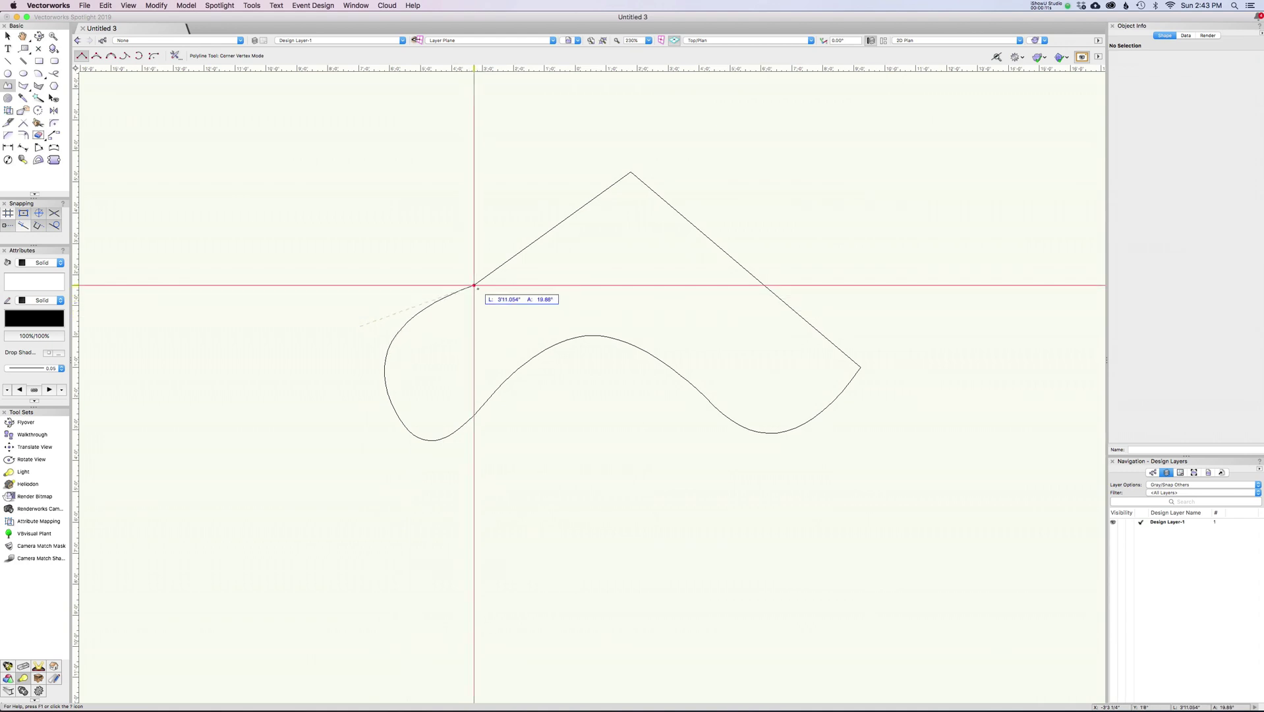
Close the curved polyline at its start point, then reshape it by raising the start corner and lowering the inner curve's control point.
left_click(474, 285)
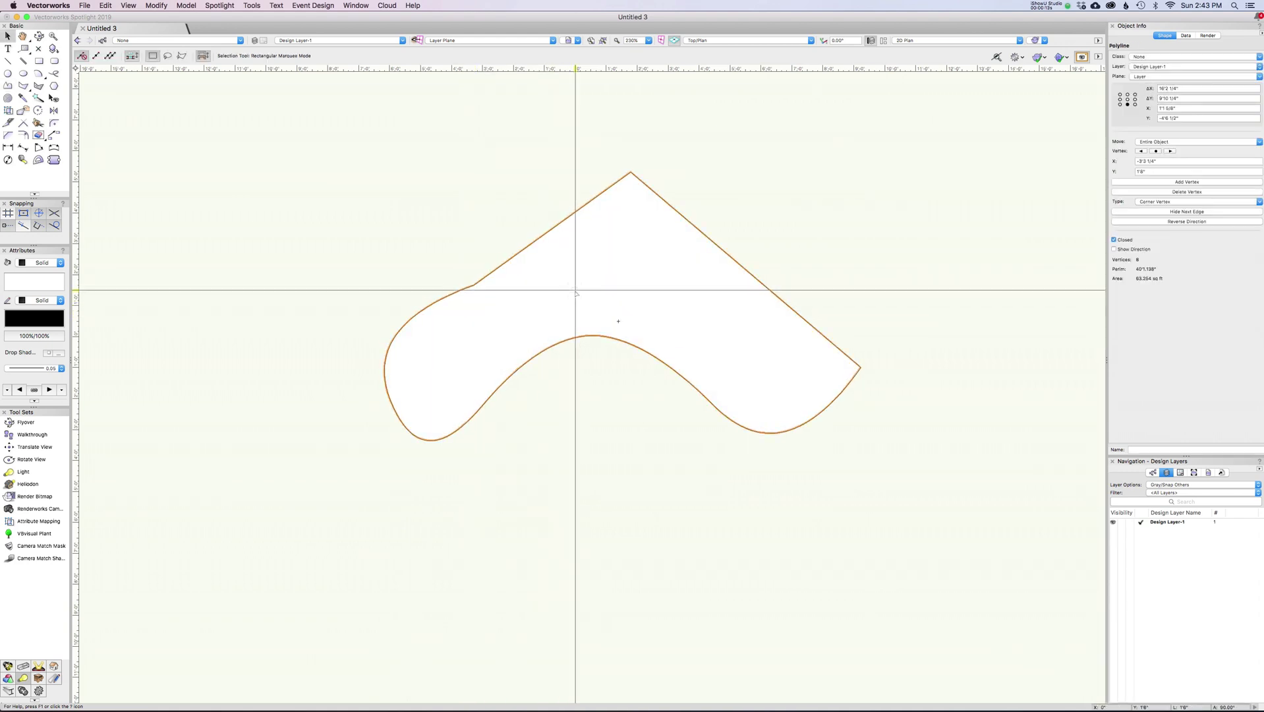
key("shift+r")
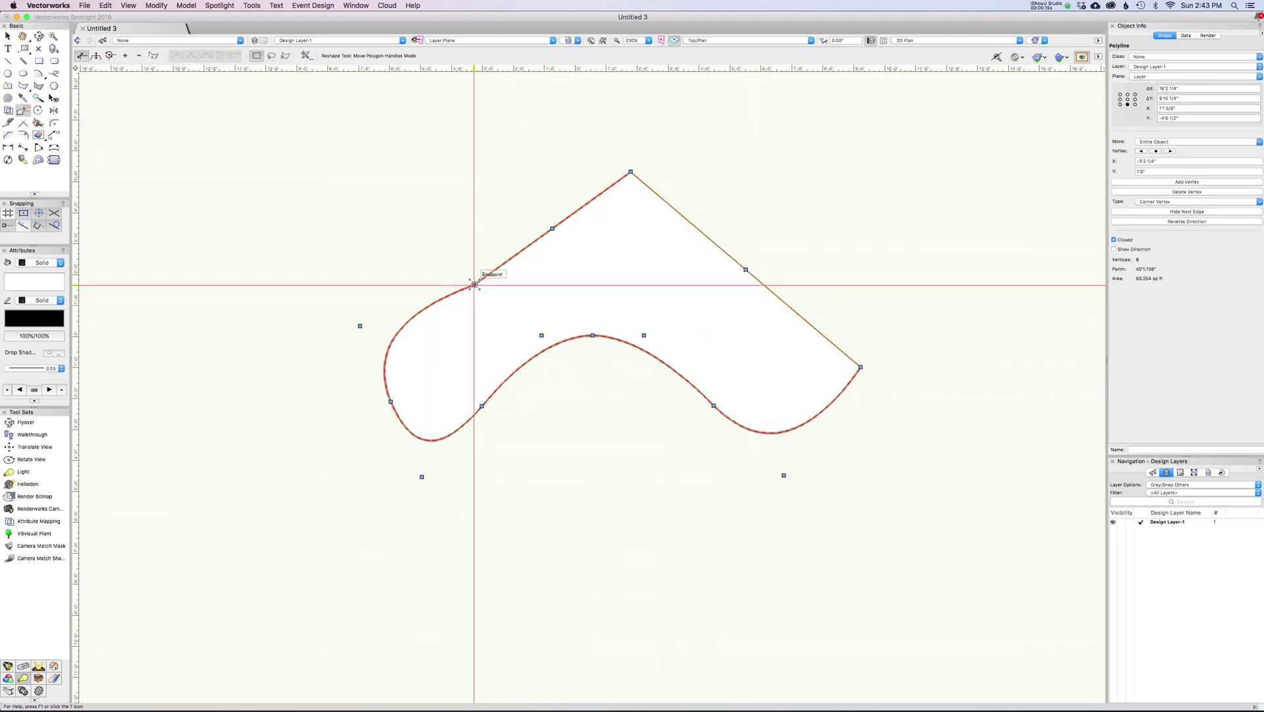
left_click_drag(474, 285, 426, 236)
left_click_drag(541, 335, 541, 424)
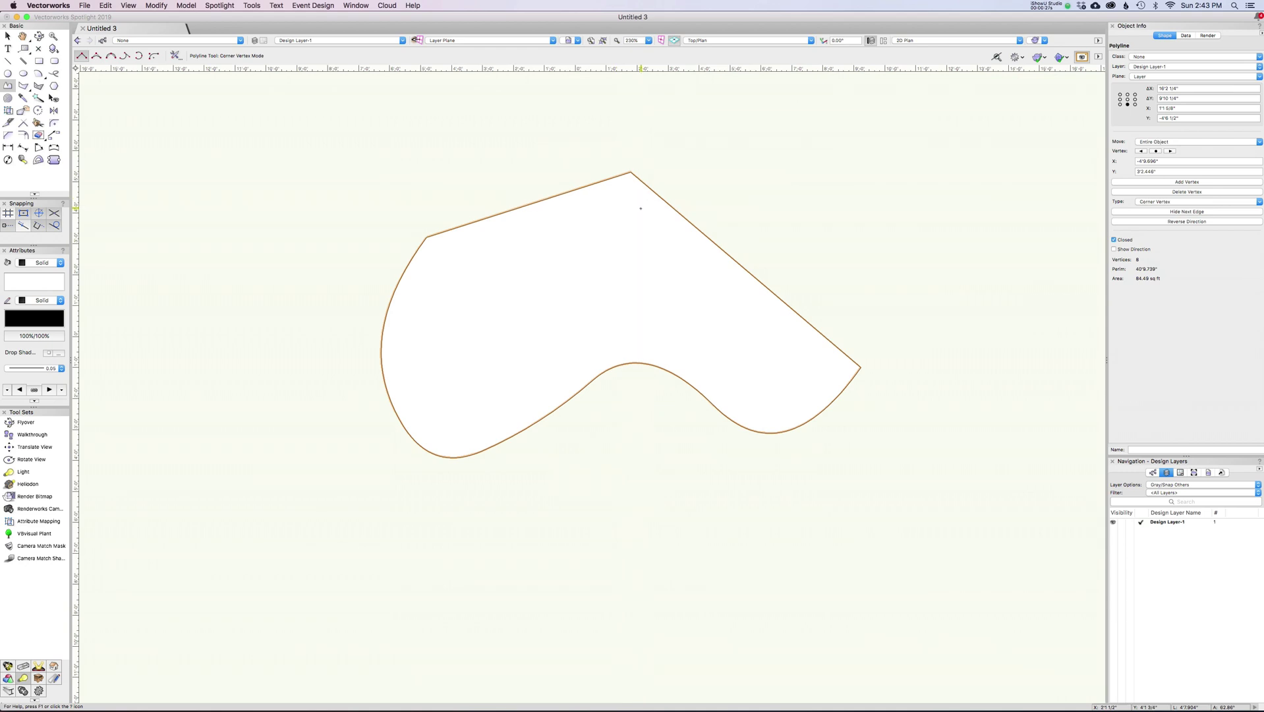
Delete the reshaped polyline from the drawing area.
key("x")
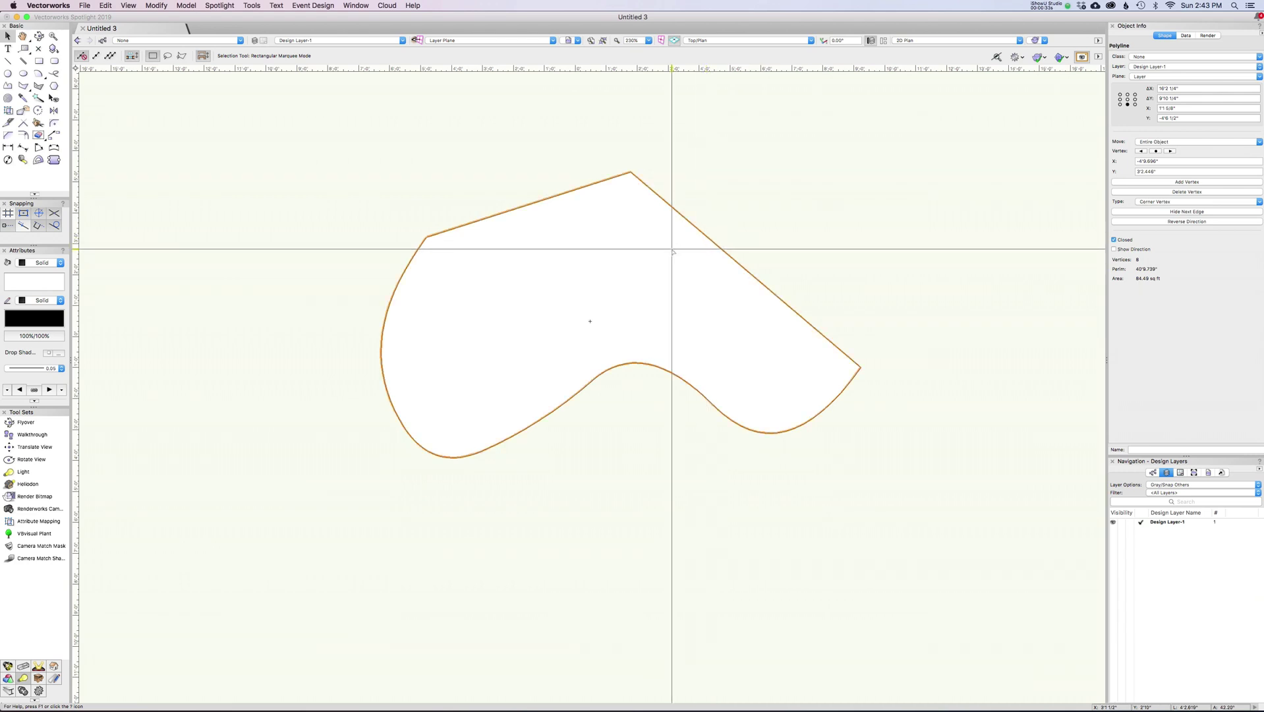
key("Delete")
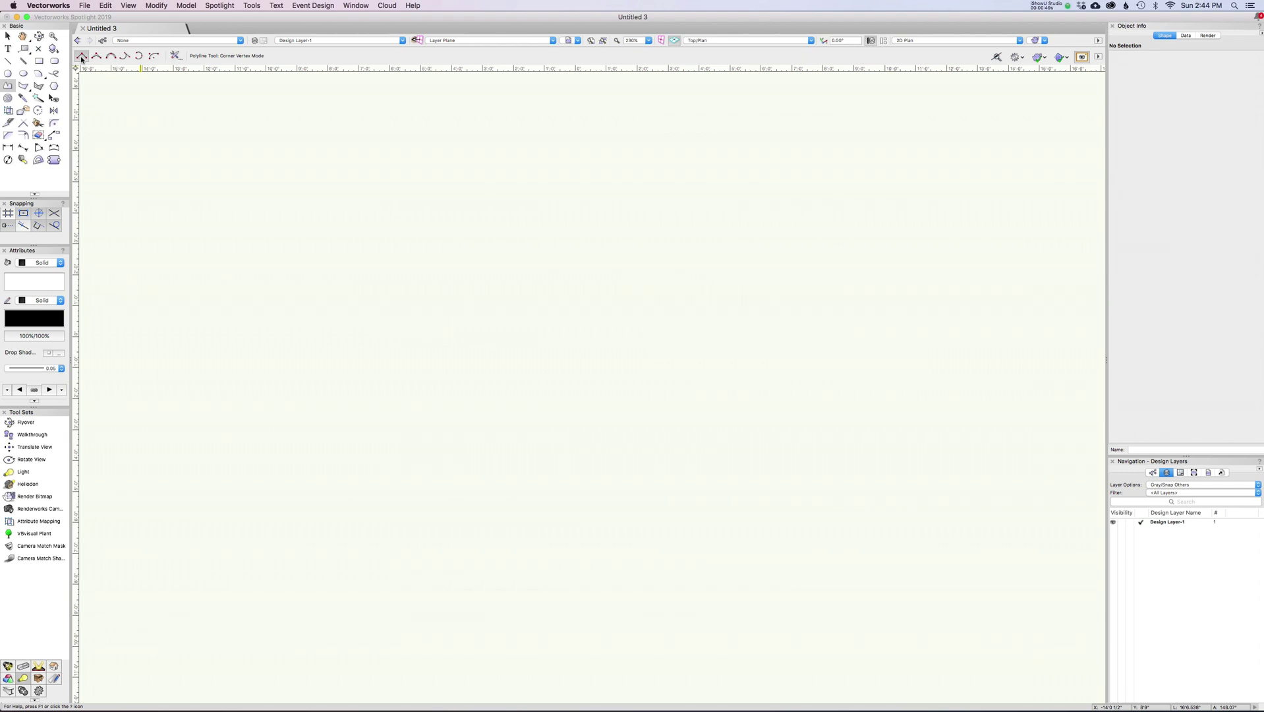
Draw a closed, irregular straight-sided polyline with corner vertices, about 17'6" wide and 7'11" high, ending at its start point.
left_click(438, 282)
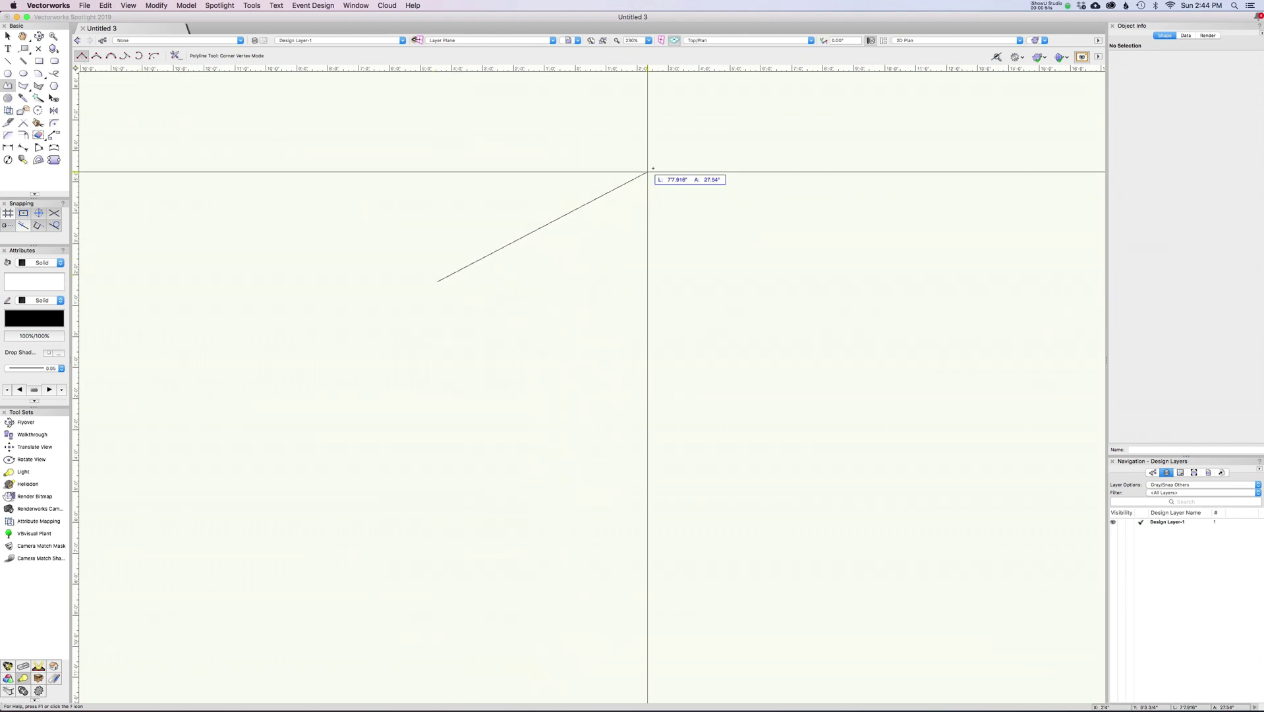
left_click(654, 167)
left_click(835, 290)
left_click(766, 409)
left_click(650, 380)
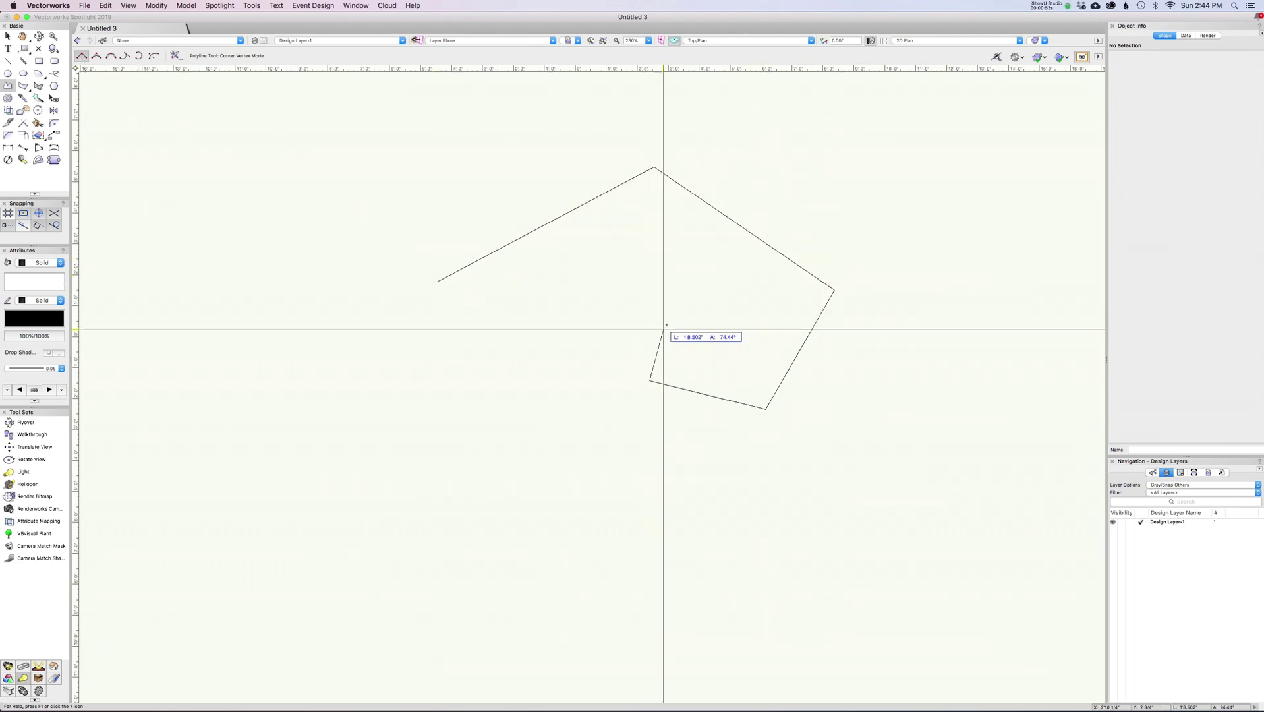
left_click(680, 305)
left_click(680, 247)
left_click(610, 265)
left_click(571, 358)
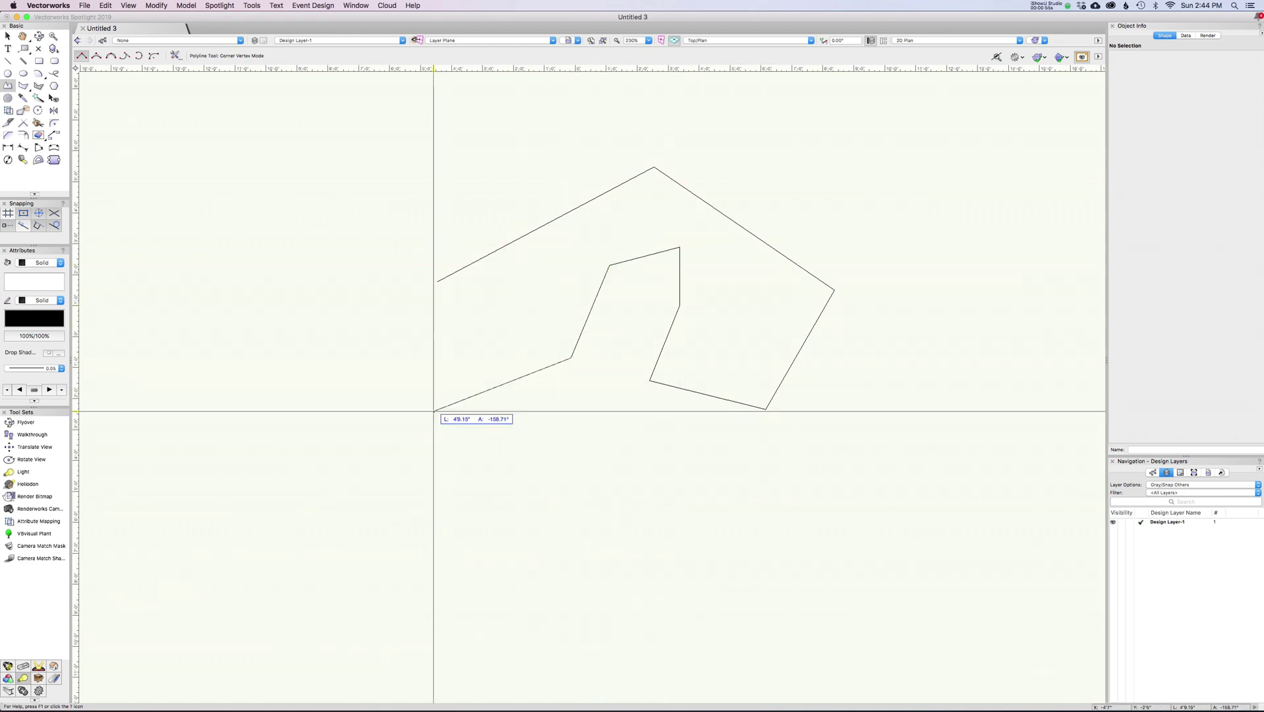
left_click(433, 411)
left_click(293, 367)
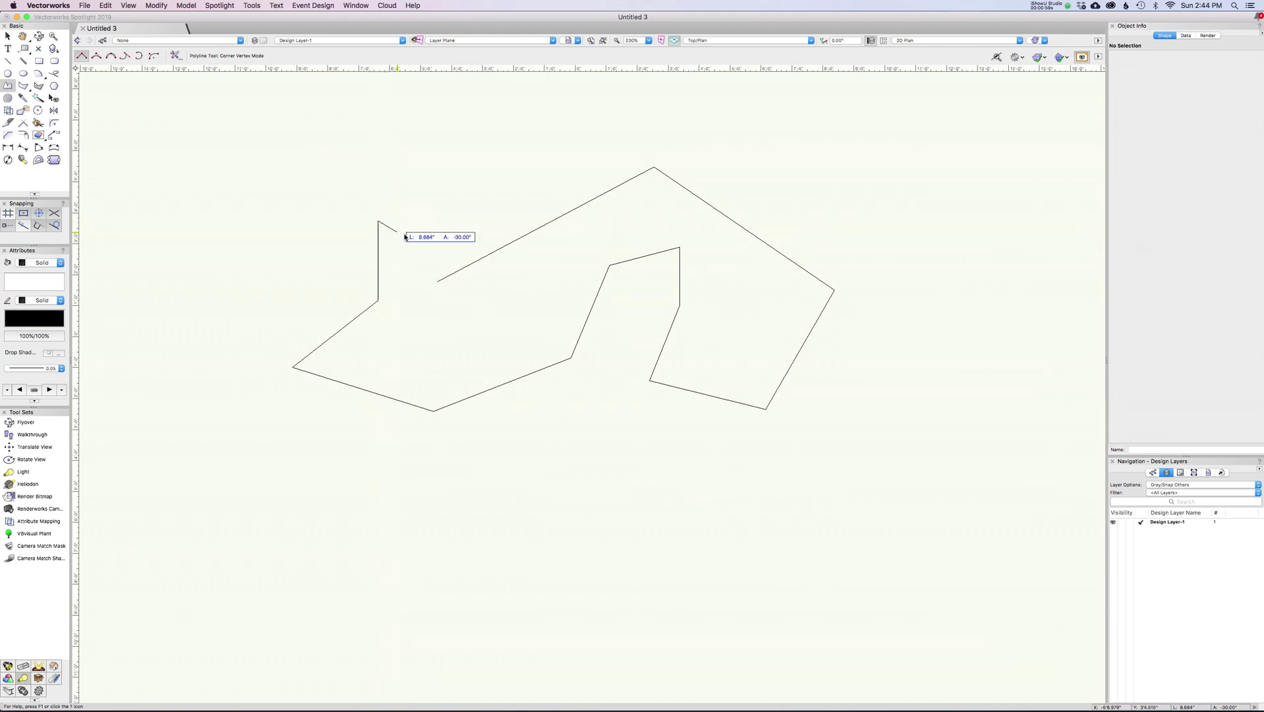
left_click(437, 282)
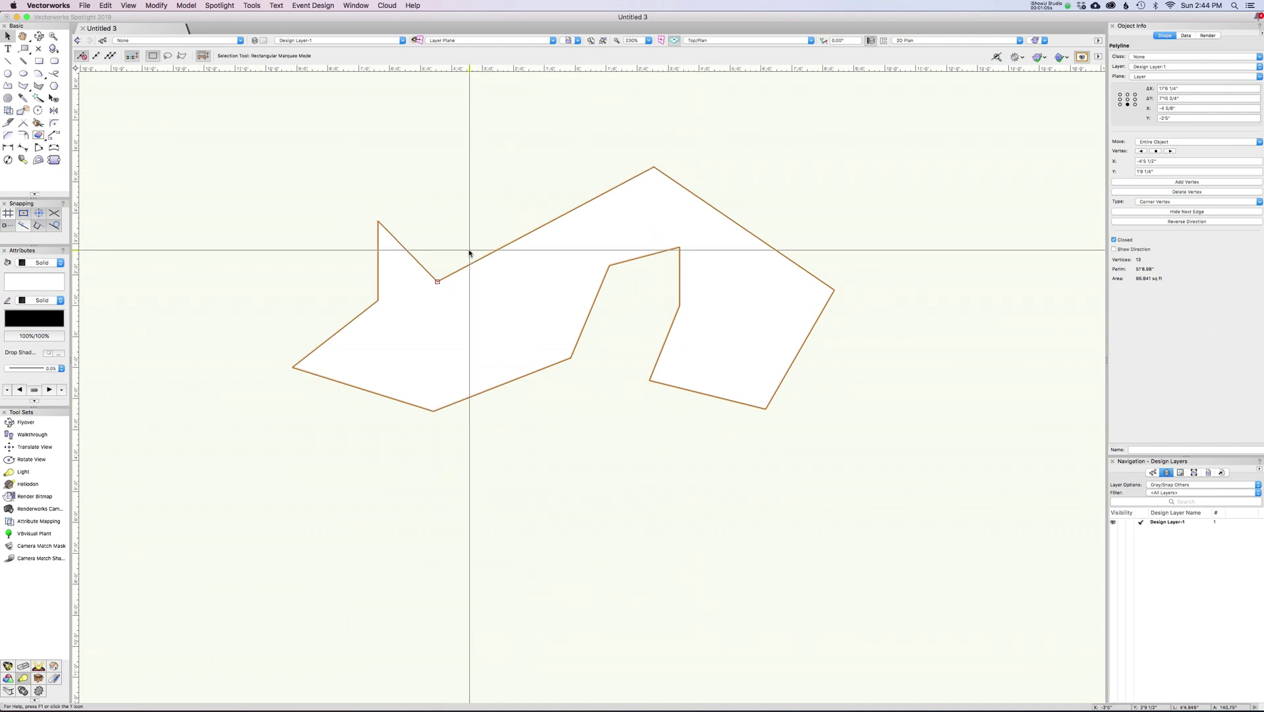
Draw a second closed straight-sided polyline about 5'8" wide and 6' high, overlapping the upper-left point of the first one.
left_click(9, 87)
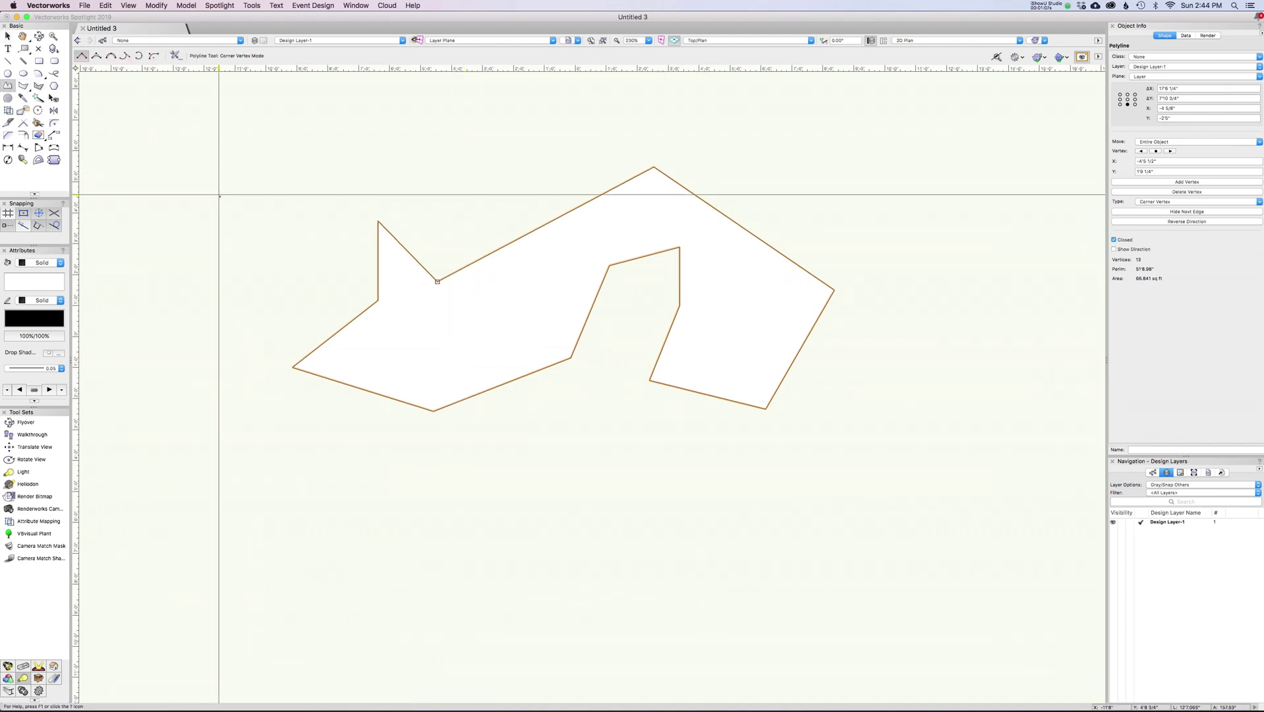
left_click(222, 195)
left_click(337, 113)
left_click(397, 196)
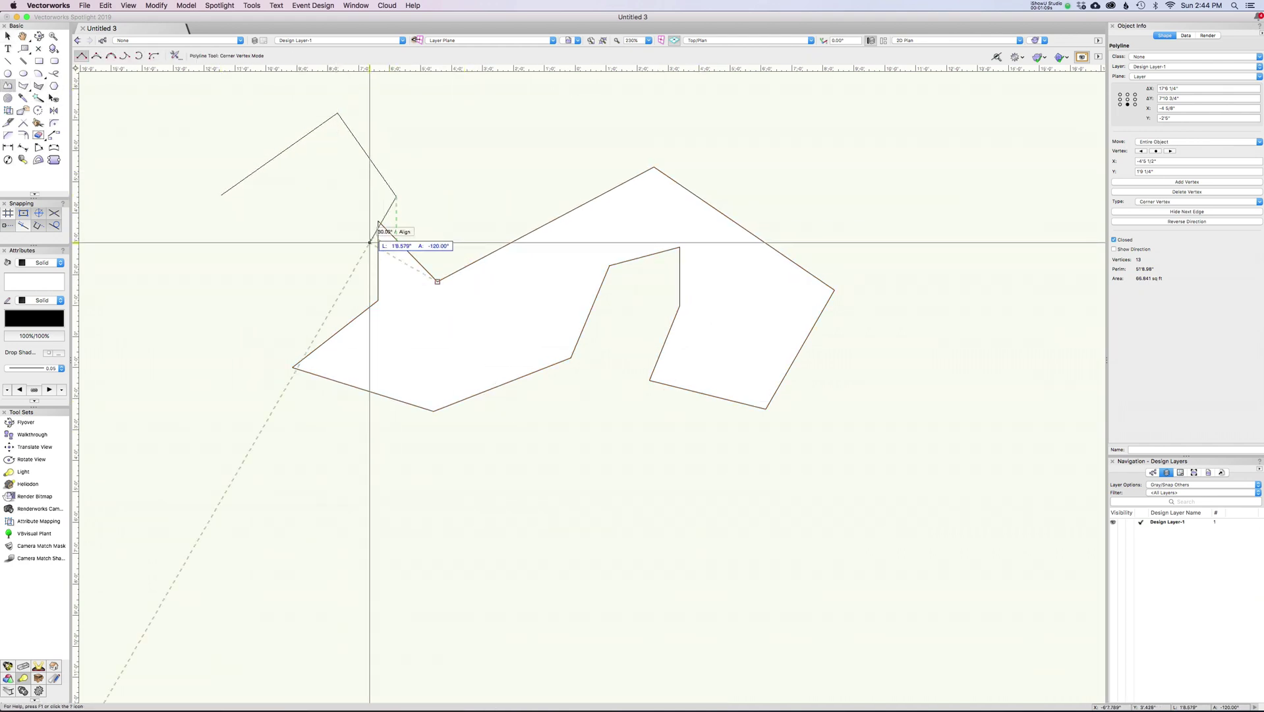
left_click(371, 243)
left_click(228, 298)
left_click(239, 206)
left_click(222, 195)
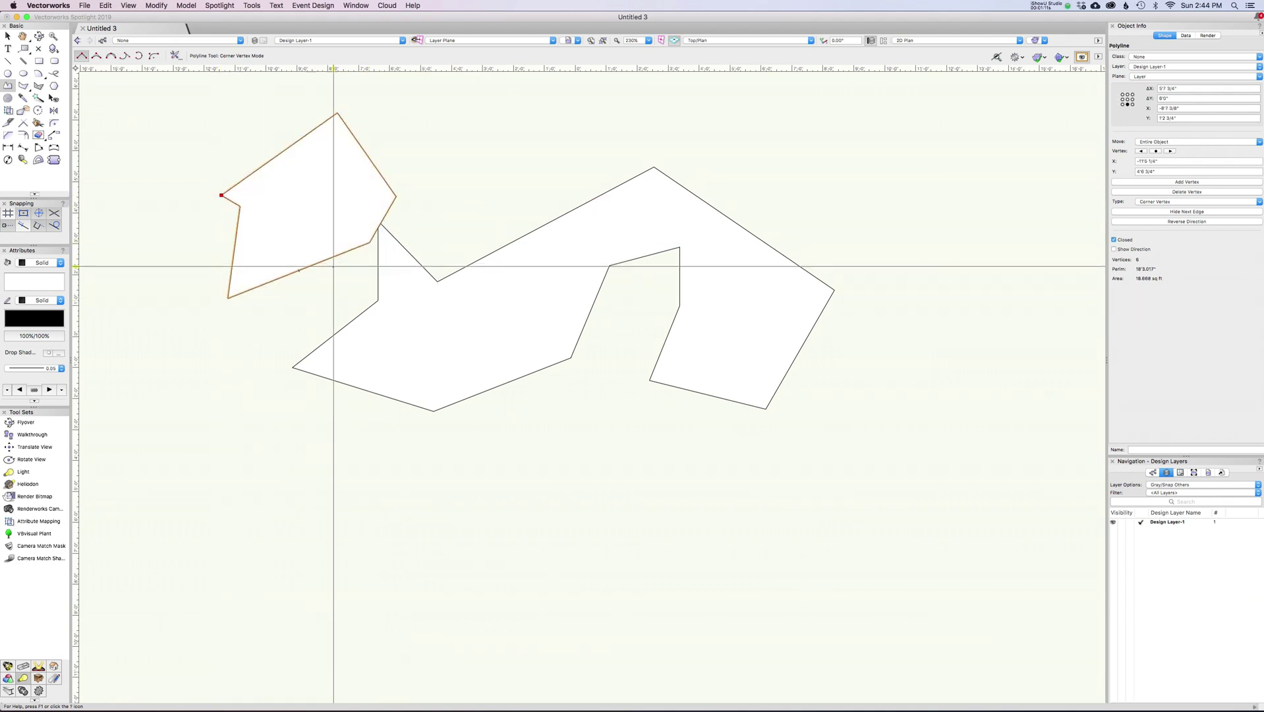
key("Escape")
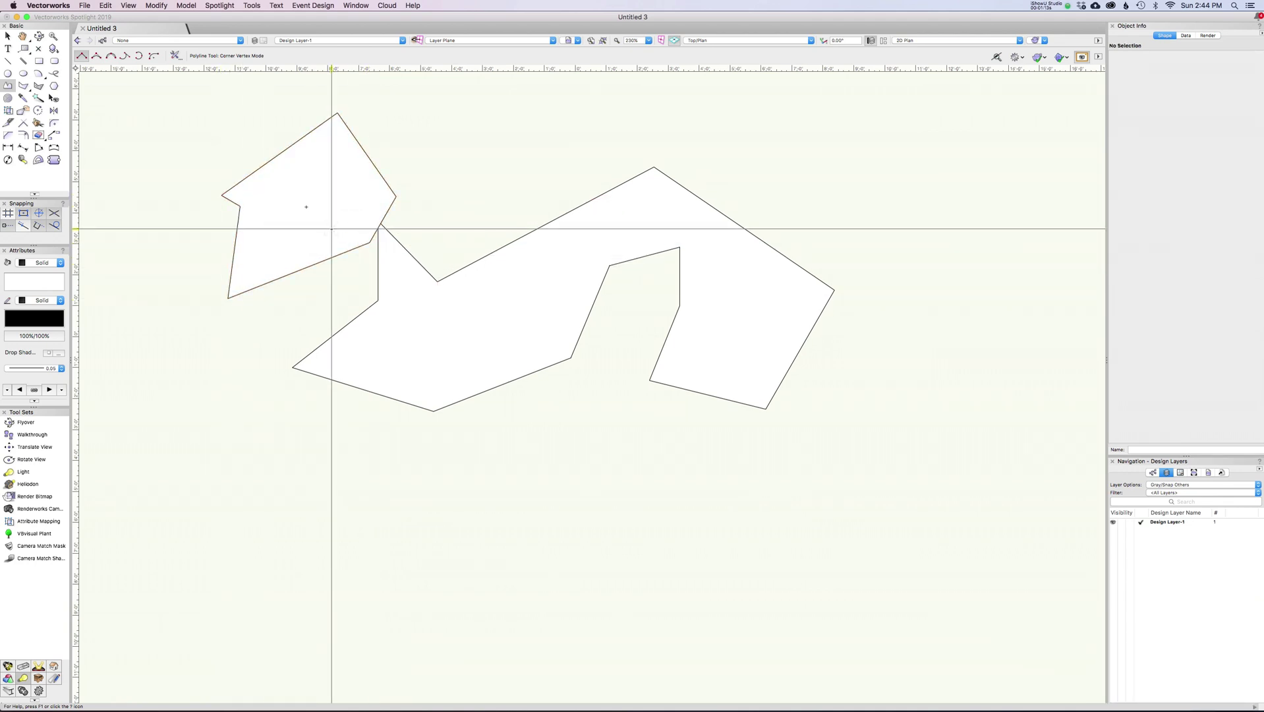
Delete both straight-sided polylines.
key("x")
left_click(387, 203)
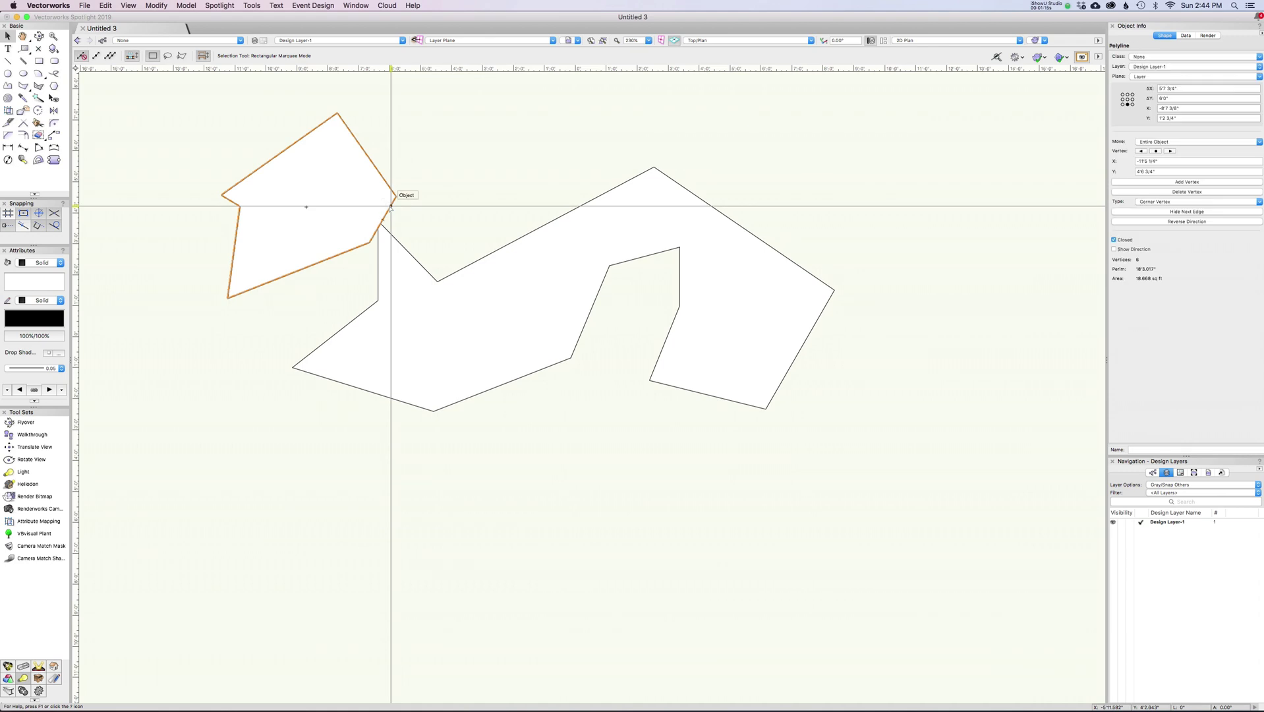
key("Delete")
left_click(481, 308)
key("Delete")
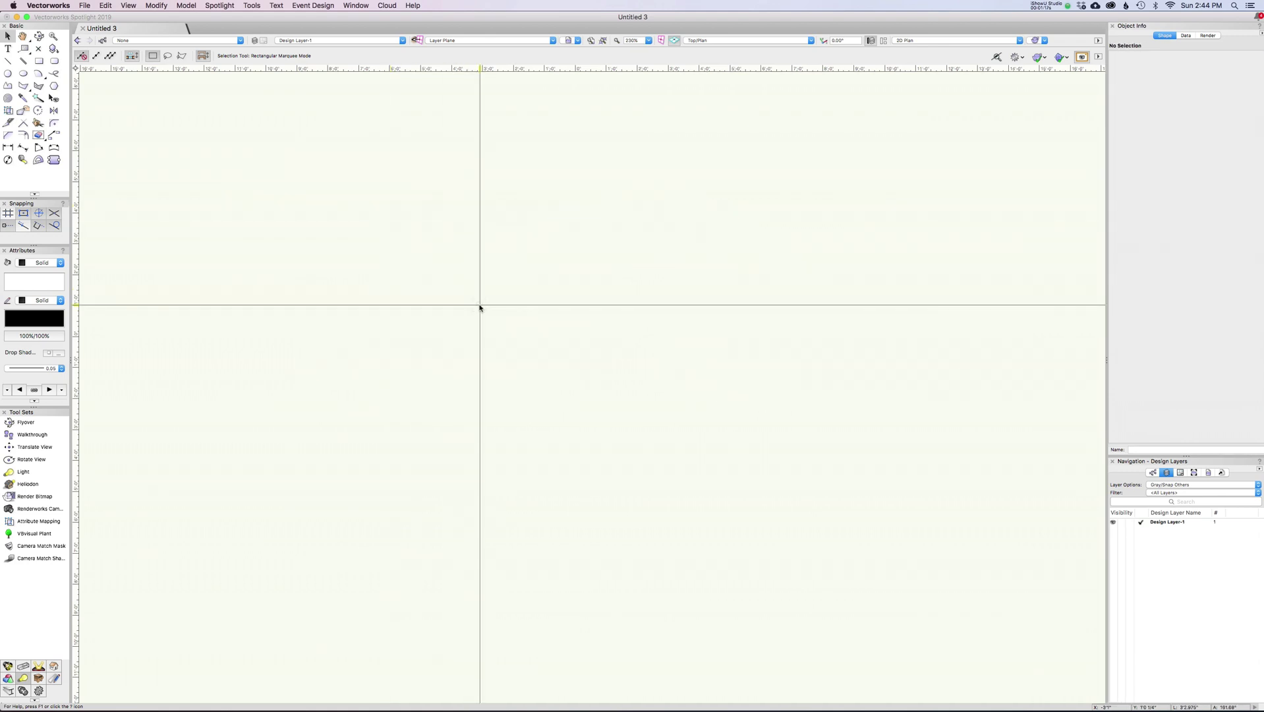
Draw an open polyline of four straight segments, about 17'10" wide and 11'6" high, ending away from its start point.
left_click(8, 86)
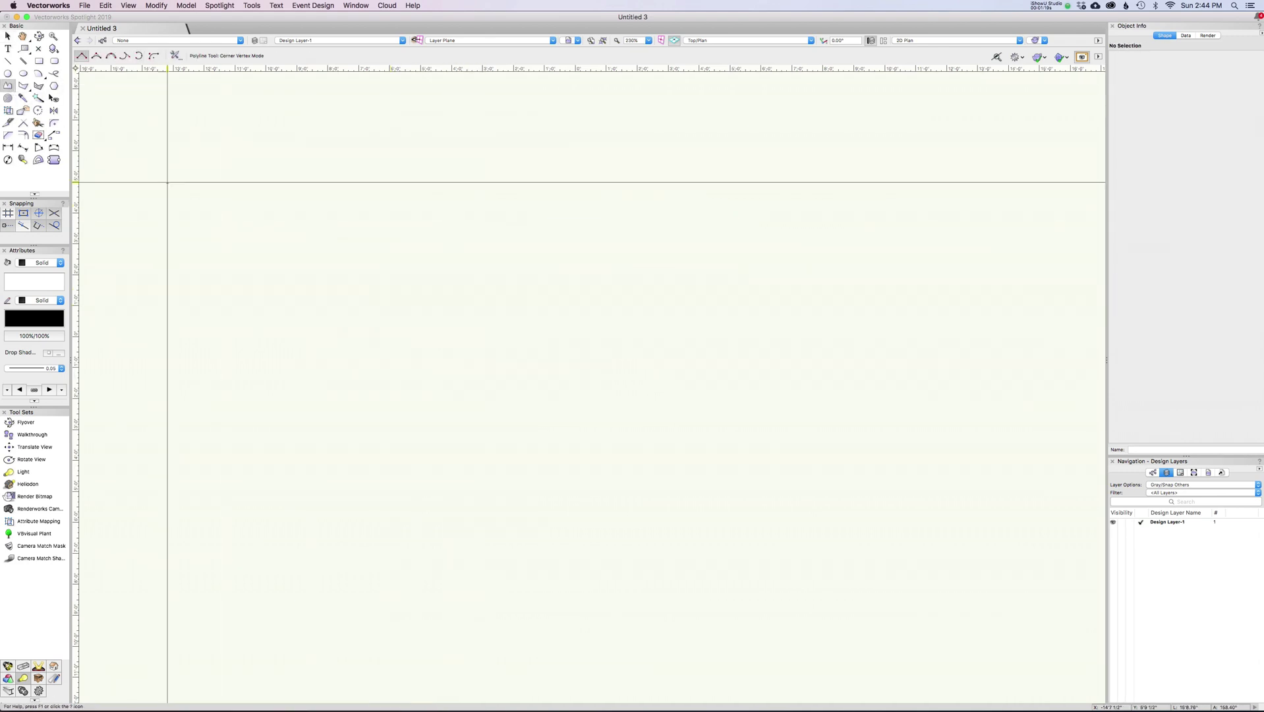
left_click(329, 274)
left_click(556, 163)
left_click(881, 352)
left_click(714, 518)
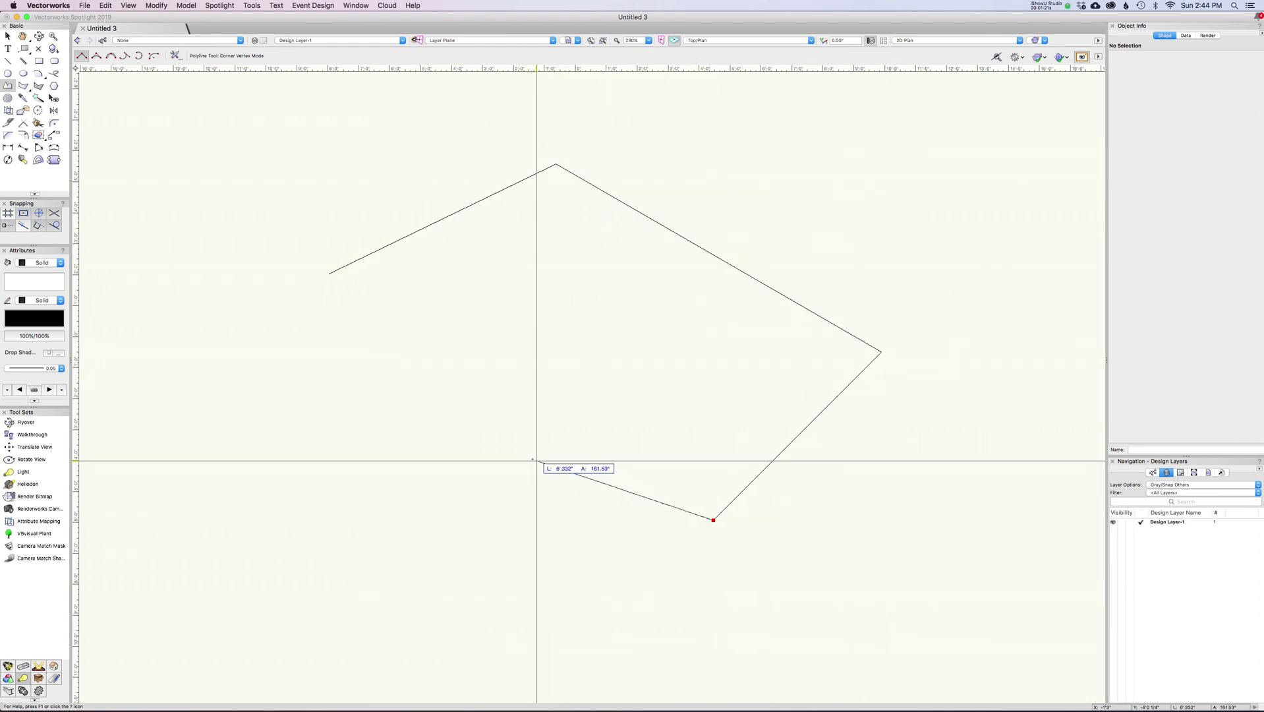
double_click(522, 456)
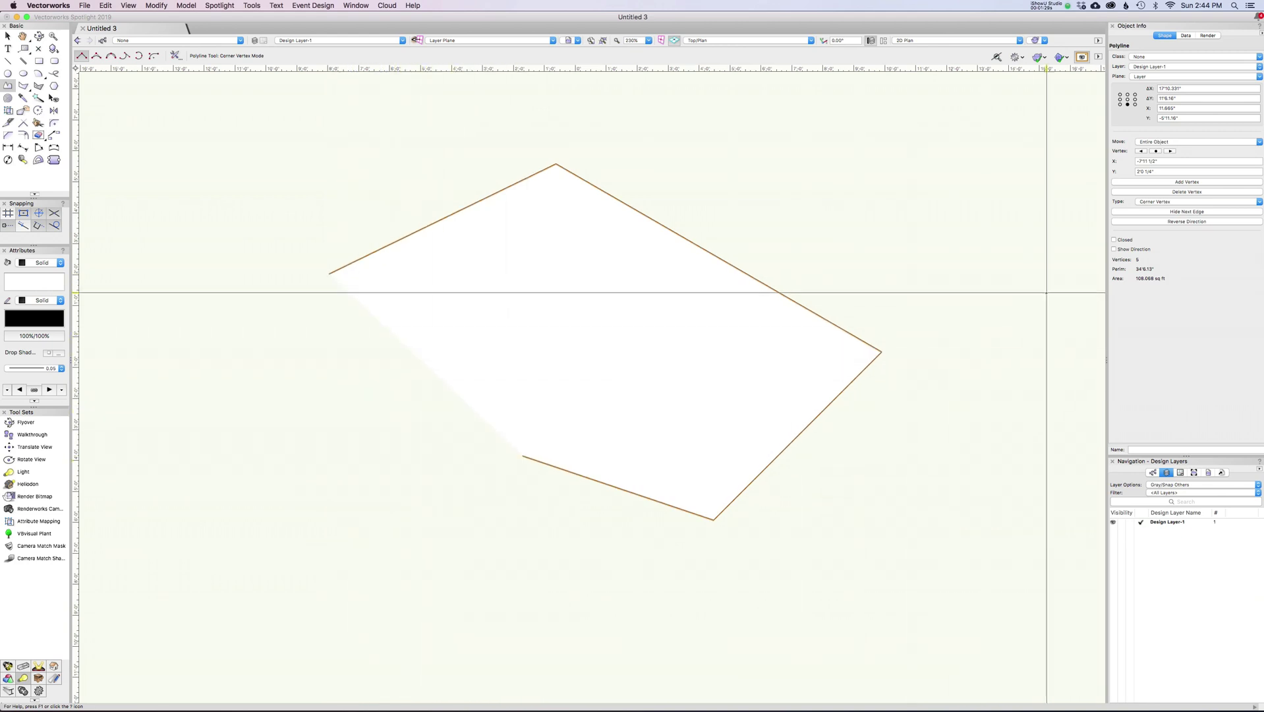
Toggle the open polyline's Closed property and delete the polyline.
left_click(1115, 240)
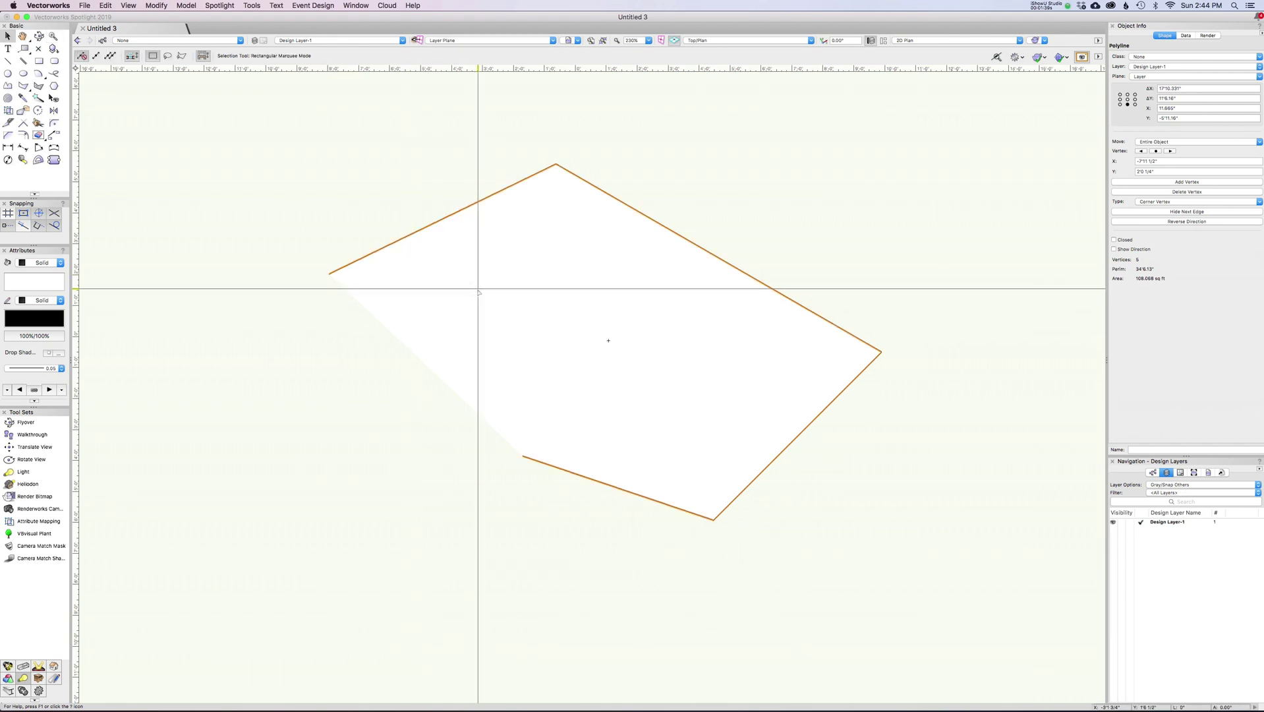
key("Delete")
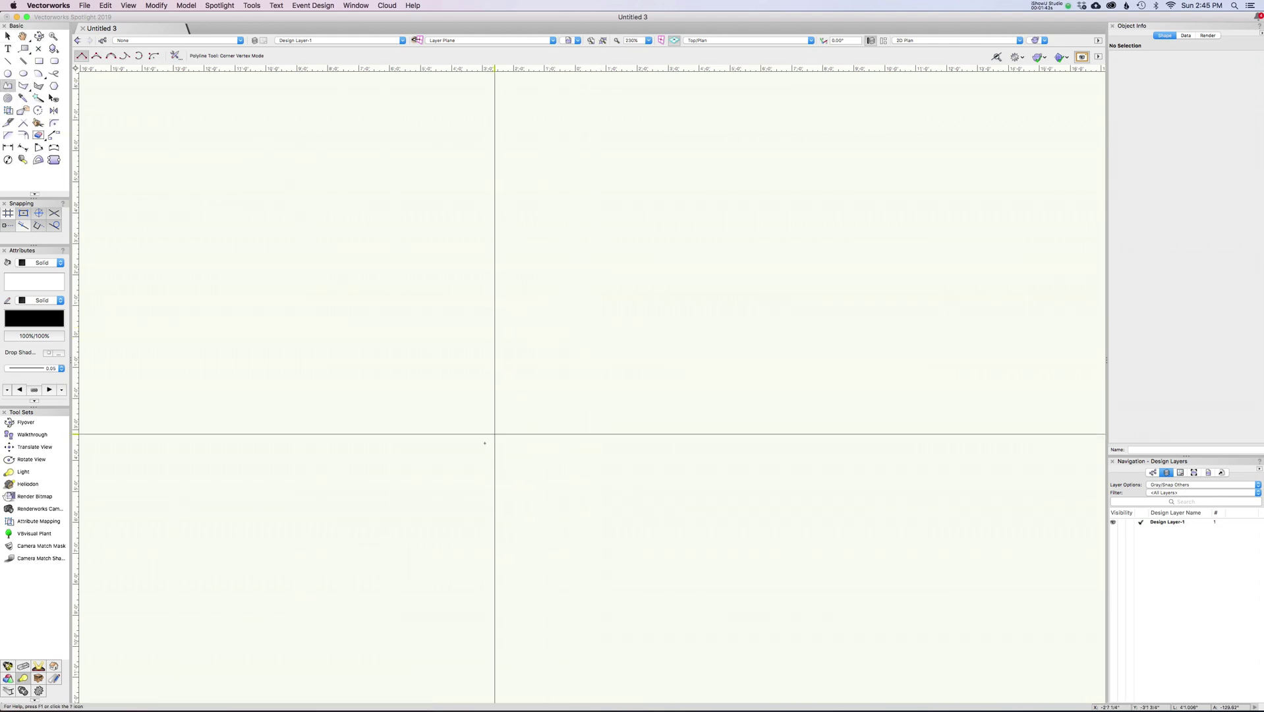
Draw a closed polyline combining a straight left side with several sweeping curved segments, ending at its start point, and deselect it.
left_click(421, 435)
left_click(362, 226)
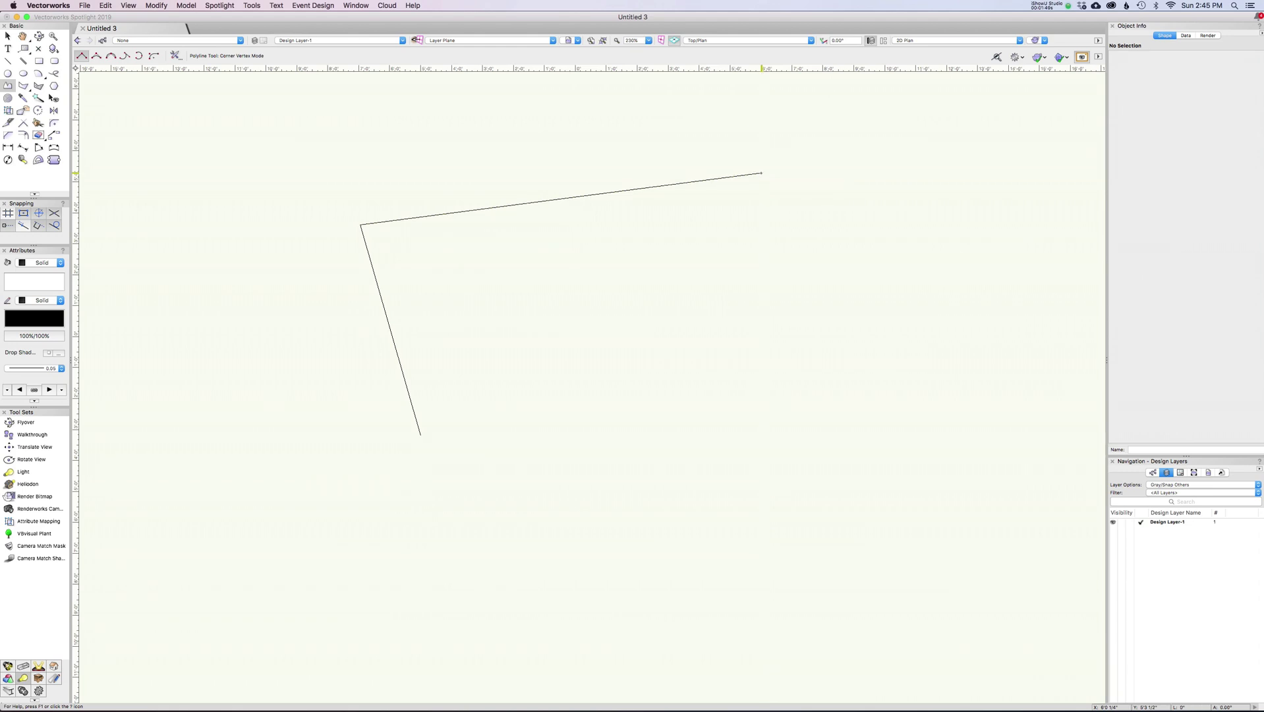
left_click(762, 173)
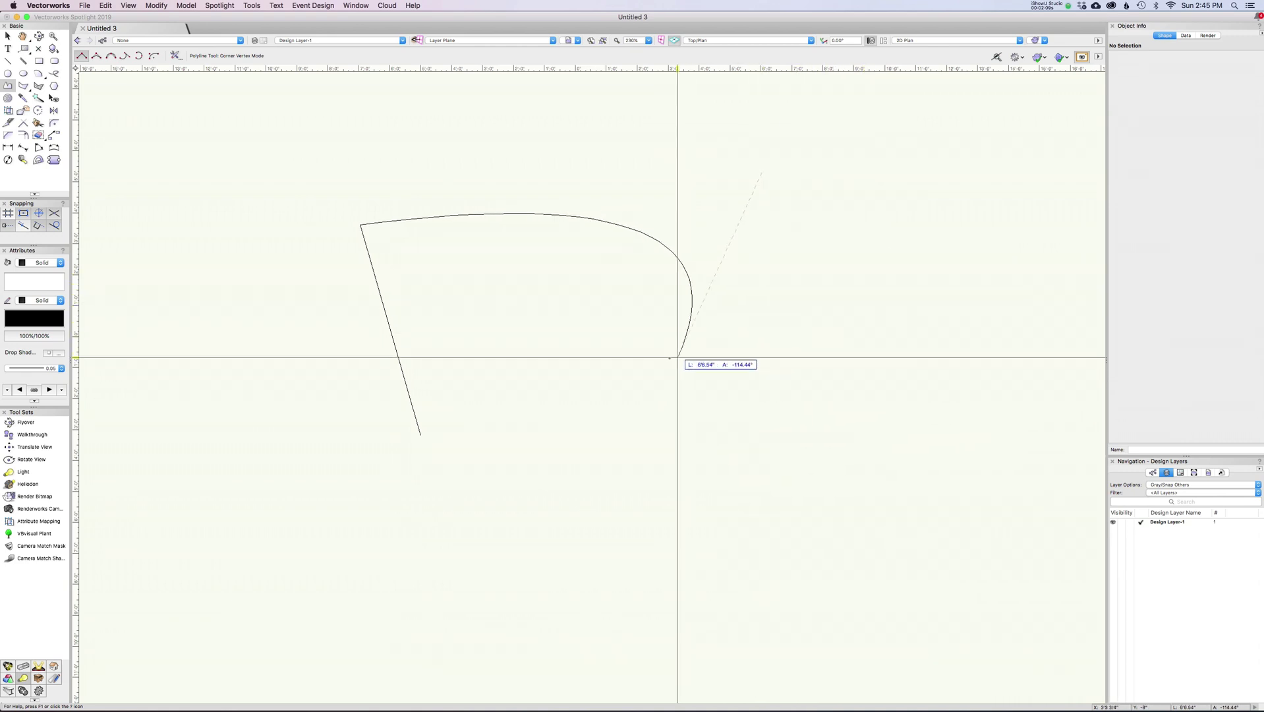
left_click(565, 367)
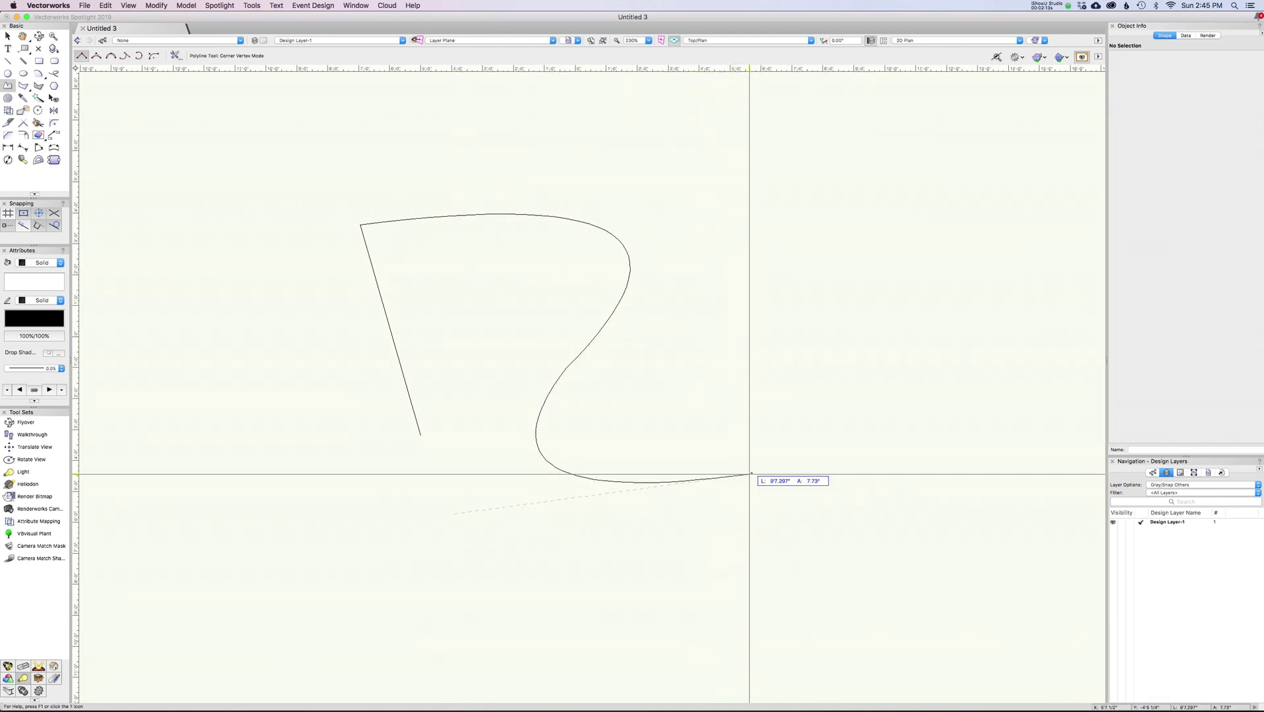
left_click(756, 466)
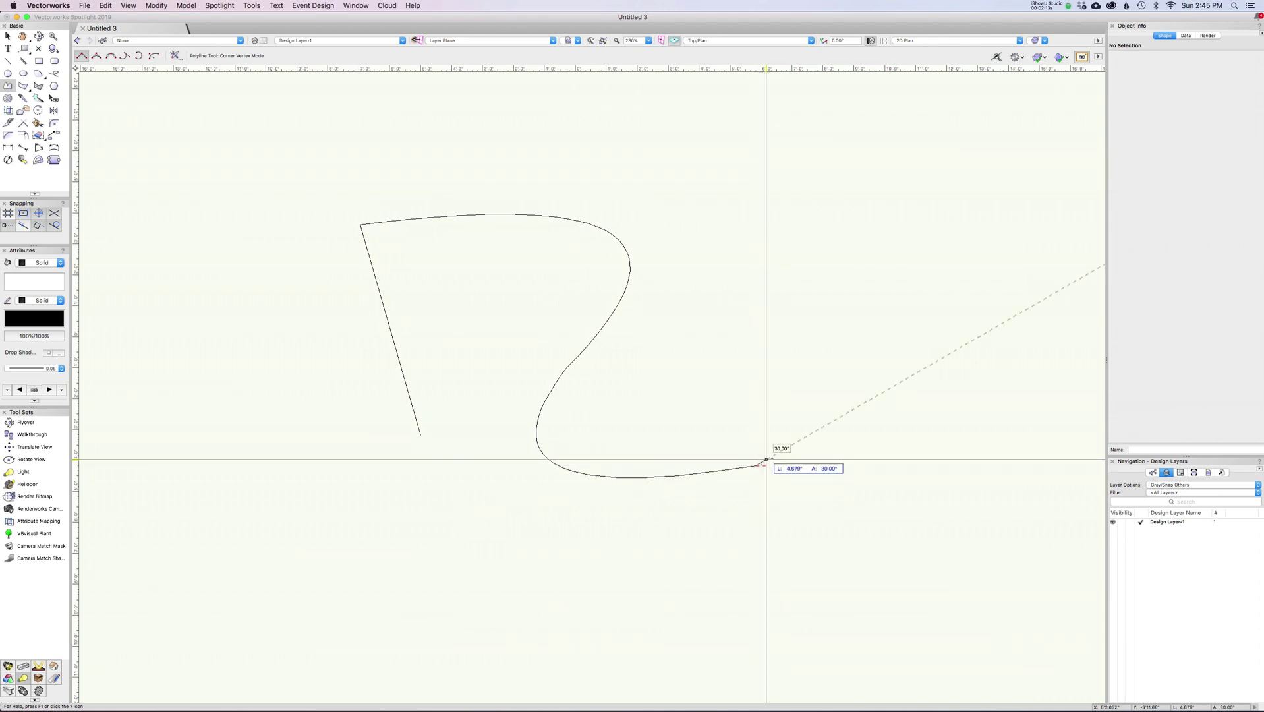
left_click(892, 631)
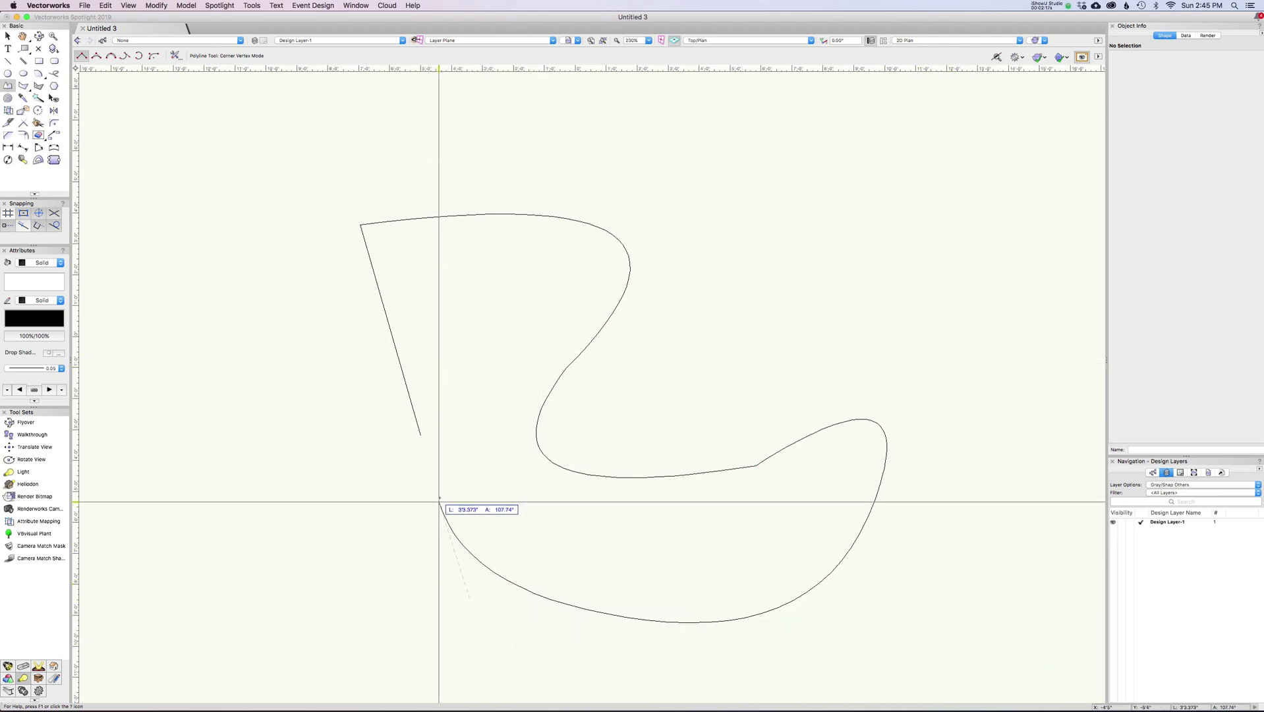
left_click(421, 435)
key("x")
key("x")
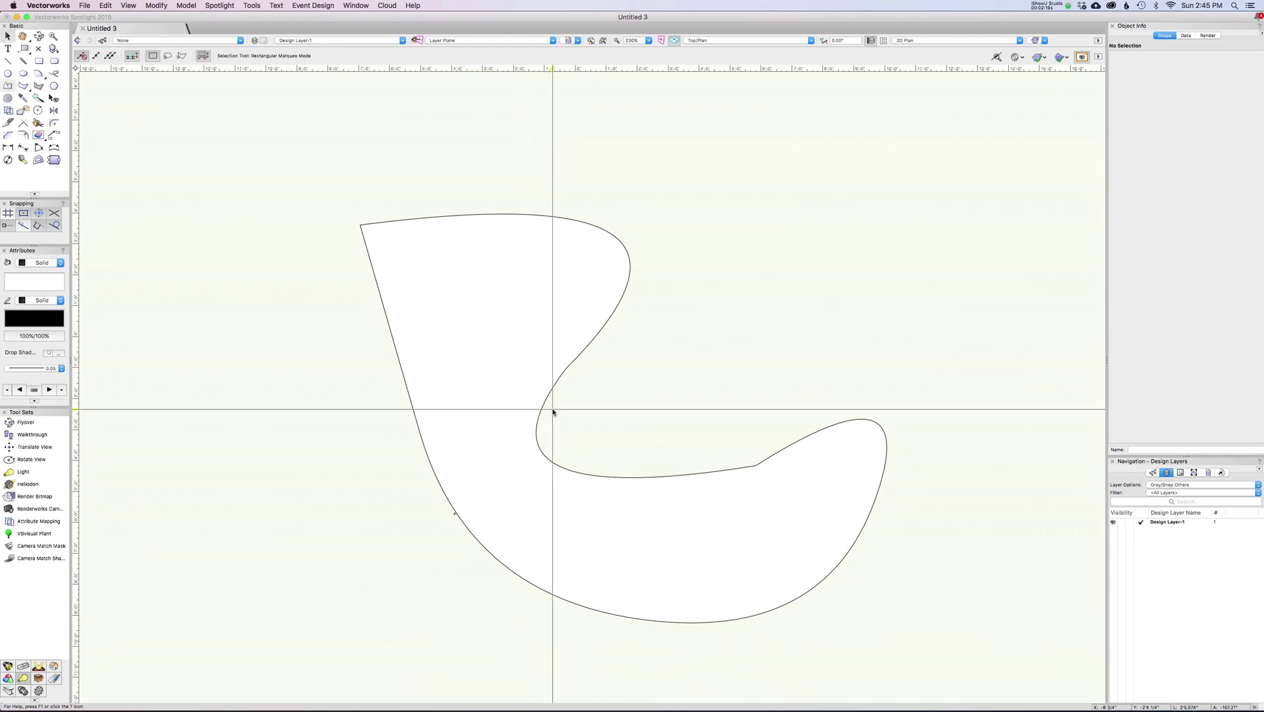
Move the whole curved polyline slightly up and to the right.
left_click(519, 375)
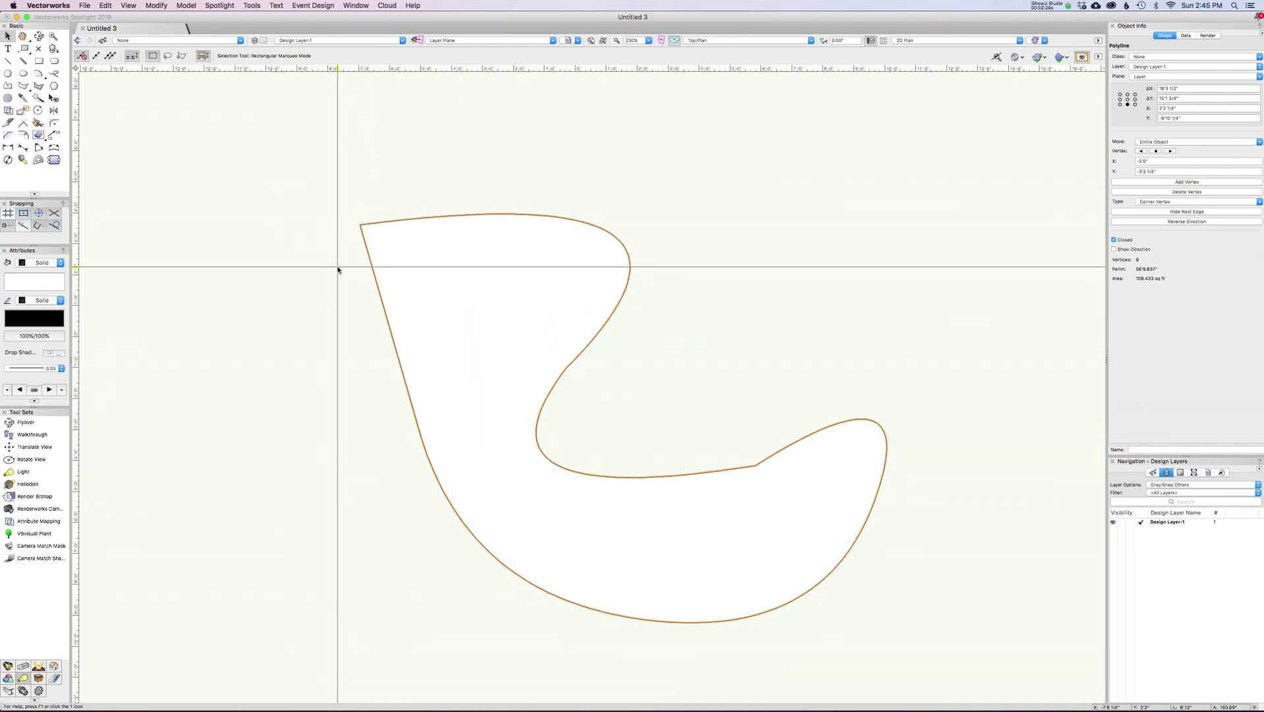
left_click_drag(484, 308, 525, 266)
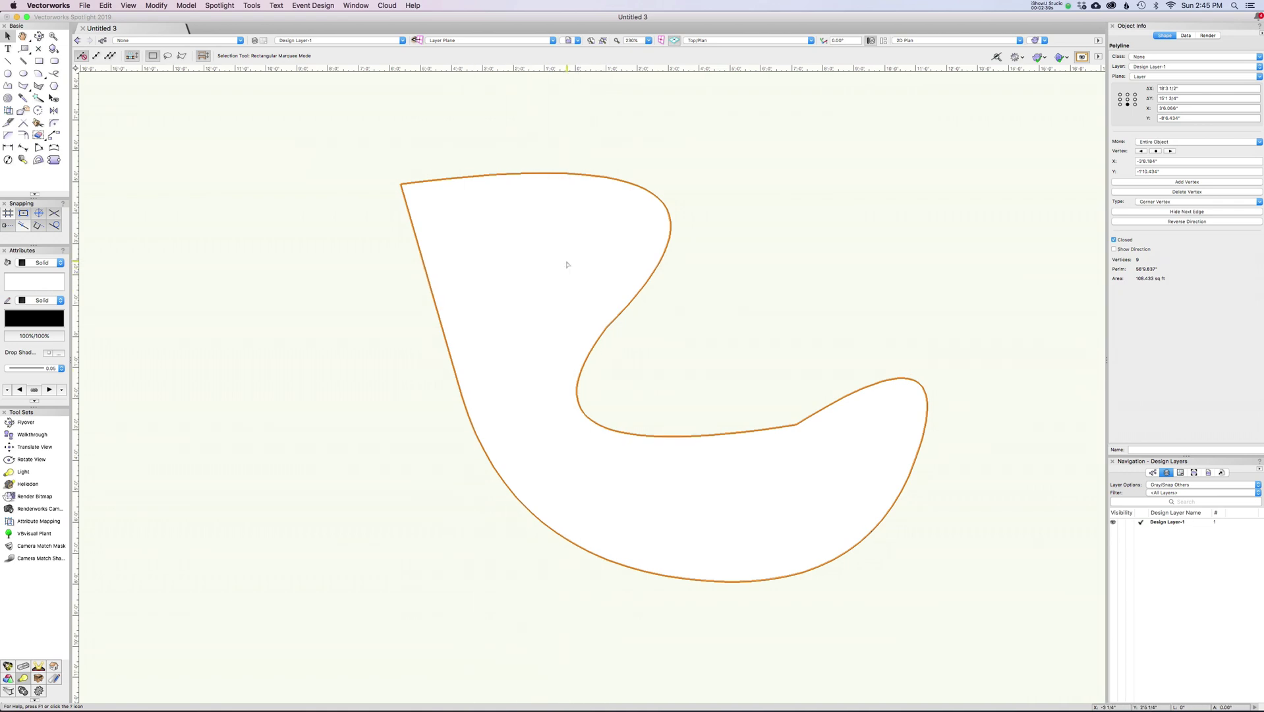
Reshape the curved polyline by moving its upper-right and inner curve control points, the right-hand lobe's vertices and that lobe's upper control point.
key("shift+r")
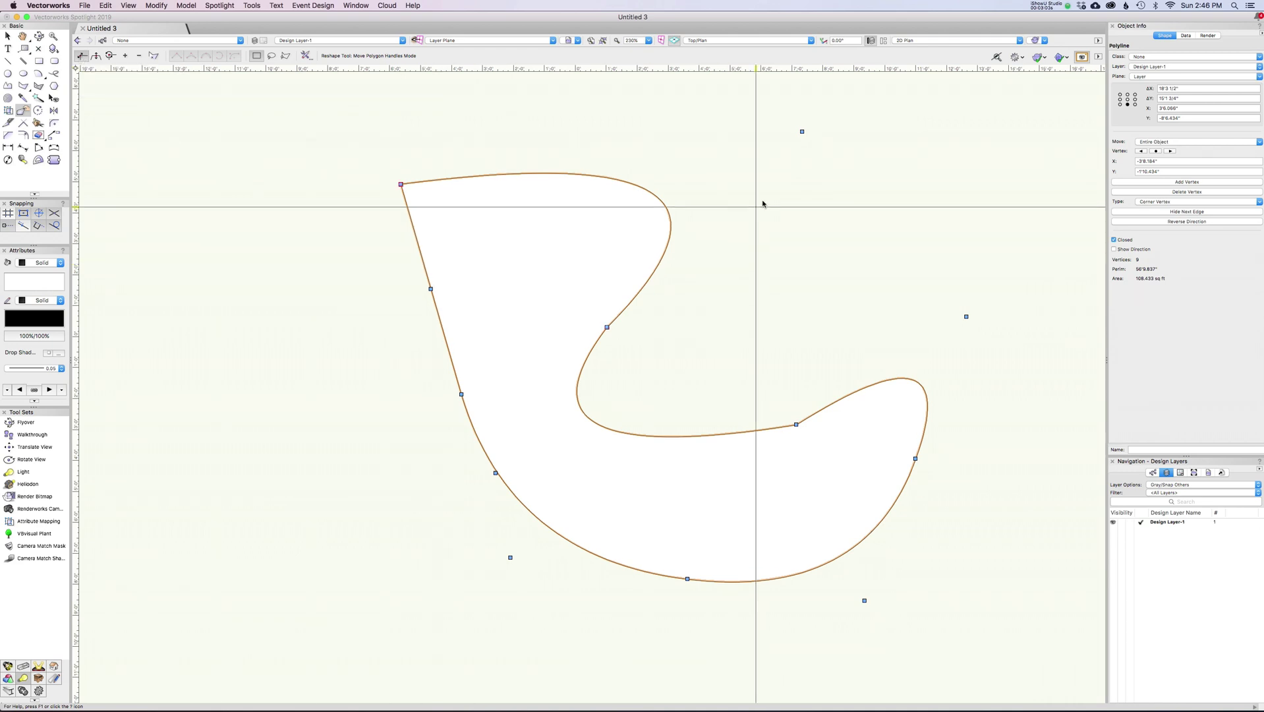
left_click_drag(802, 131, 696, 149)
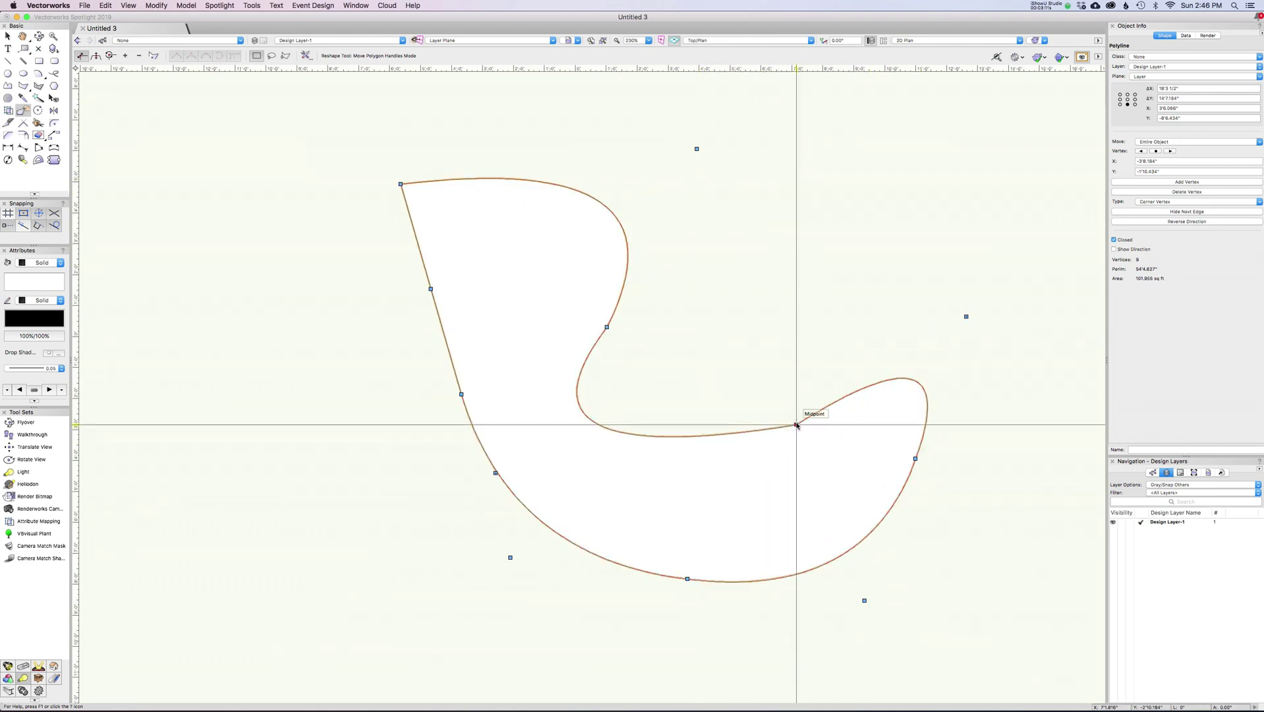
left_click_drag(796, 425, 739, 367)
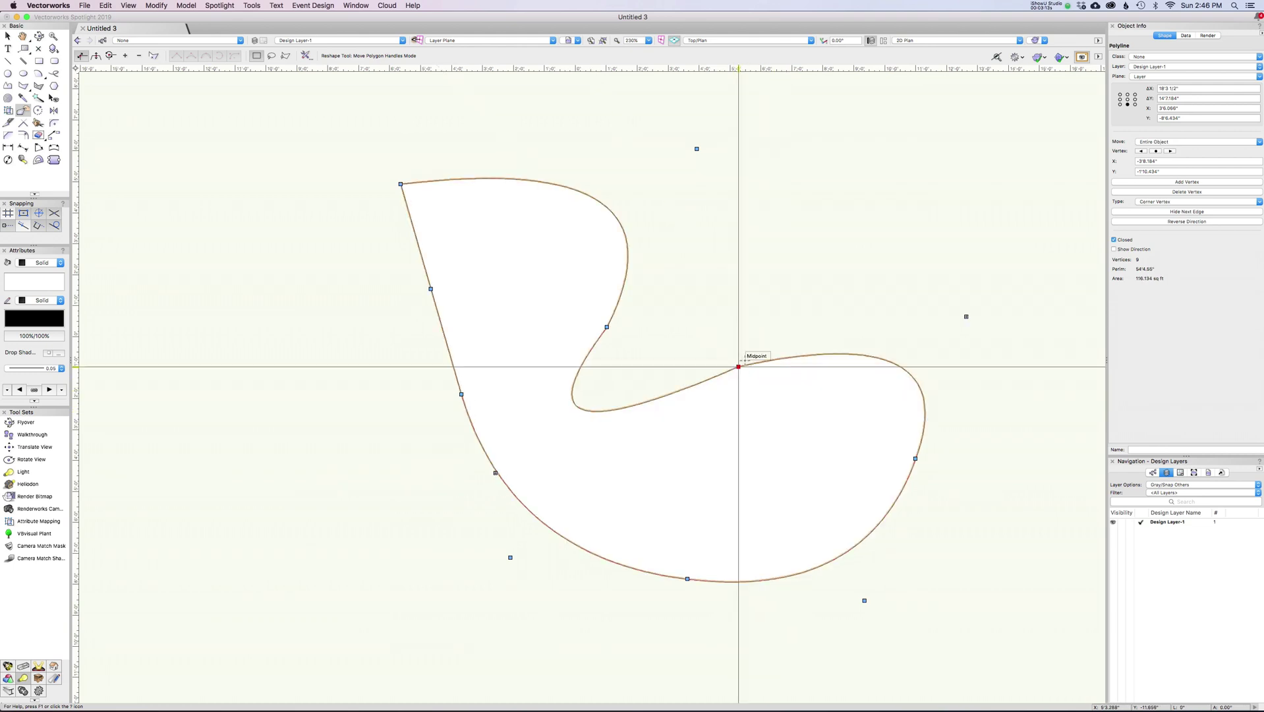
left_click_drag(916, 455, 892, 499)
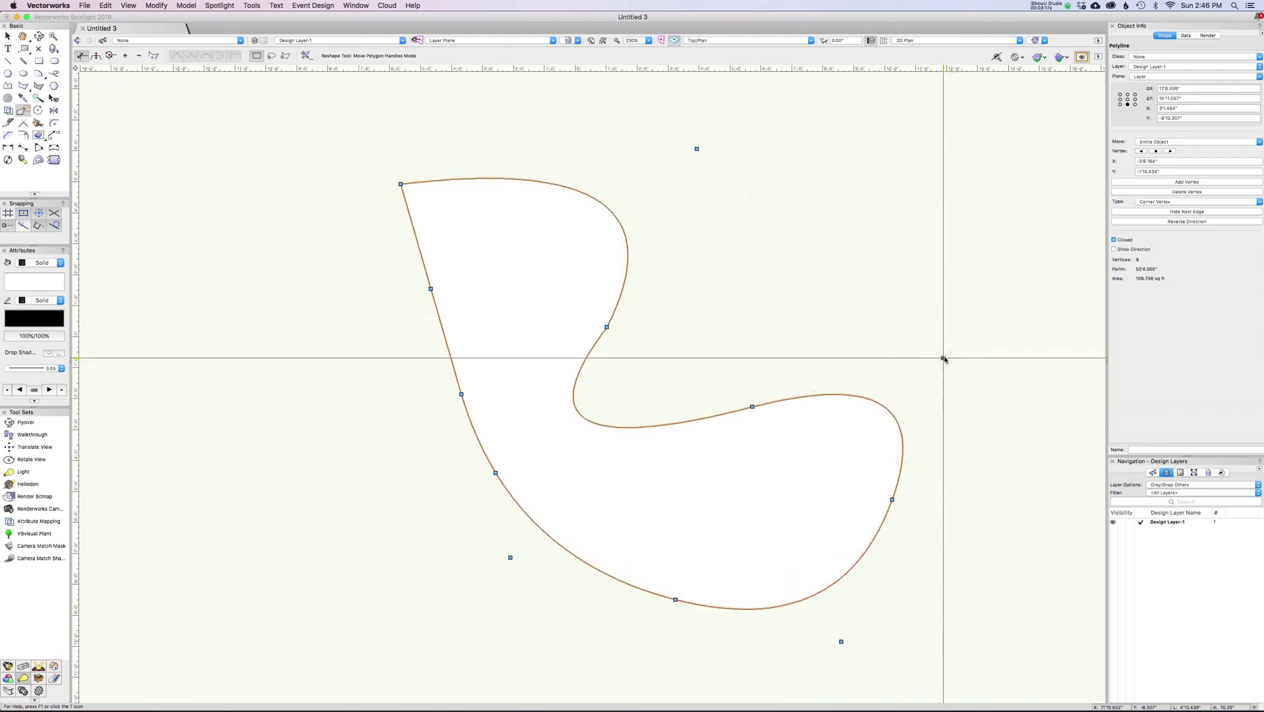
left_click_drag(944, 358, 880, 407)
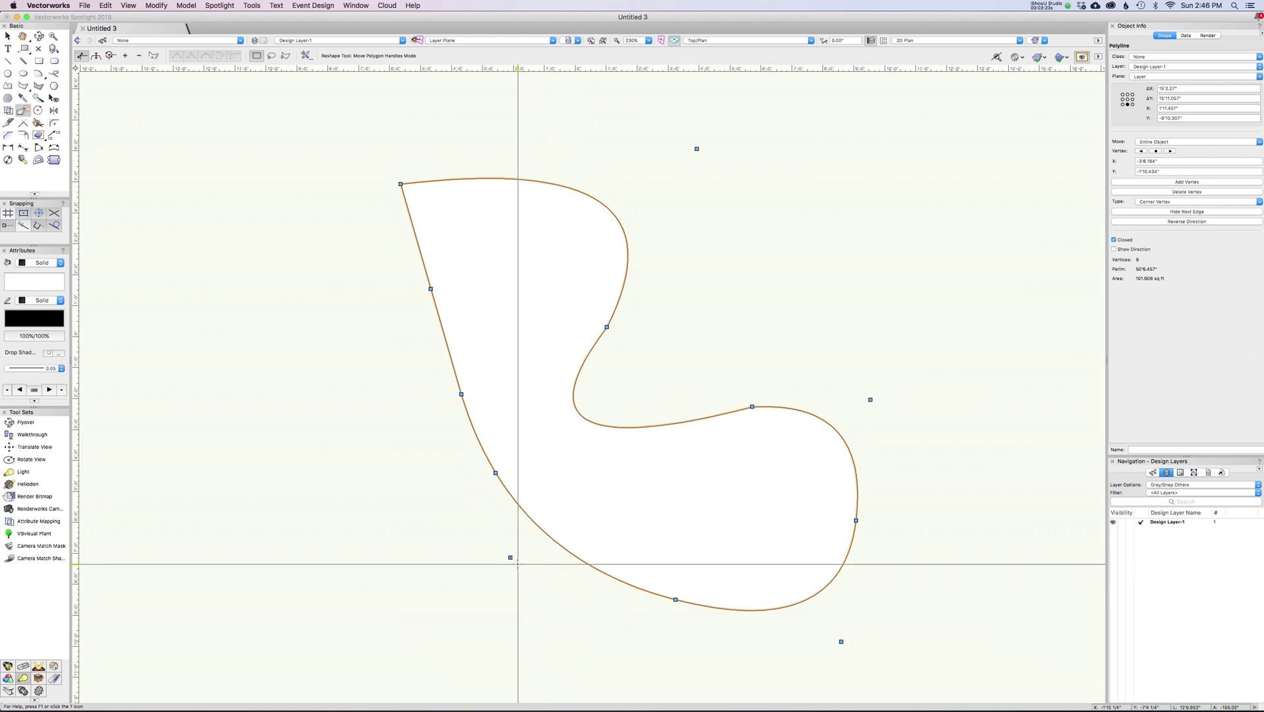
left_click_drag(496, 472, 469, 472)
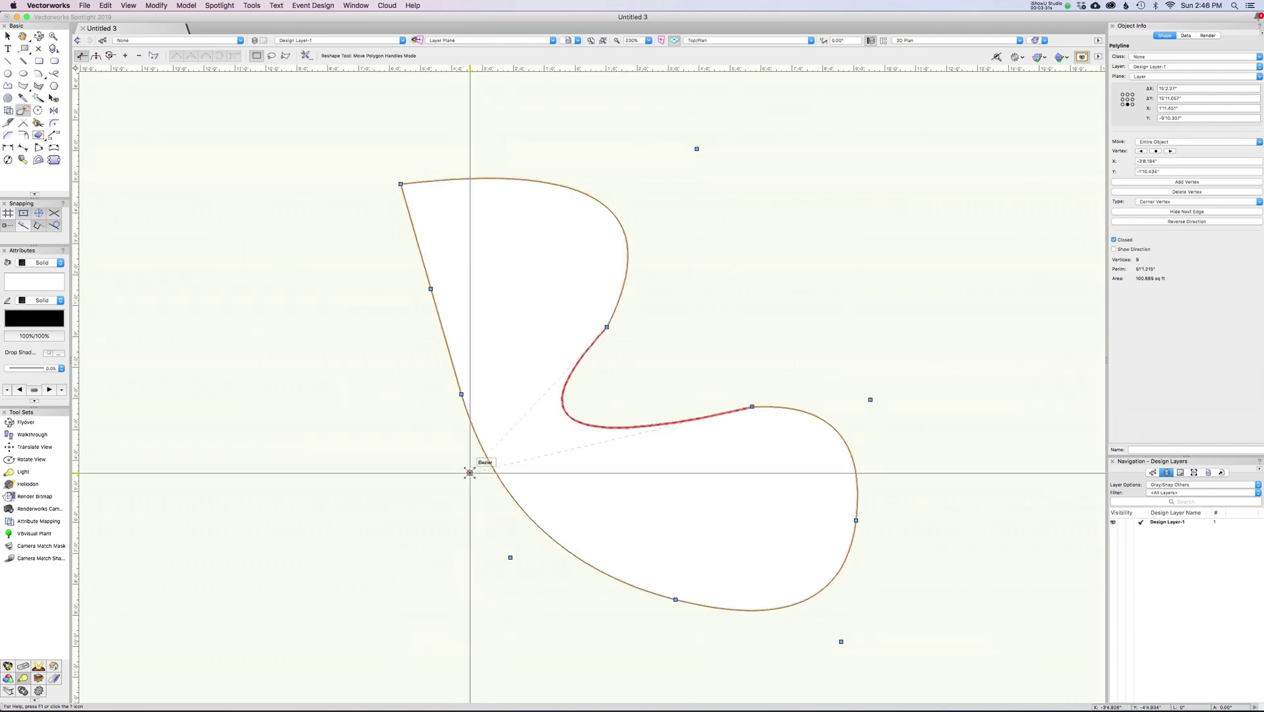
Stop reshaping the curved polyline and delete it from the drawing.
left_click(469, 473)
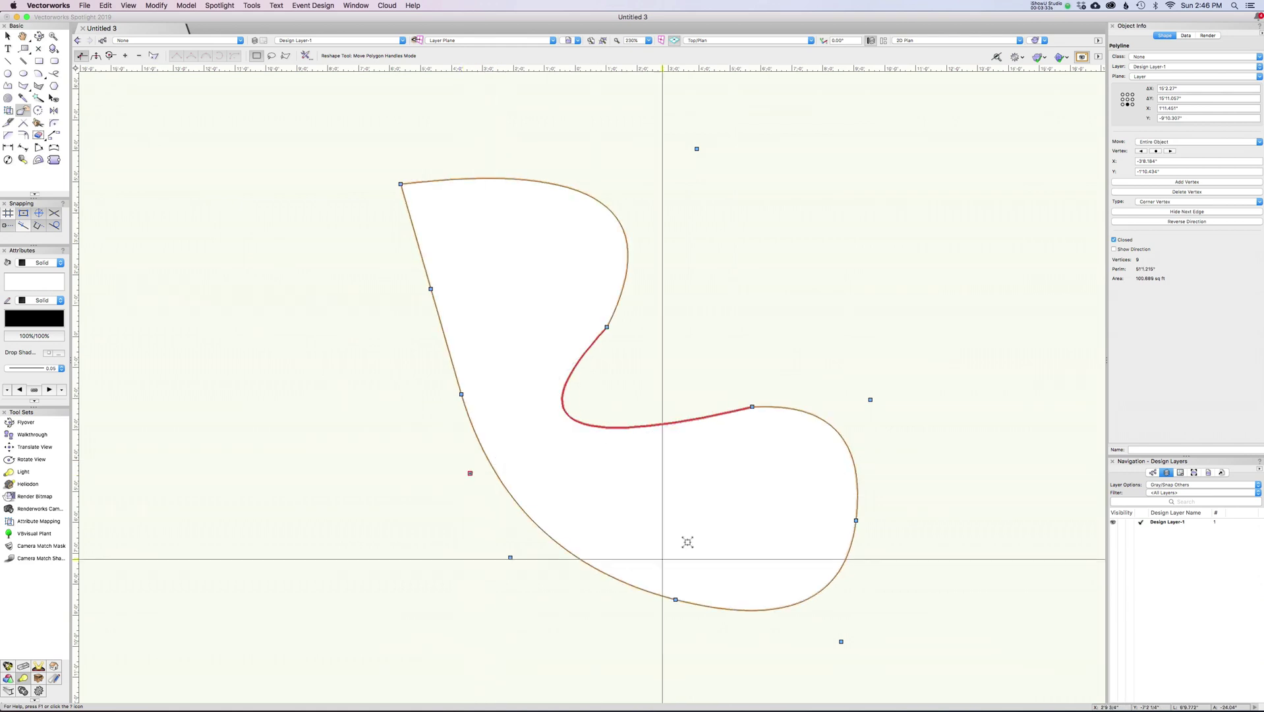
key("c")
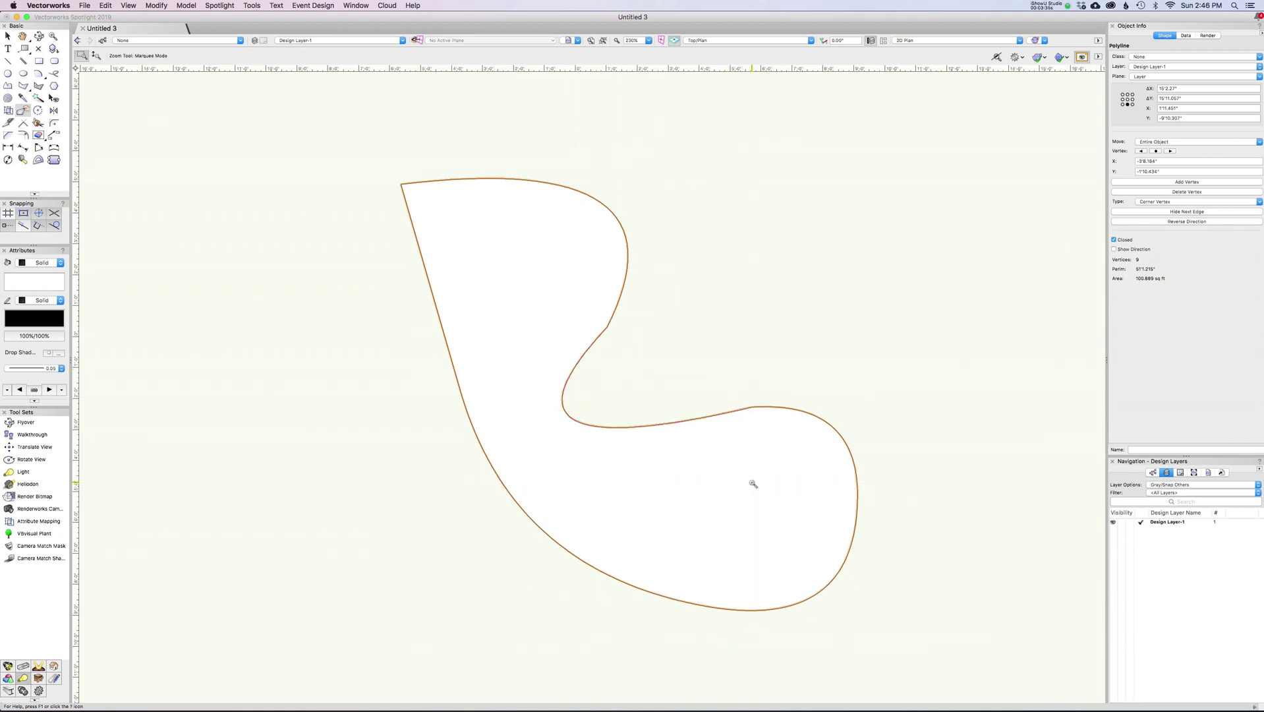
key("x")
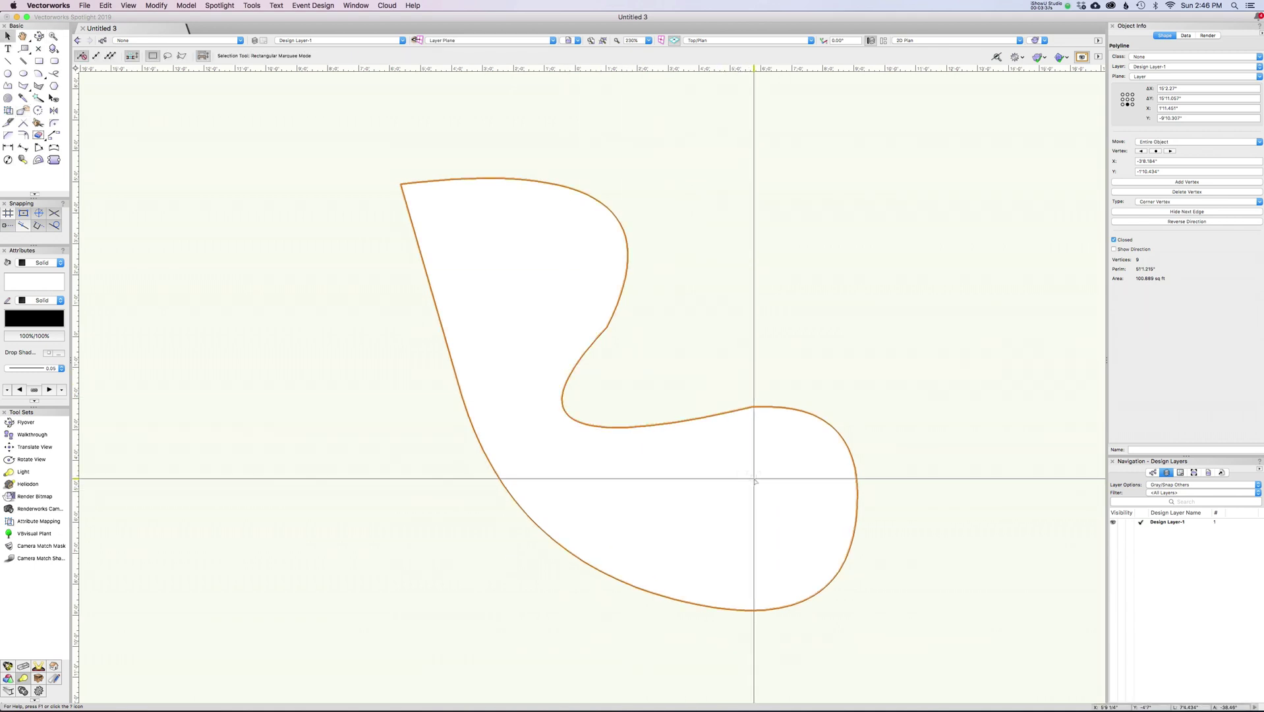
key("Delete")
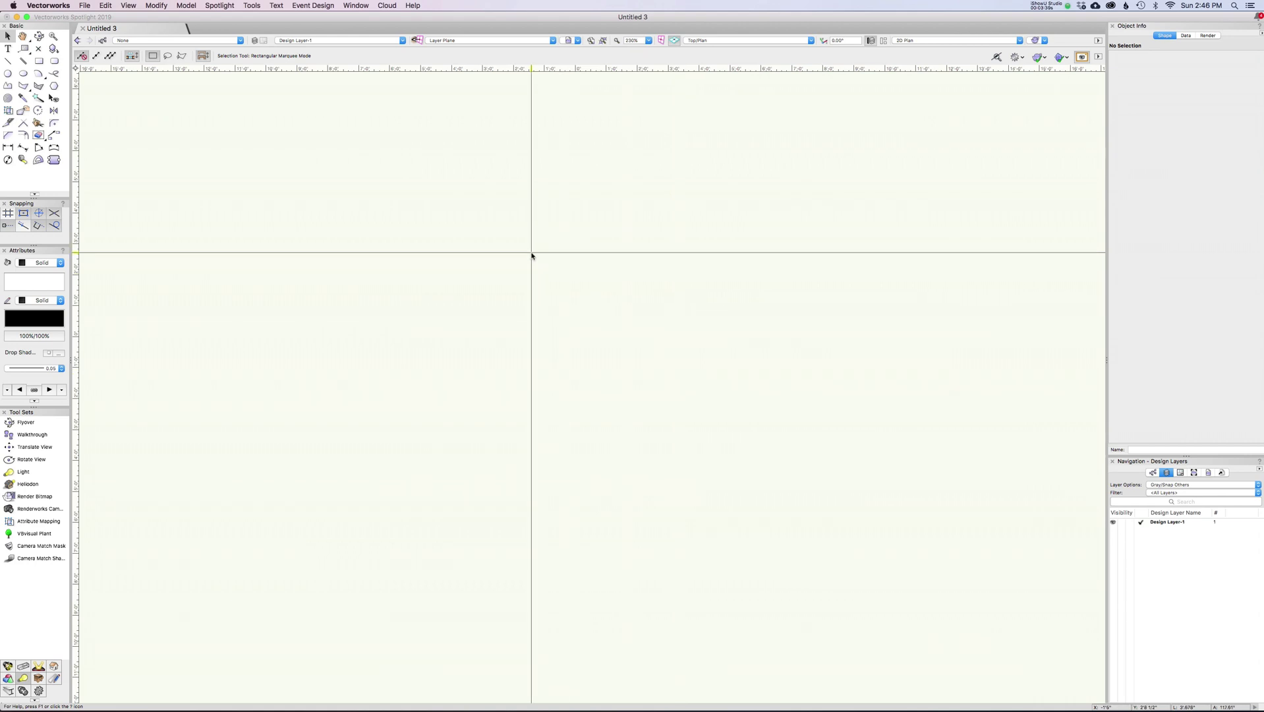
Import page 1 of 1652.pdf into the drawing and set the PDF page's opacity to 35%.
left_click(85, 6)
mouse_move(134, 211)
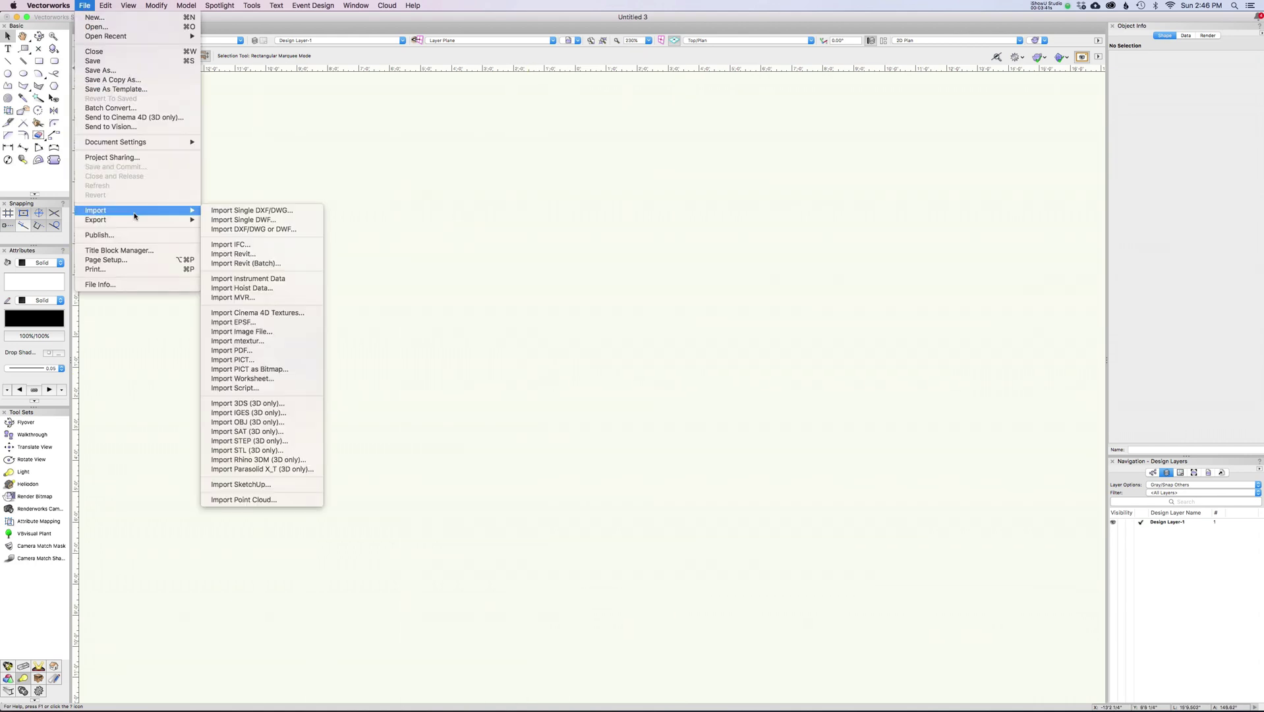
left_click(284, 351)
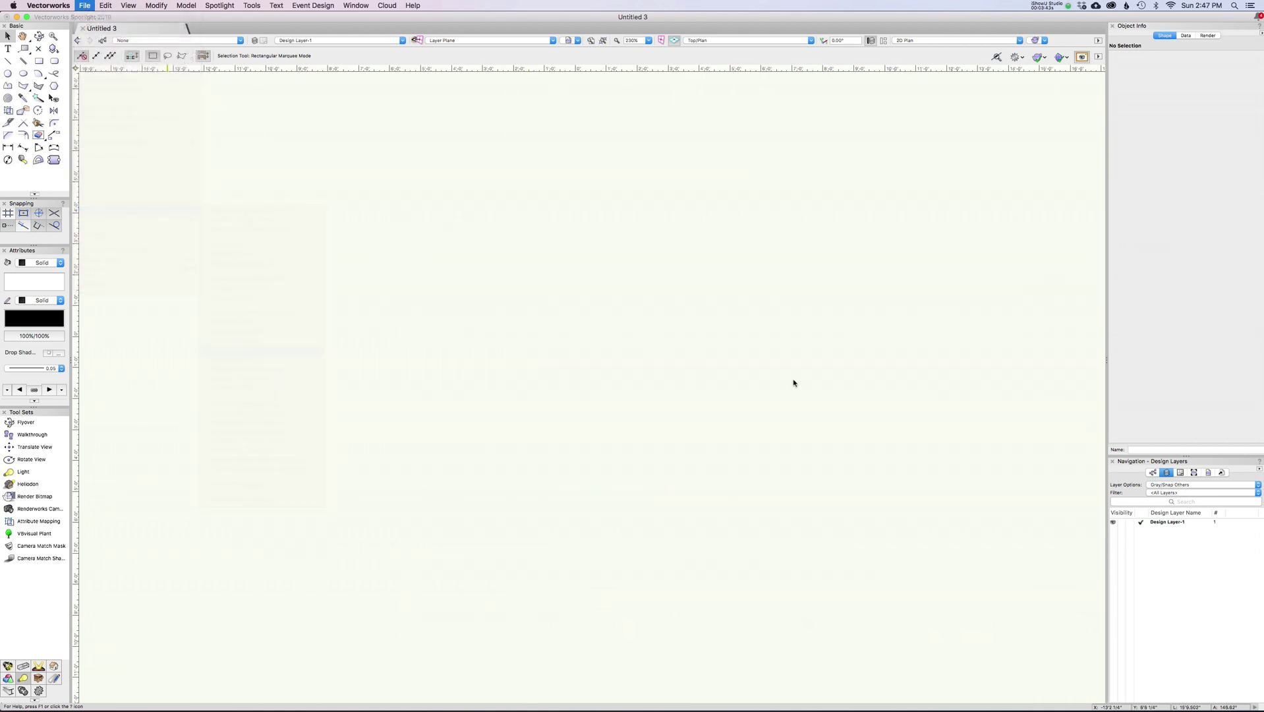
left_click(634, 166)
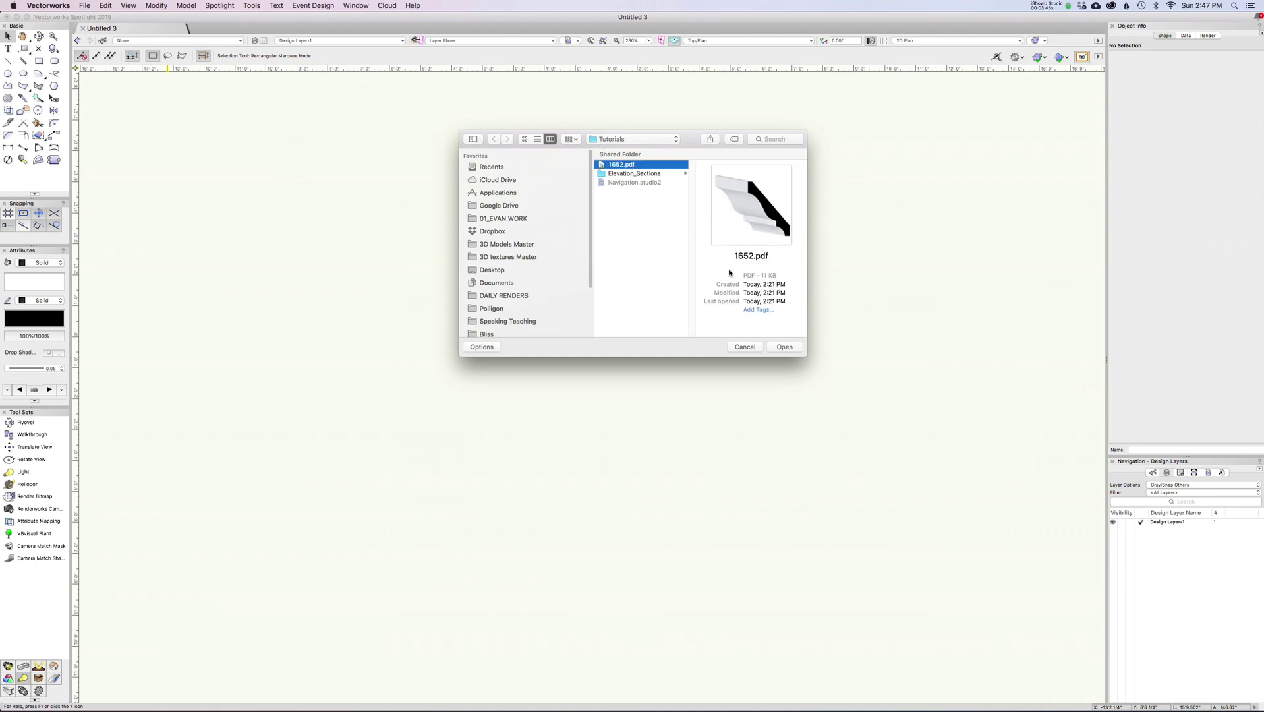
left_click(783, 348)
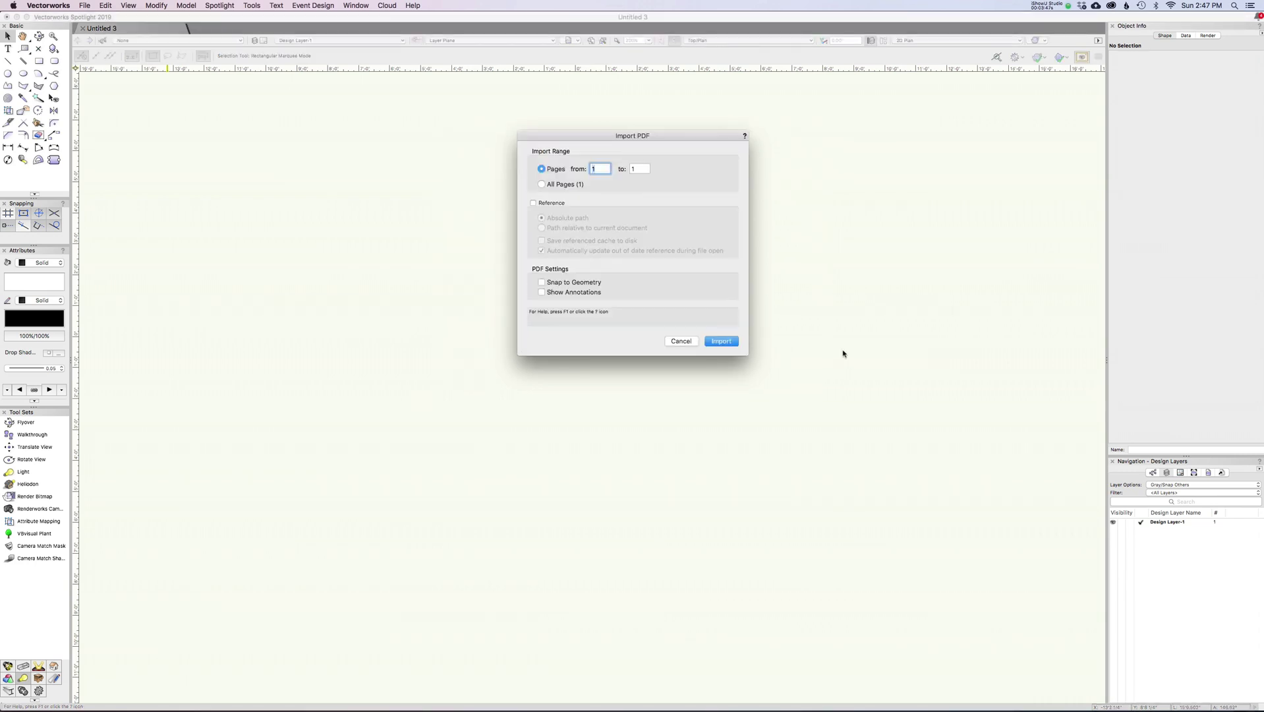
left_click(726, 344)
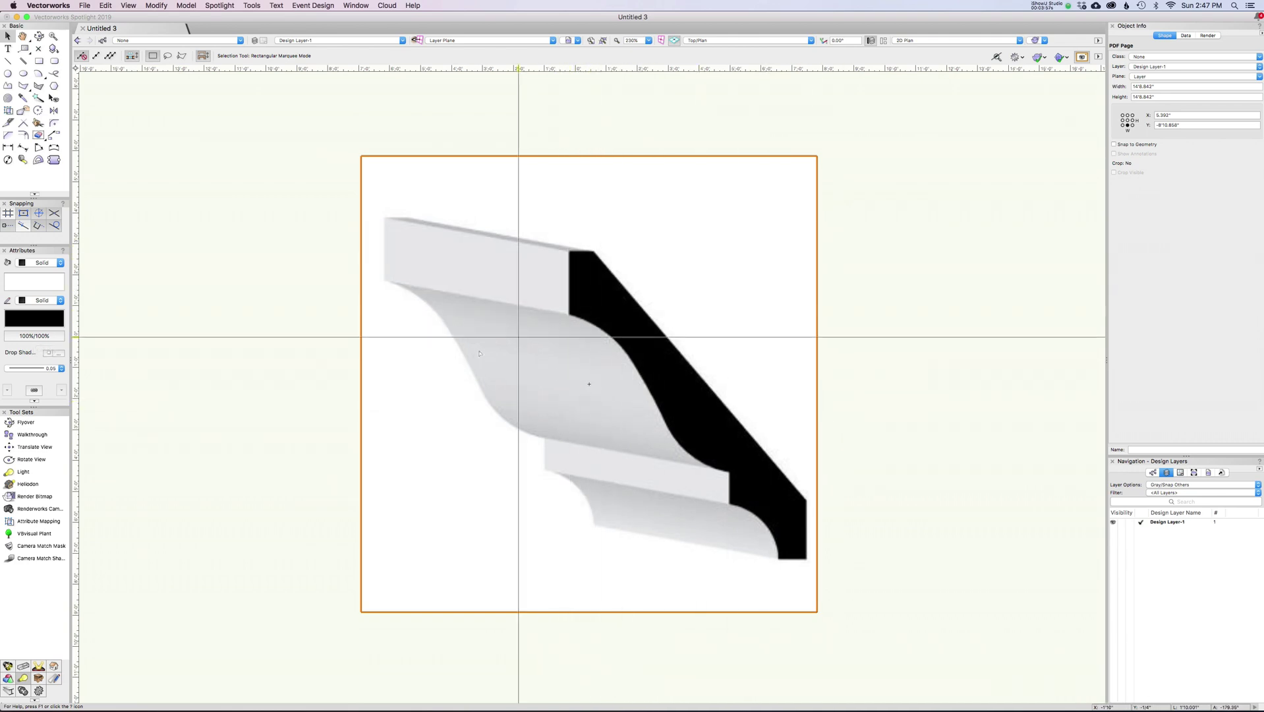
left_click(38, 337)
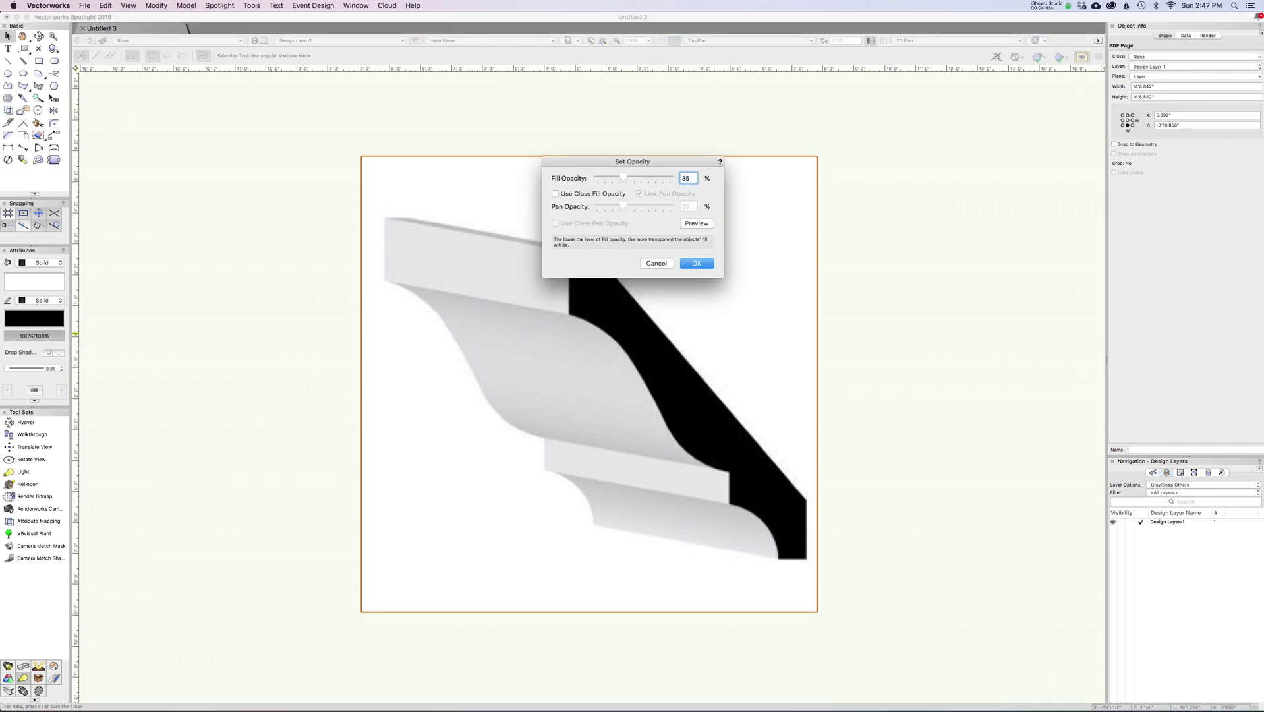
key("Return")
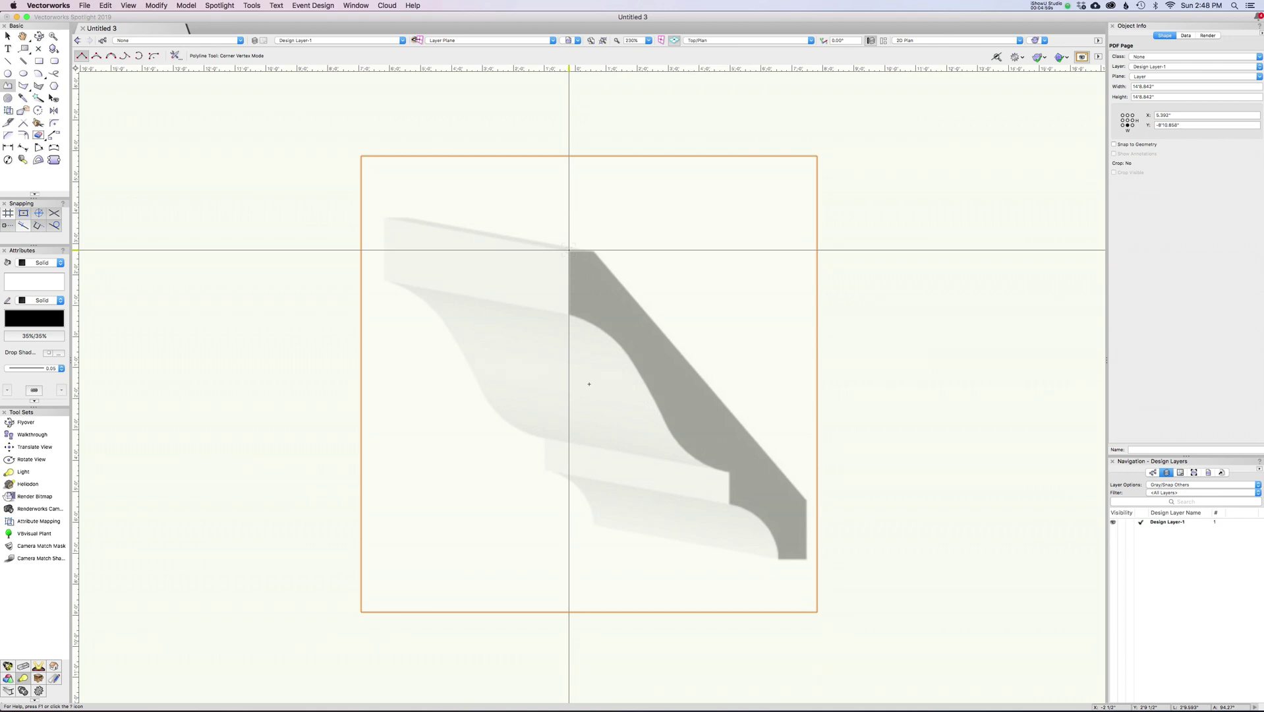
Trace the dark molding section with a polyline along its upper vertical edge, the S-curve as two curved segments, and the short vertical step.
left_click(570, 251)
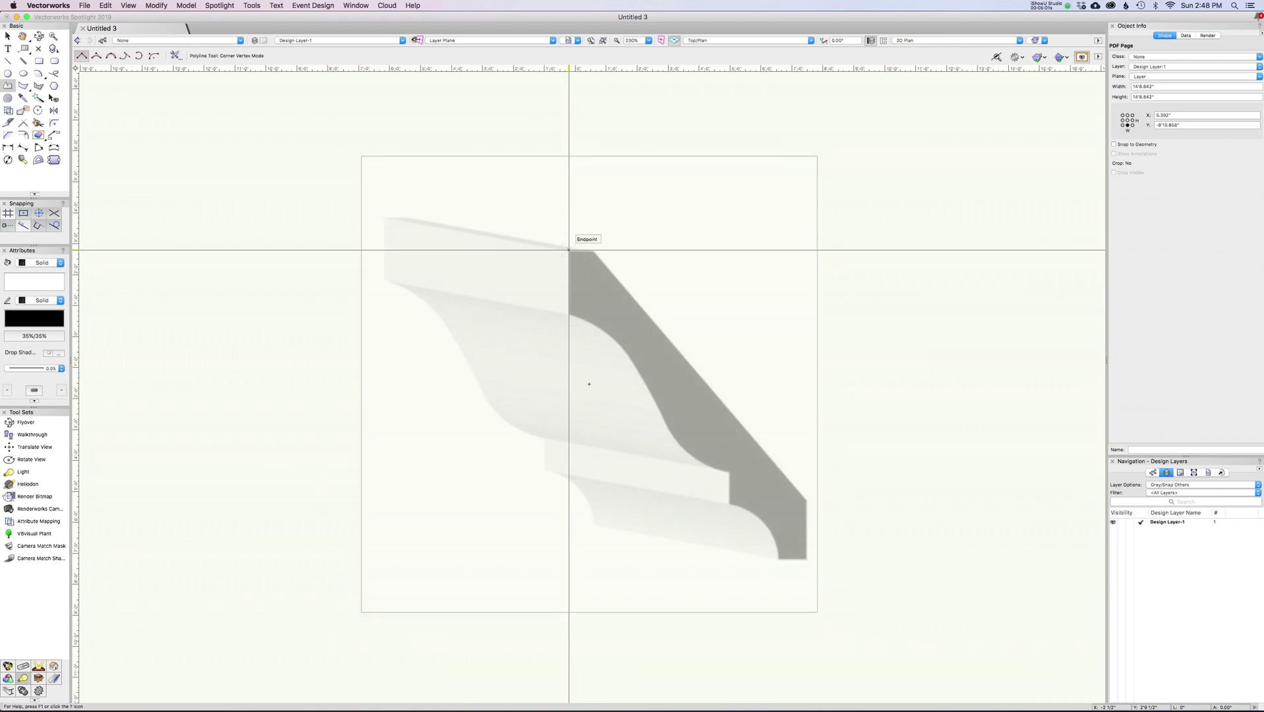
left_click(570, 315)
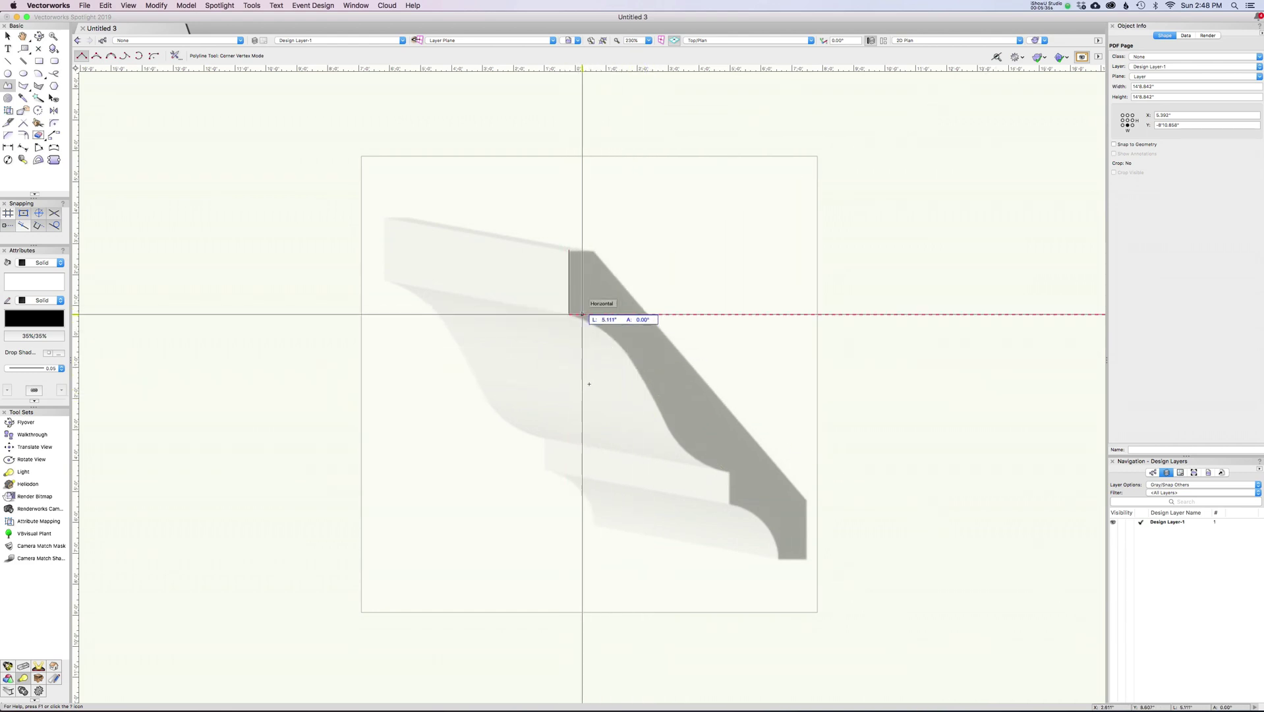
left_click(636, 315)
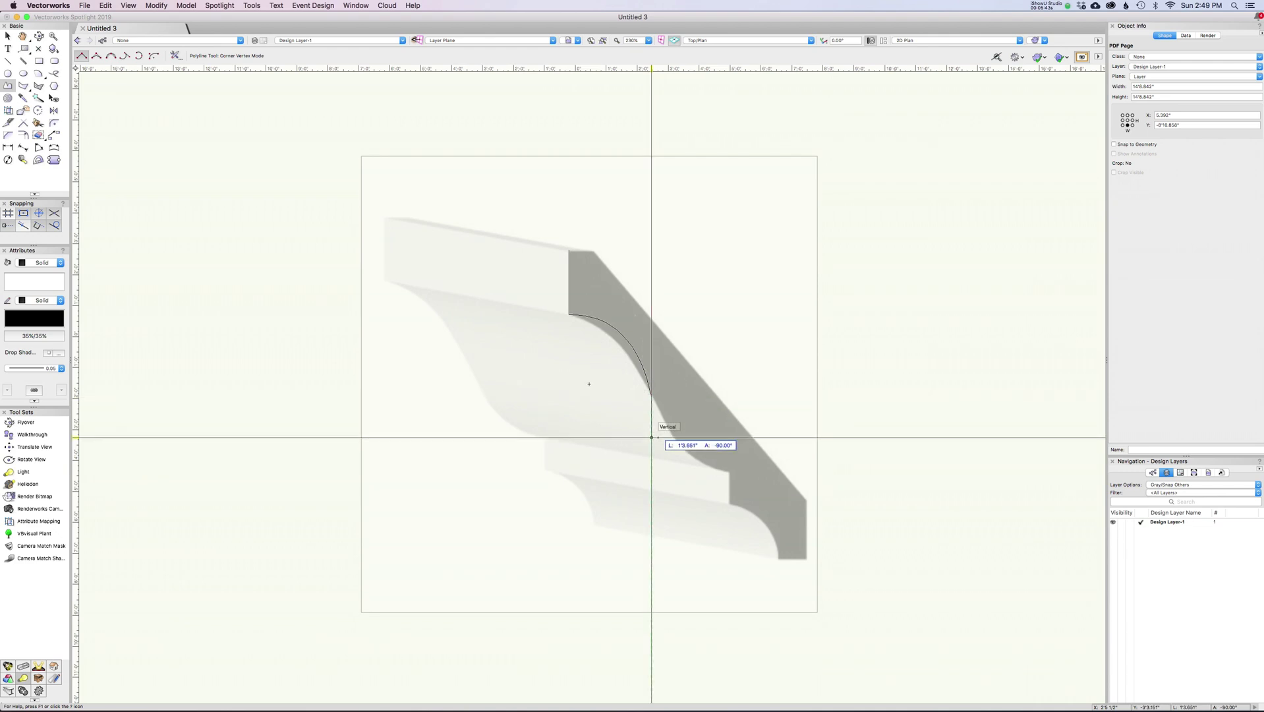
left_click(651, 476)
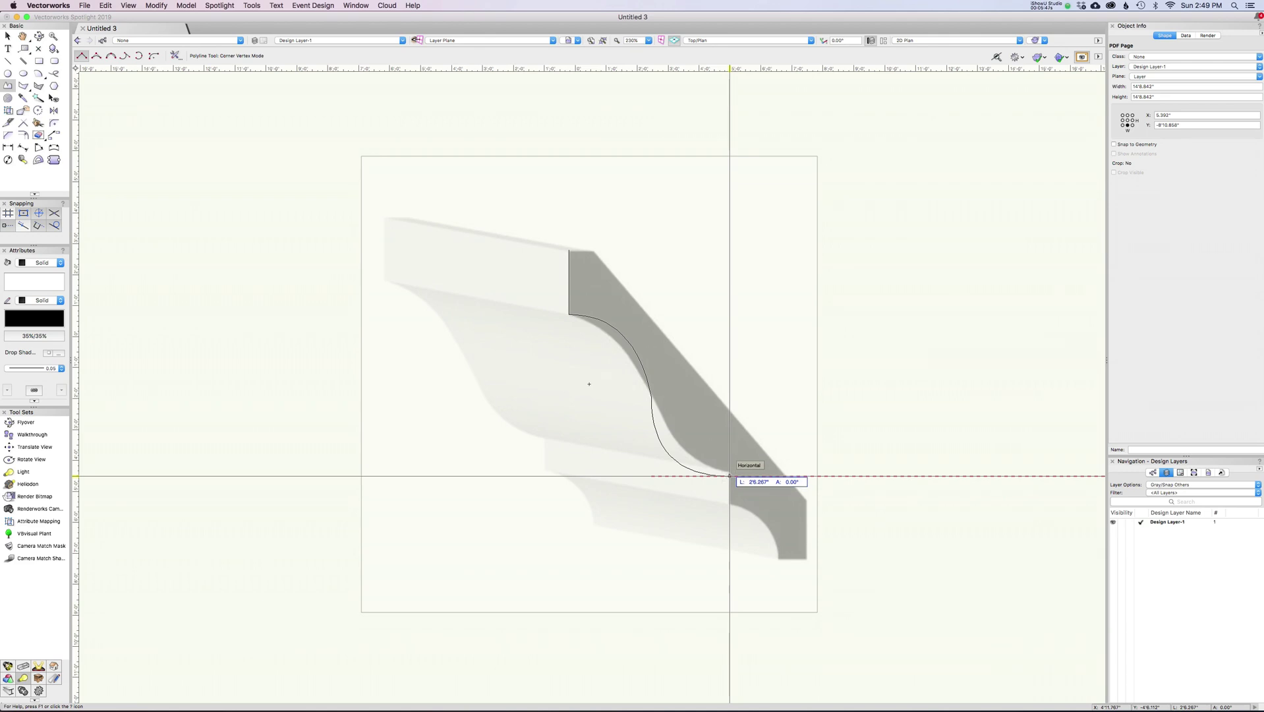
scroll(729, 476, "up", 2)
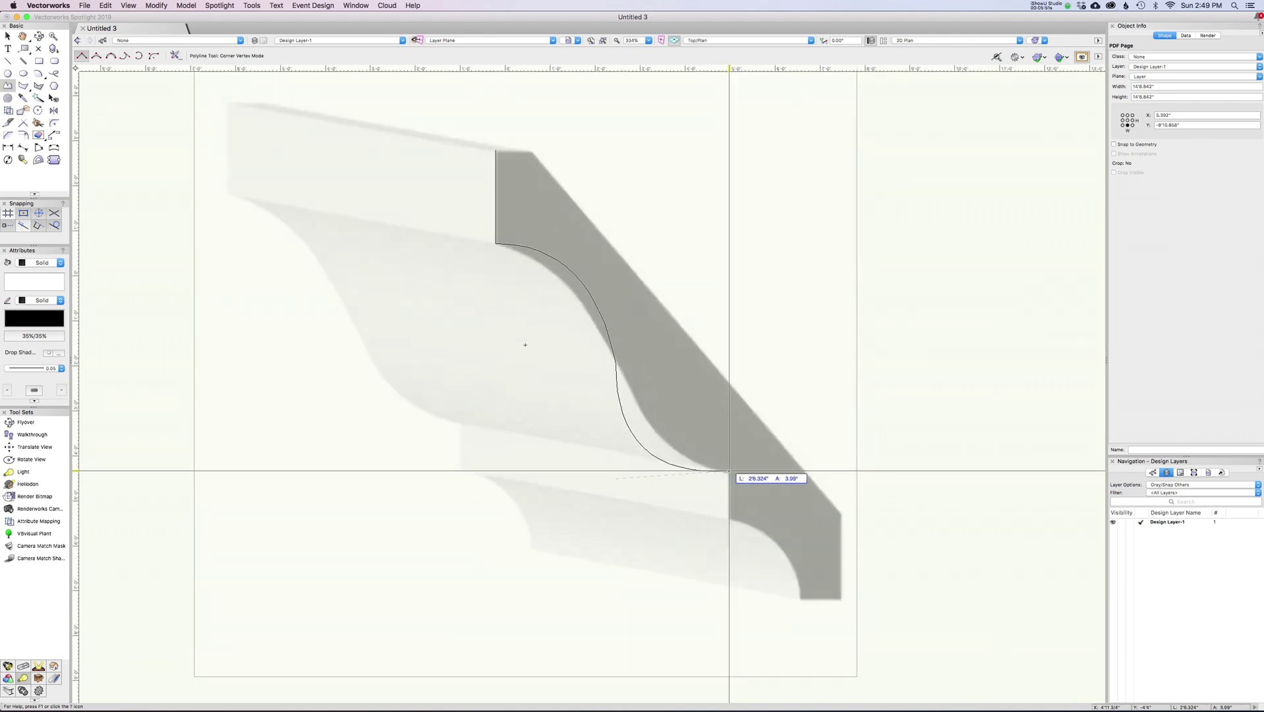
left_click(729, 471)
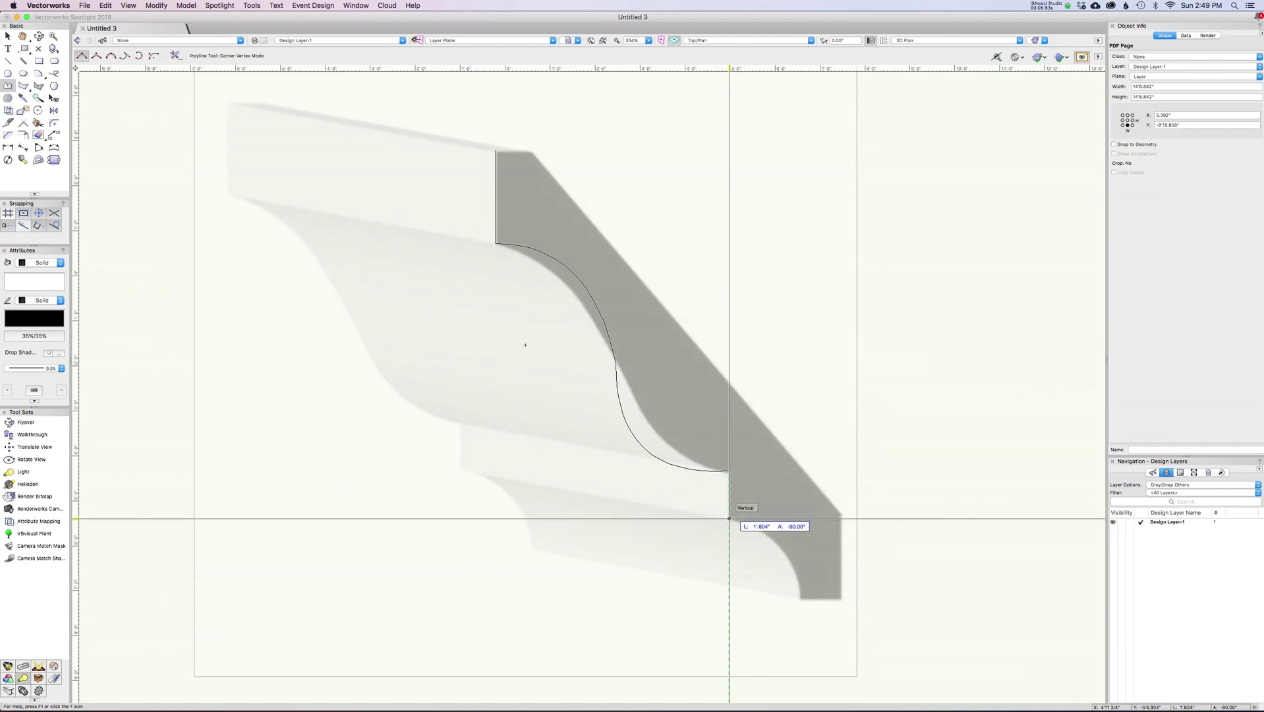
left_click(729, 518)
Continue the polyline along the lower cove curve, the bottom, the back and sloped edges and the short top edge, closing it at its start point.
scroll(739, 513, "down", 5)
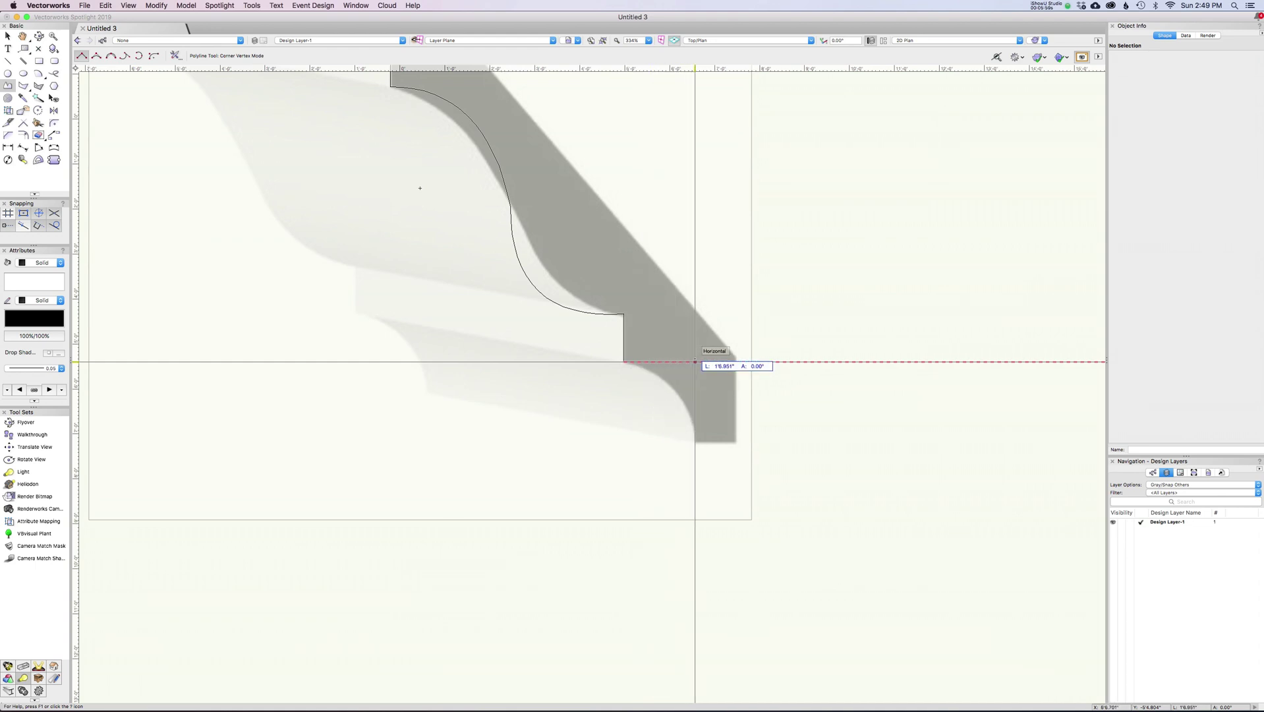
left_click(695, 361)
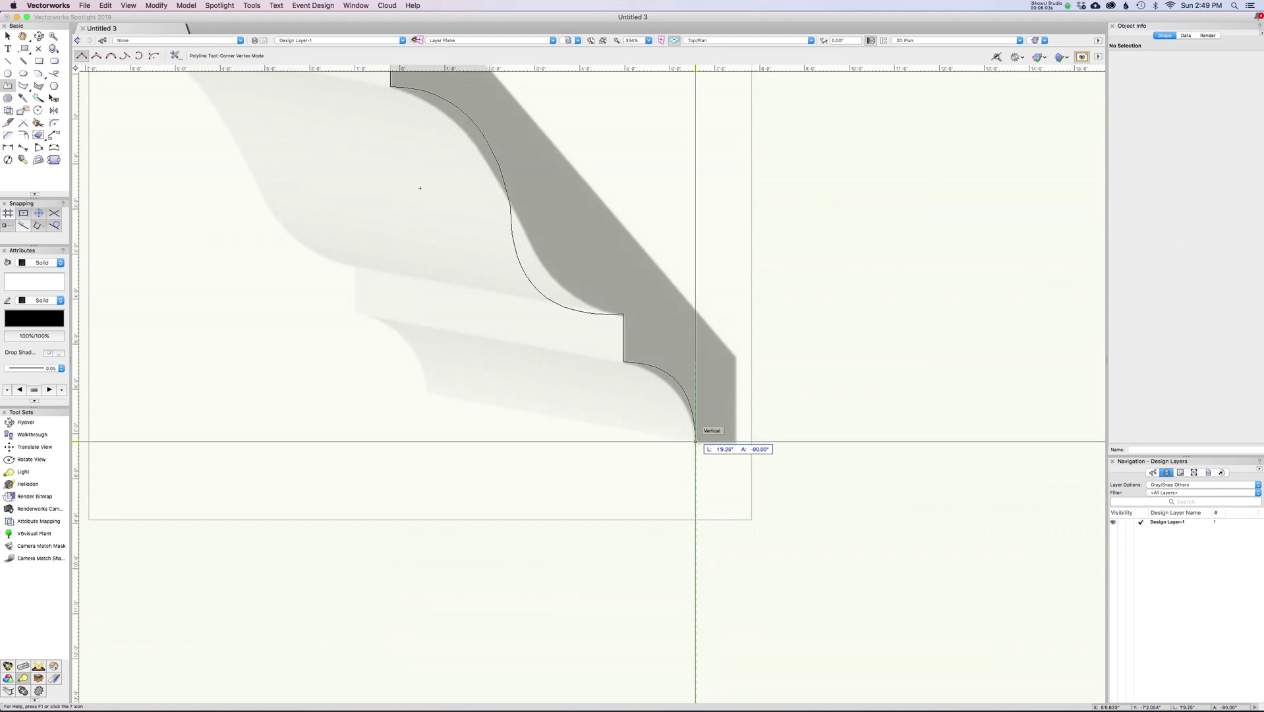
left_click(696, 441)
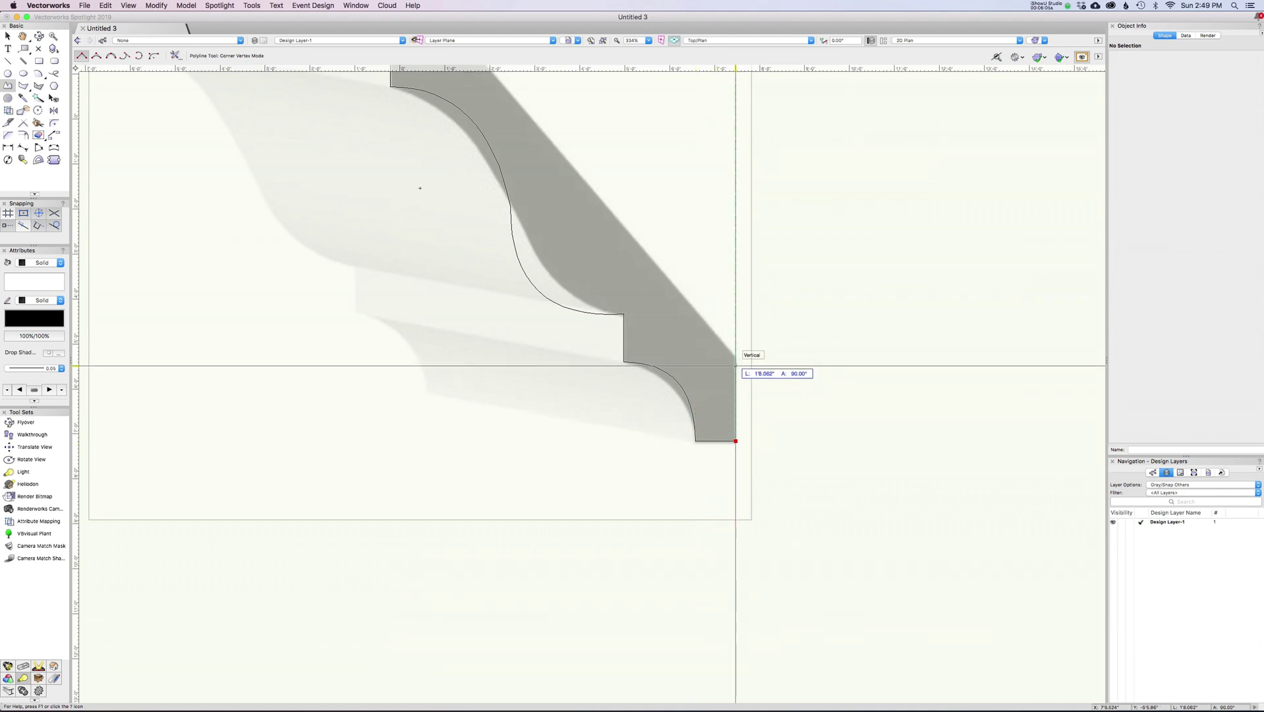
key("space")
left_click_drag(712, 291, 771, 441)
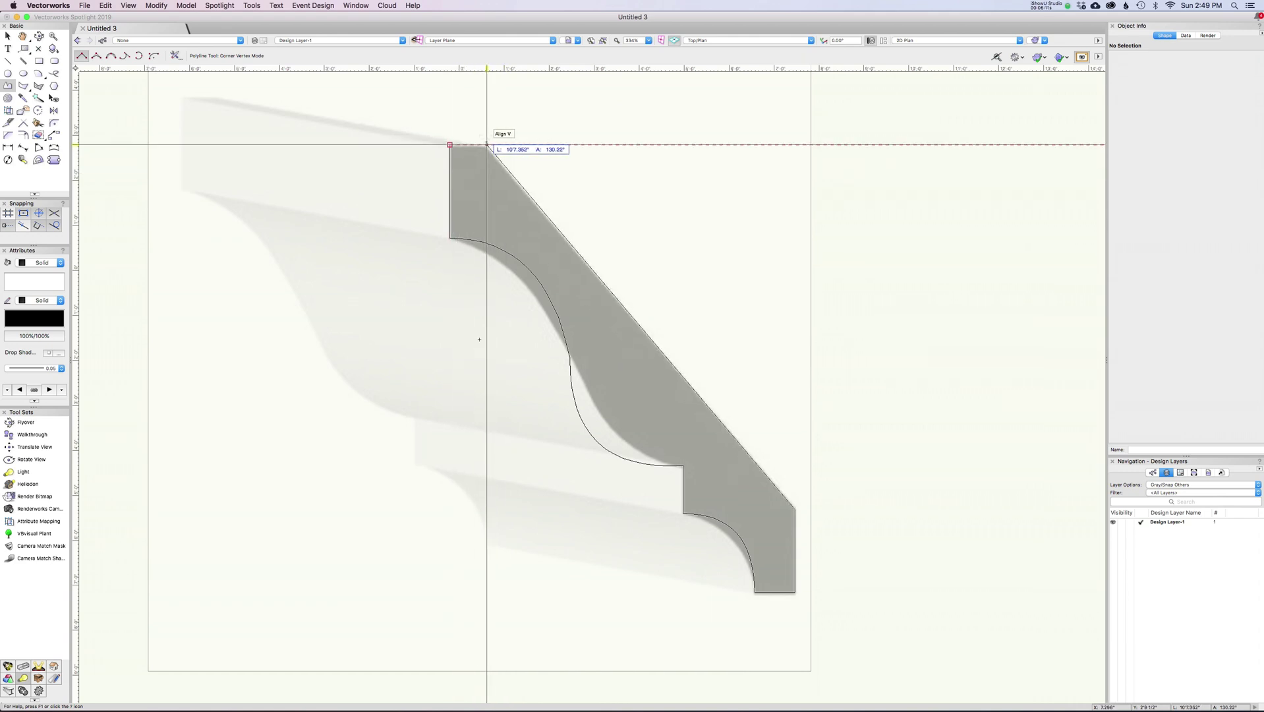
left_click(485, 144)
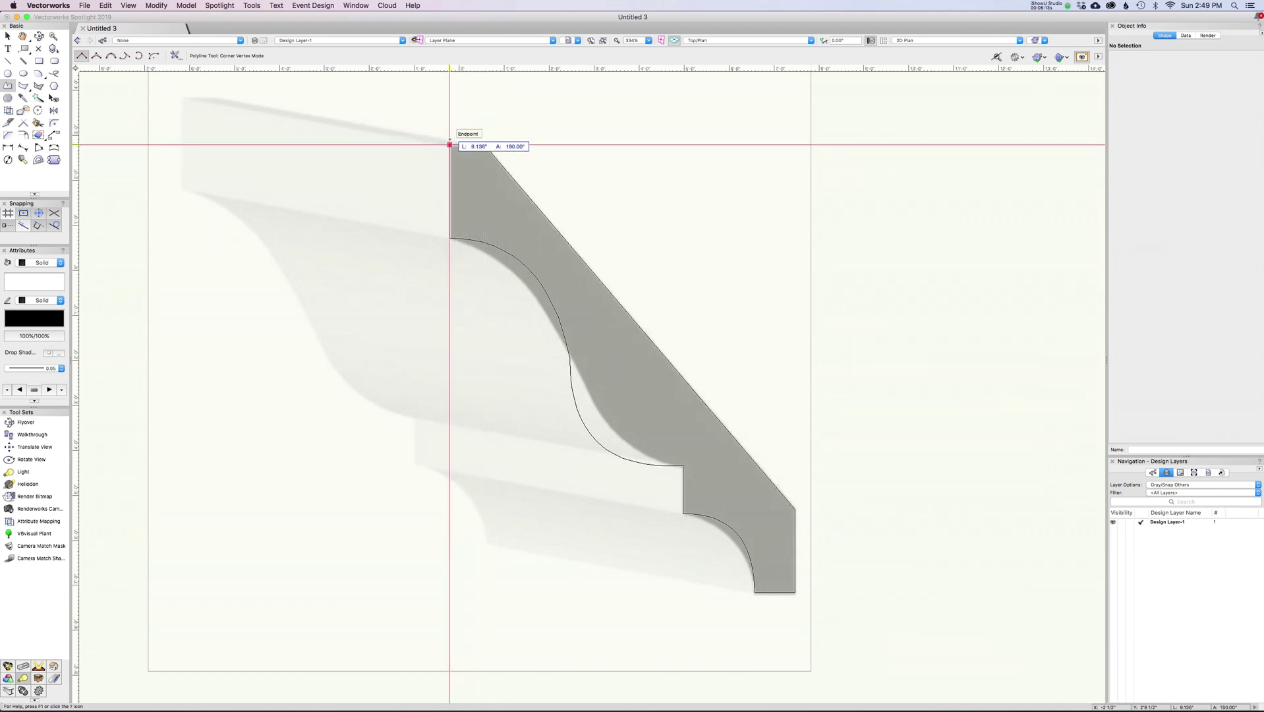
left_click(449, 145)
key("x")
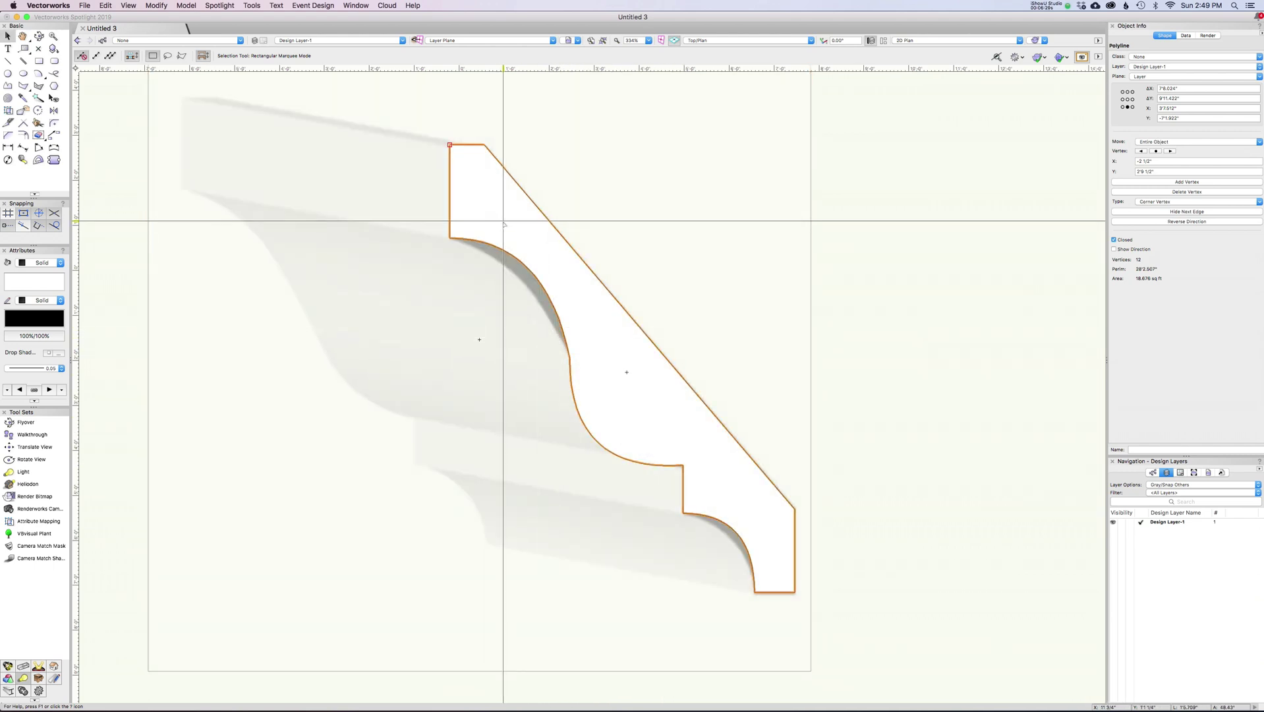
Try reshaping the traced profile by moving its lower back corner outward and straight up, and undo the moves.
key("shift+r")
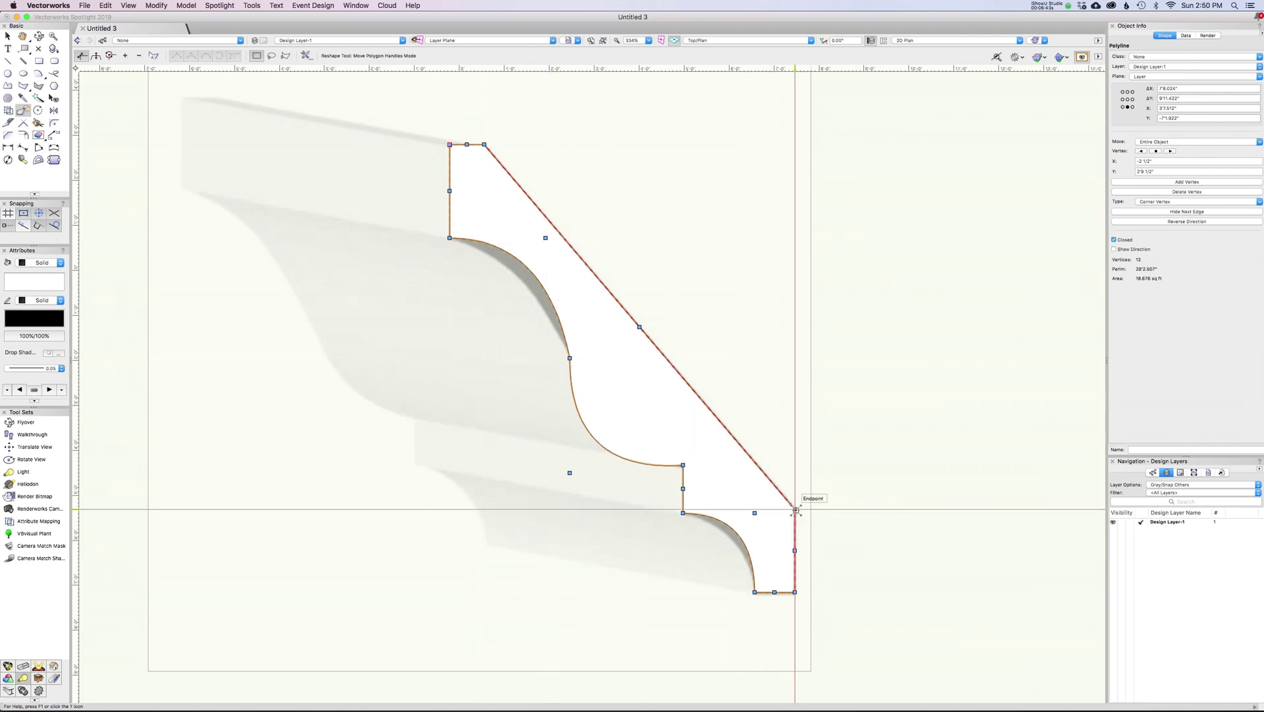
left_click_drag(795, 509, 857, 473)
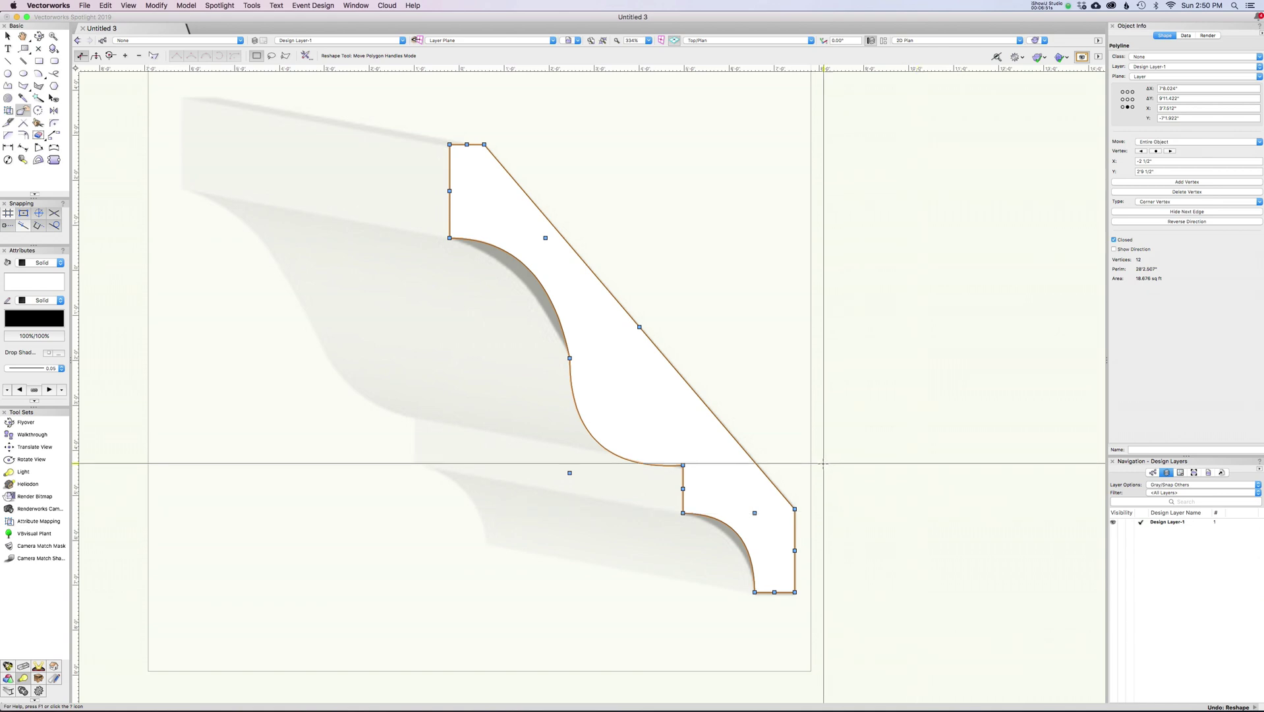
left_click_drag(794, 510, 789, 458)
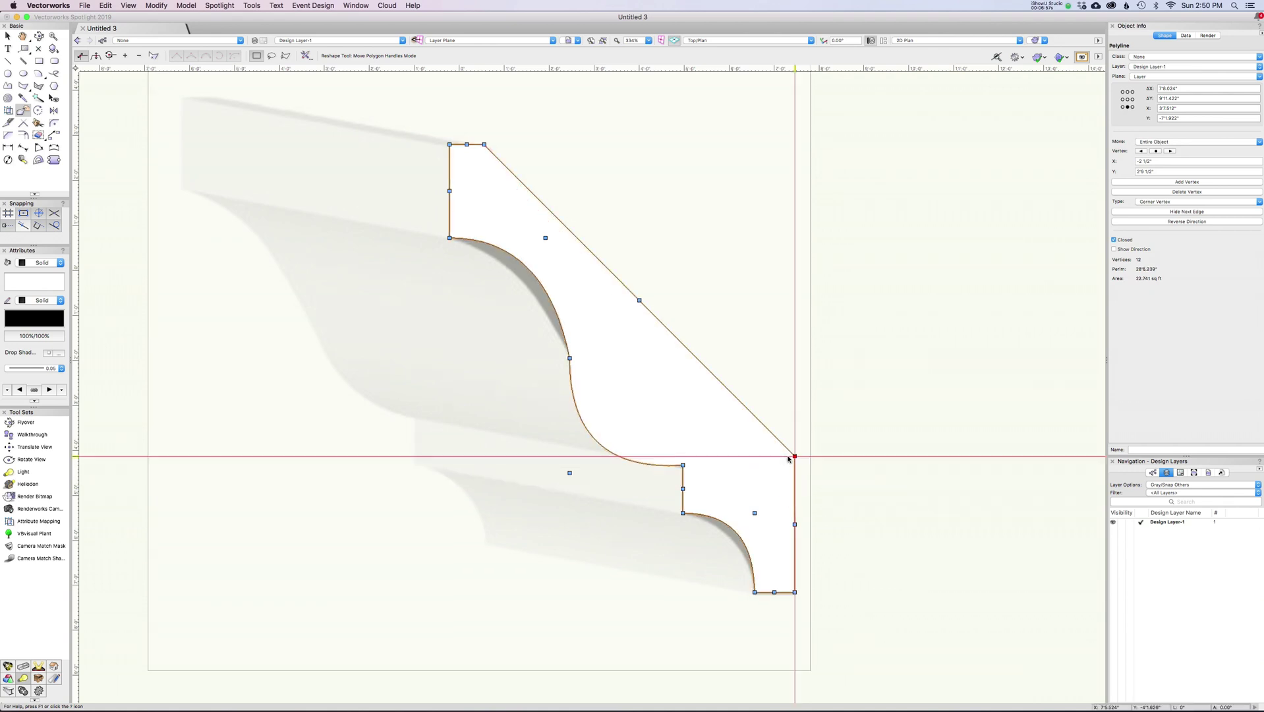
key("super+z")
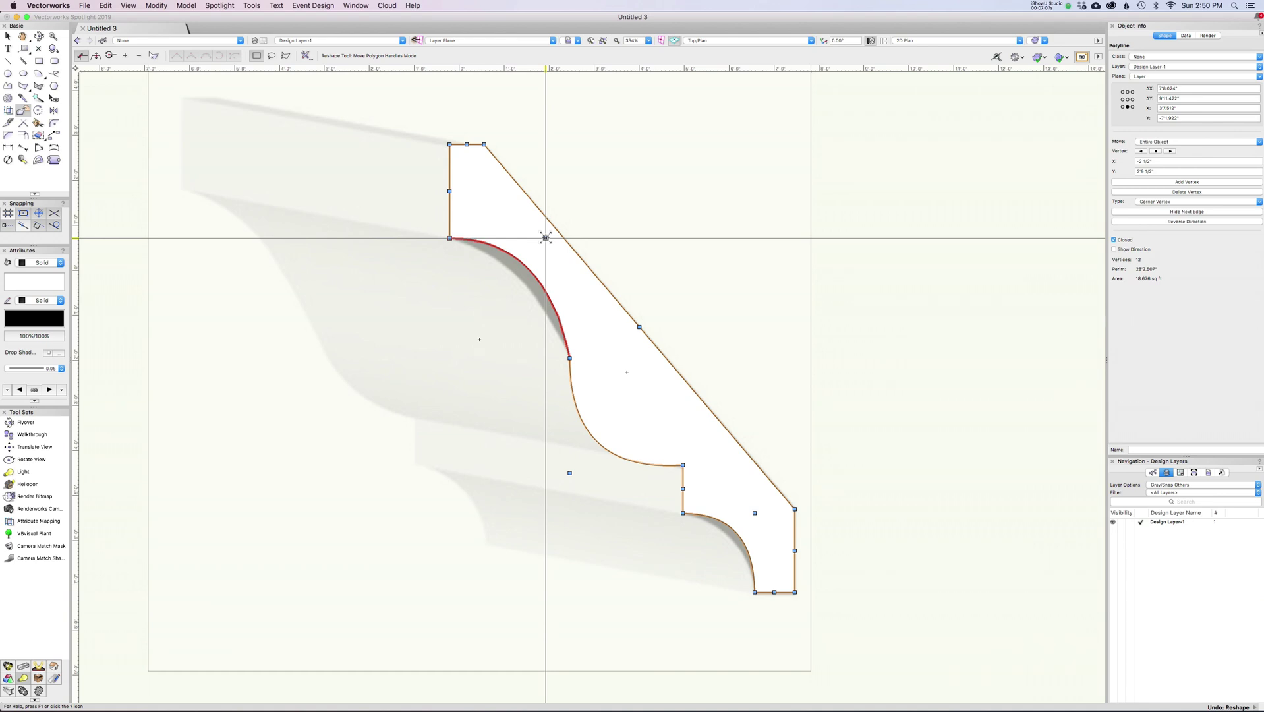
Reshape the profile's upper and lower S-curve segments and the bottom cove by moving their Bezier control points to match the molding image.
left_click_drag(545, 237, 557, 282)
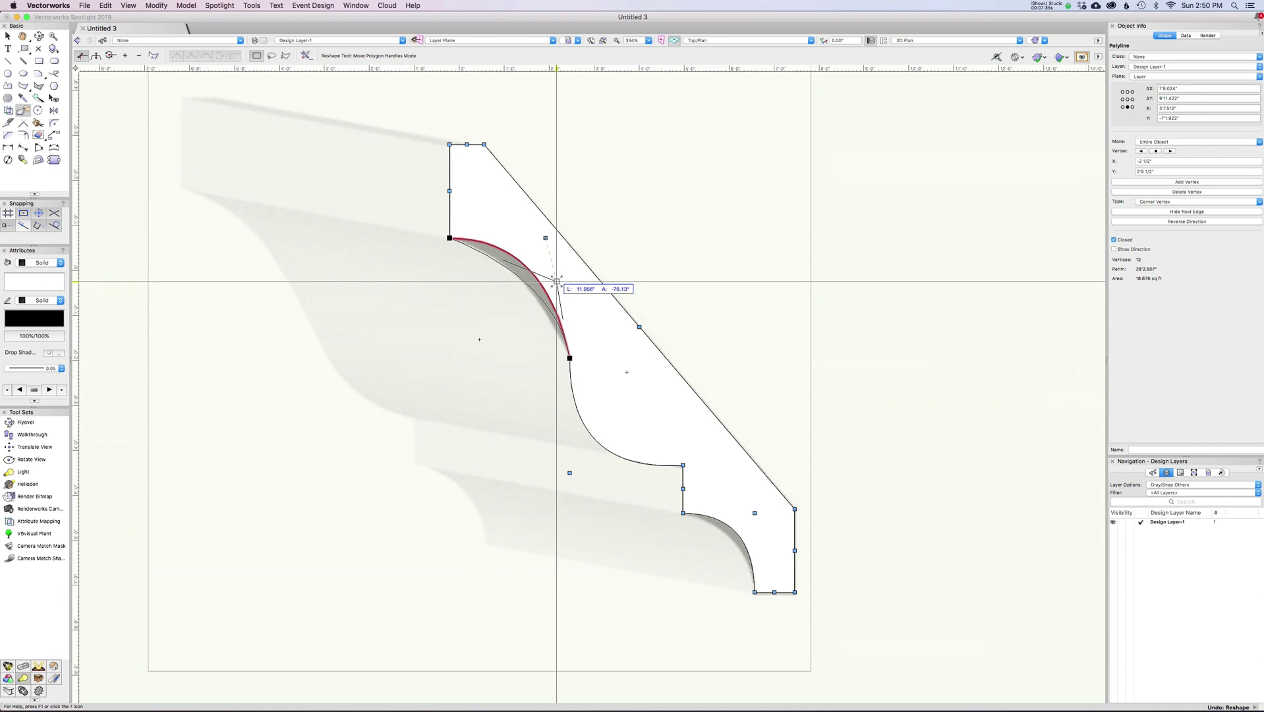
left_click_drag(557, 282, 531, 257)
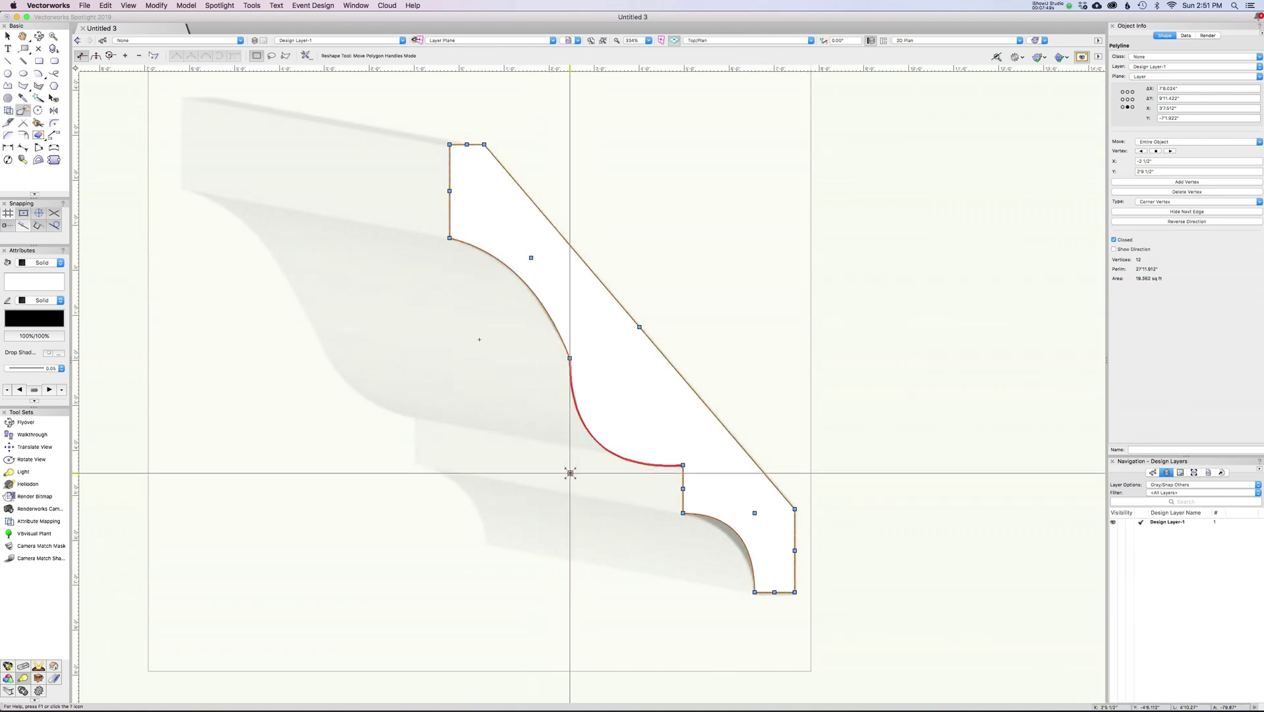
left_click_drag(570, 474, 619, 467)
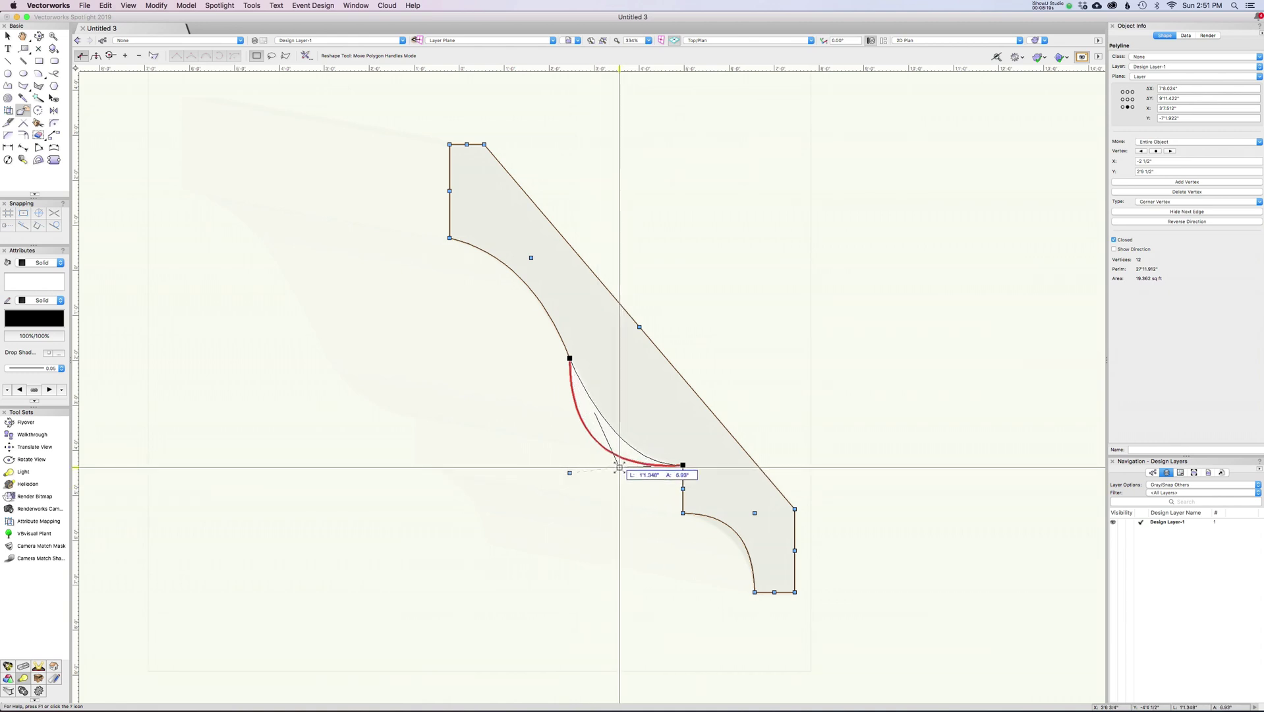
left_click_drag(619, 467, 619, 467)
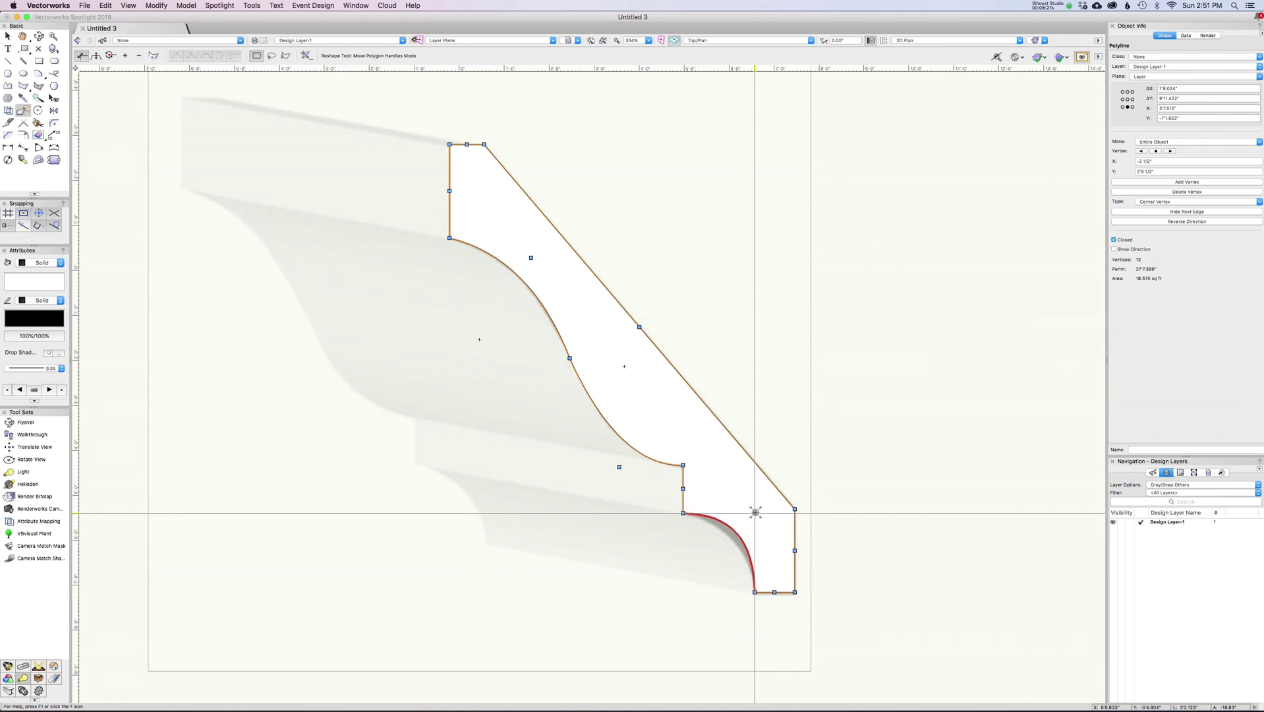
left_click_drag(755, 513, 752, 530)
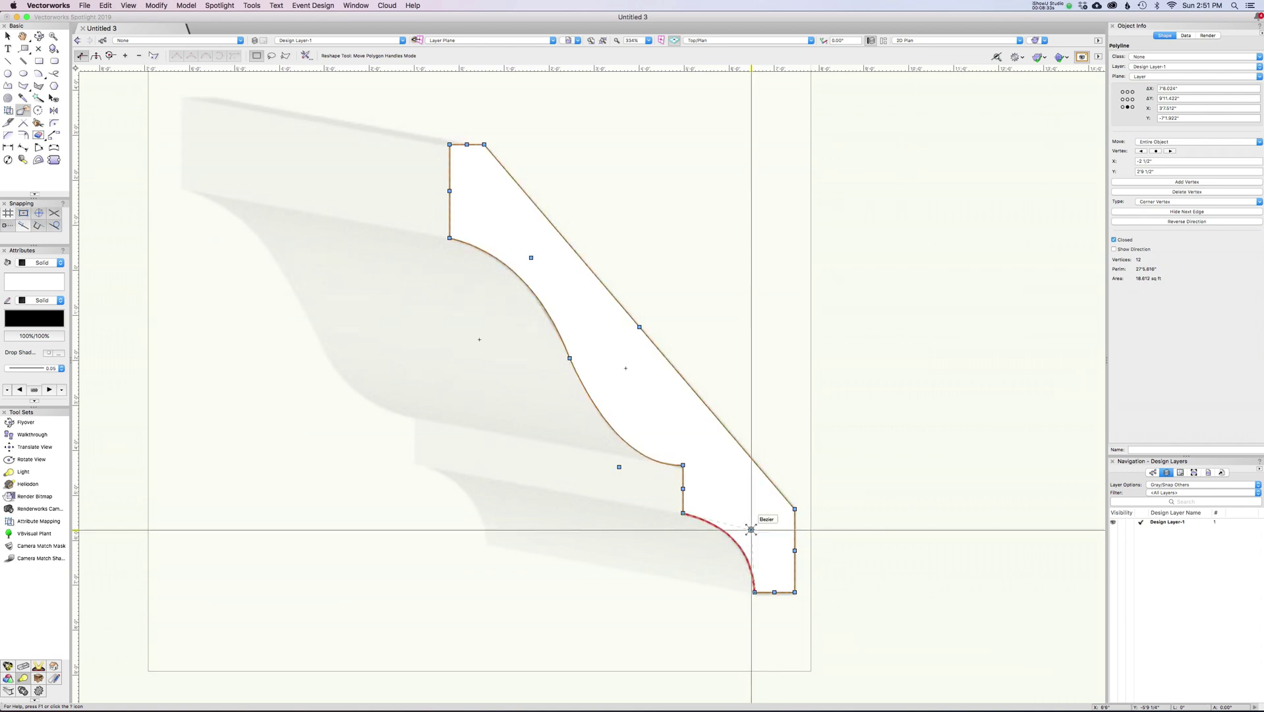
Move the finished molding profile horizontally off the PDF image into the empty space to its right.
key("x")
scroll(666, 406, "down", 3)
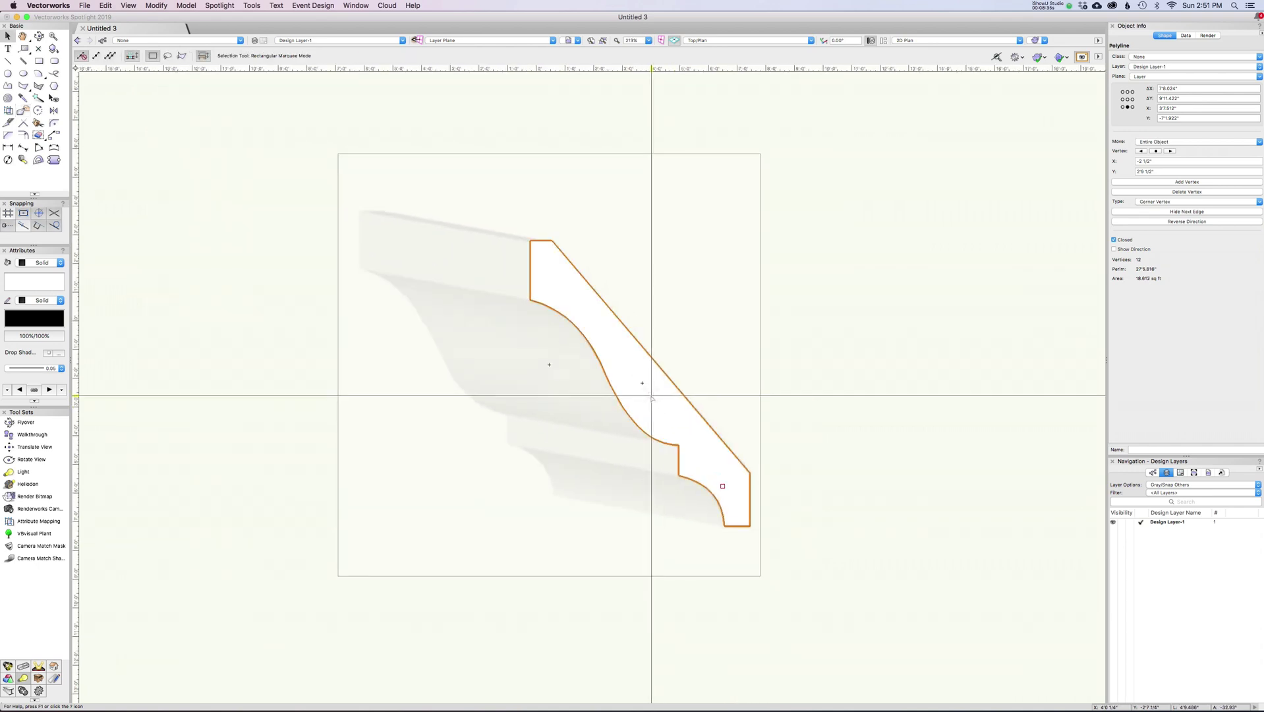
left_click_drag(652, 398, 917, 399)
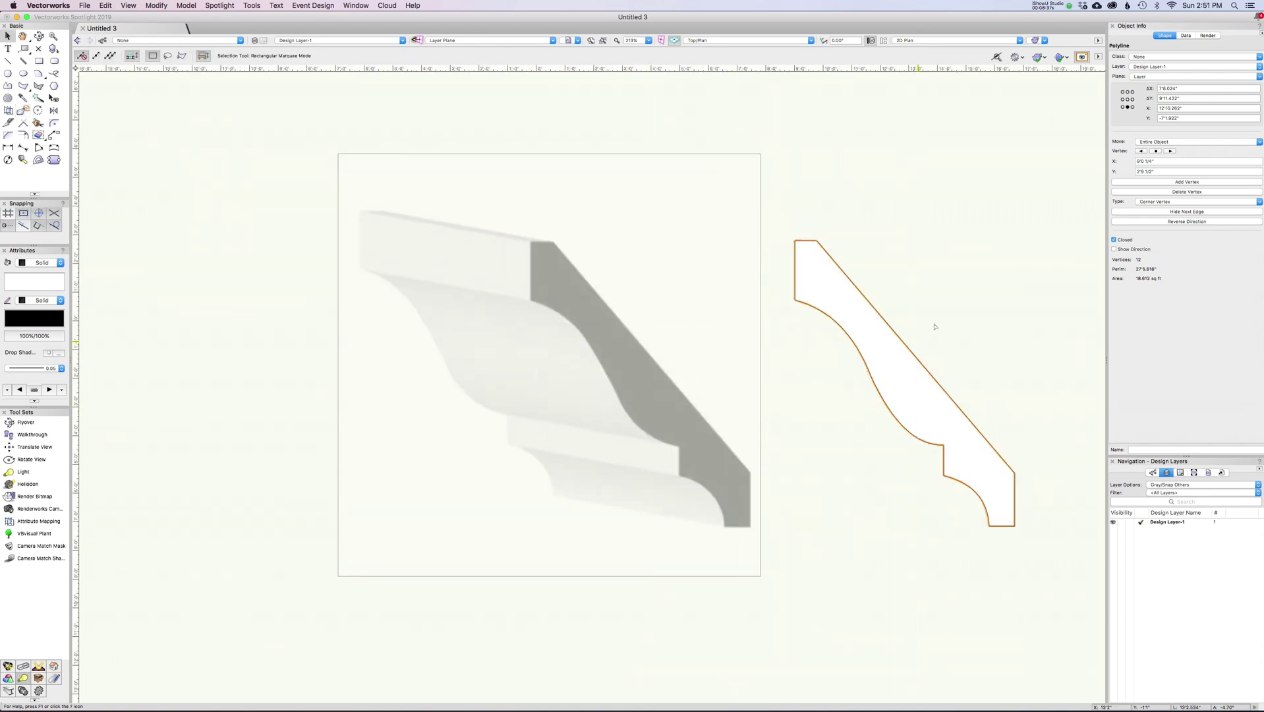
middle_click_drag(934, 326, 697, 293)
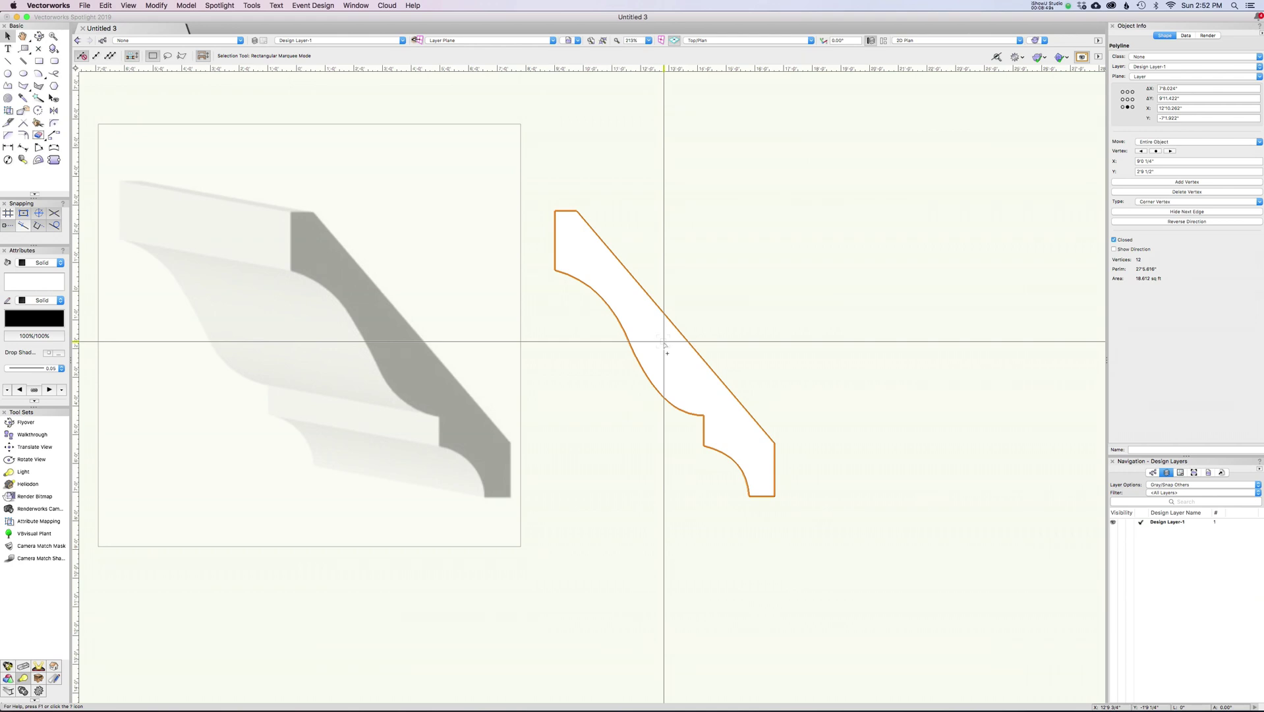
Draw a horizontal line through the molding profile's bottom edge and place a duplicate of it 3 1/2" above.
key("2")
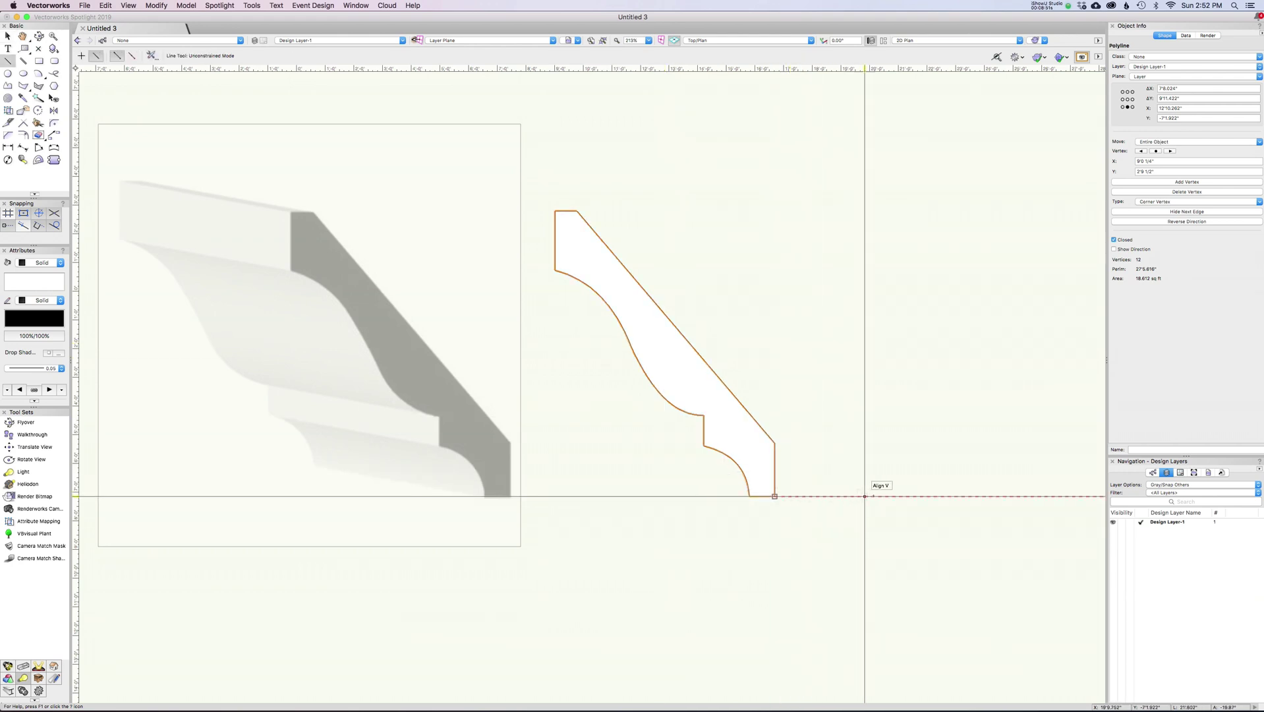
left_click(903, 495)
left_click(474, 496)
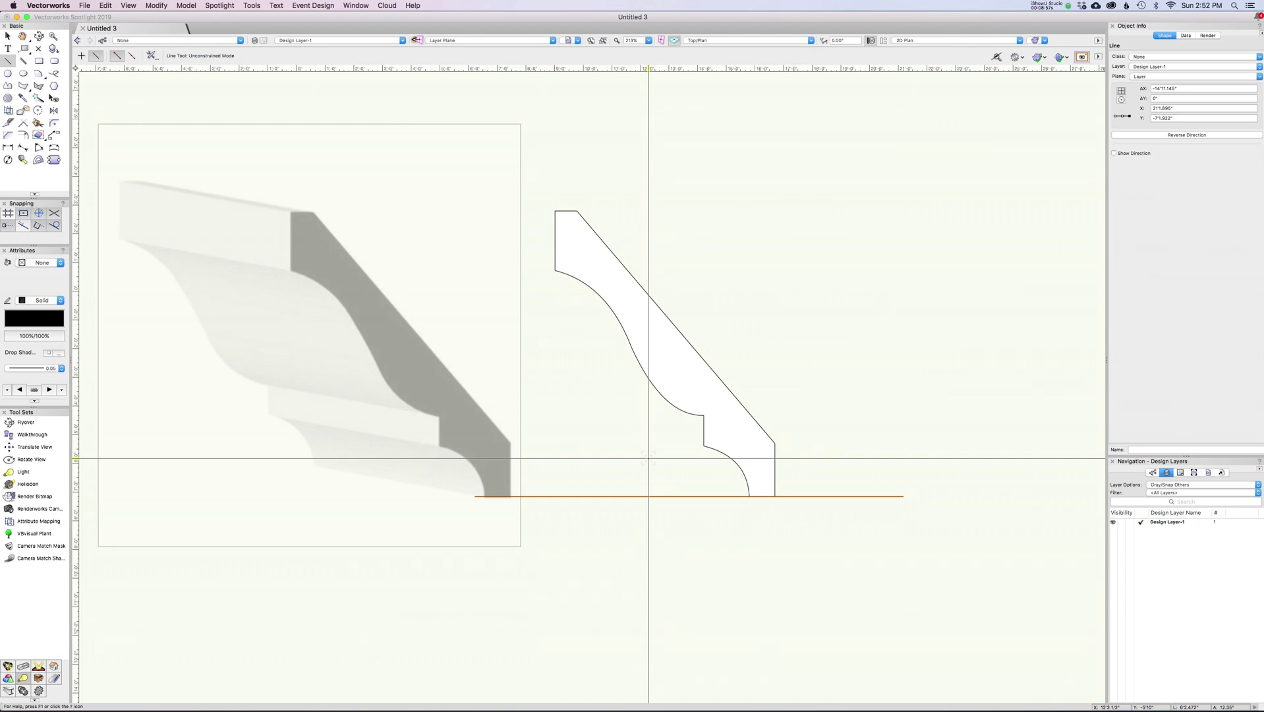
key("super+m")
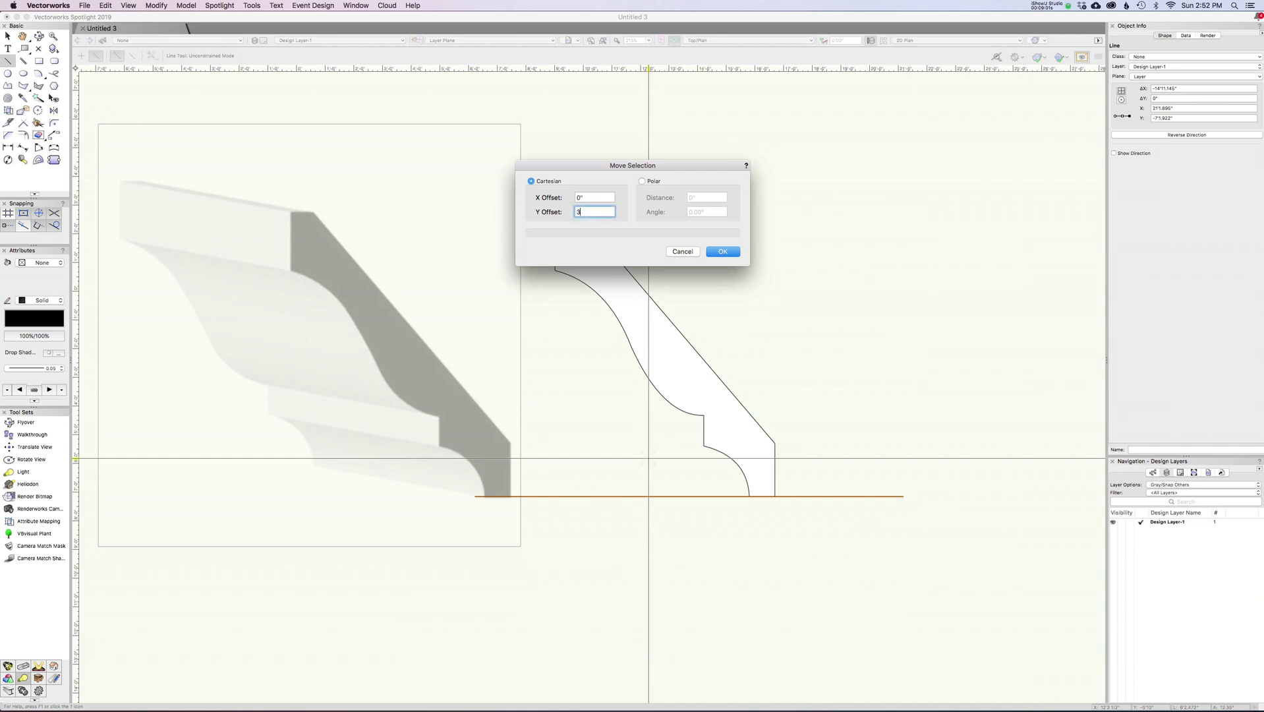
key("Return")
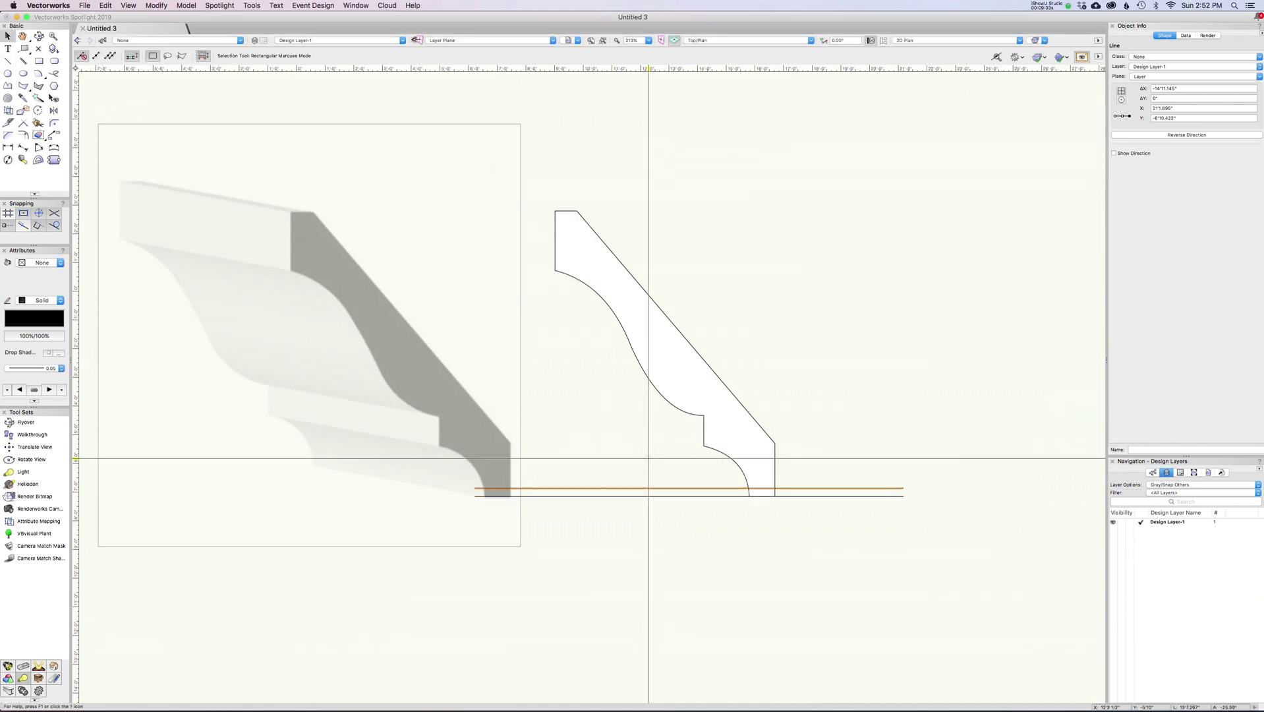
Shrink the molding profile proportionally toward its lower back corner to about 4" wide and 5.2" high.
scroll(768, 517, "up", 1)
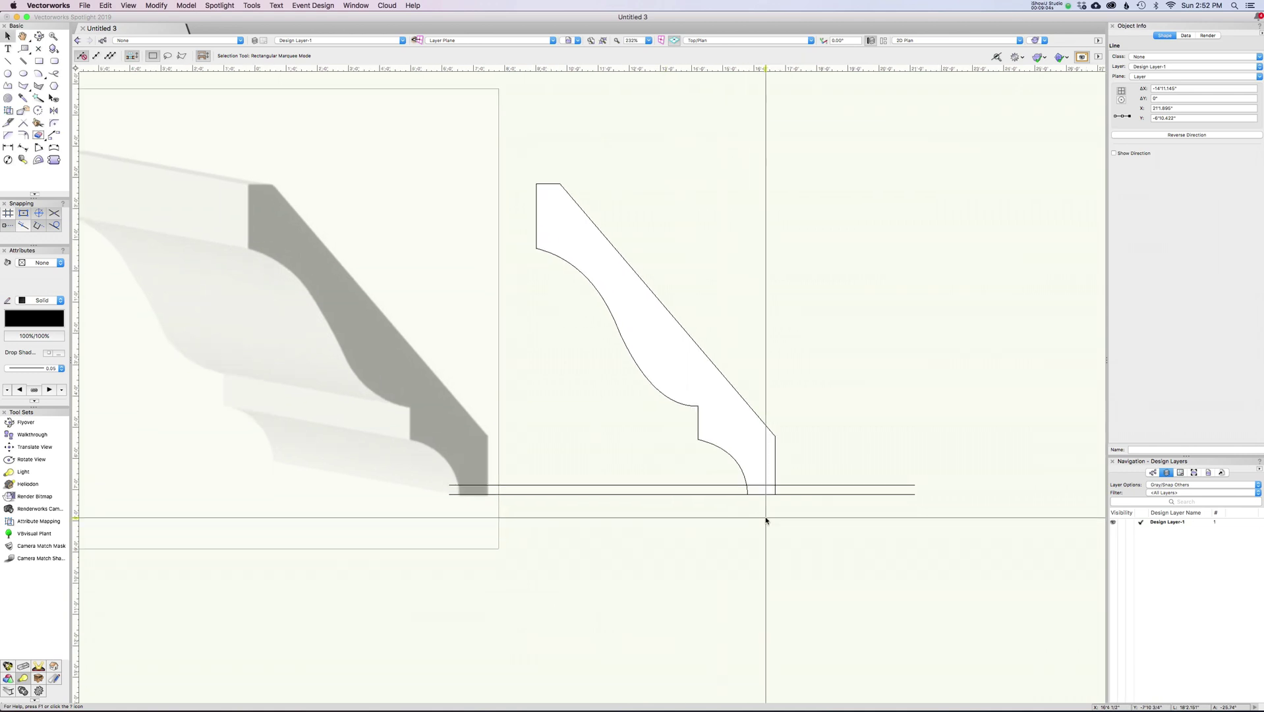
left_click(749, 415)
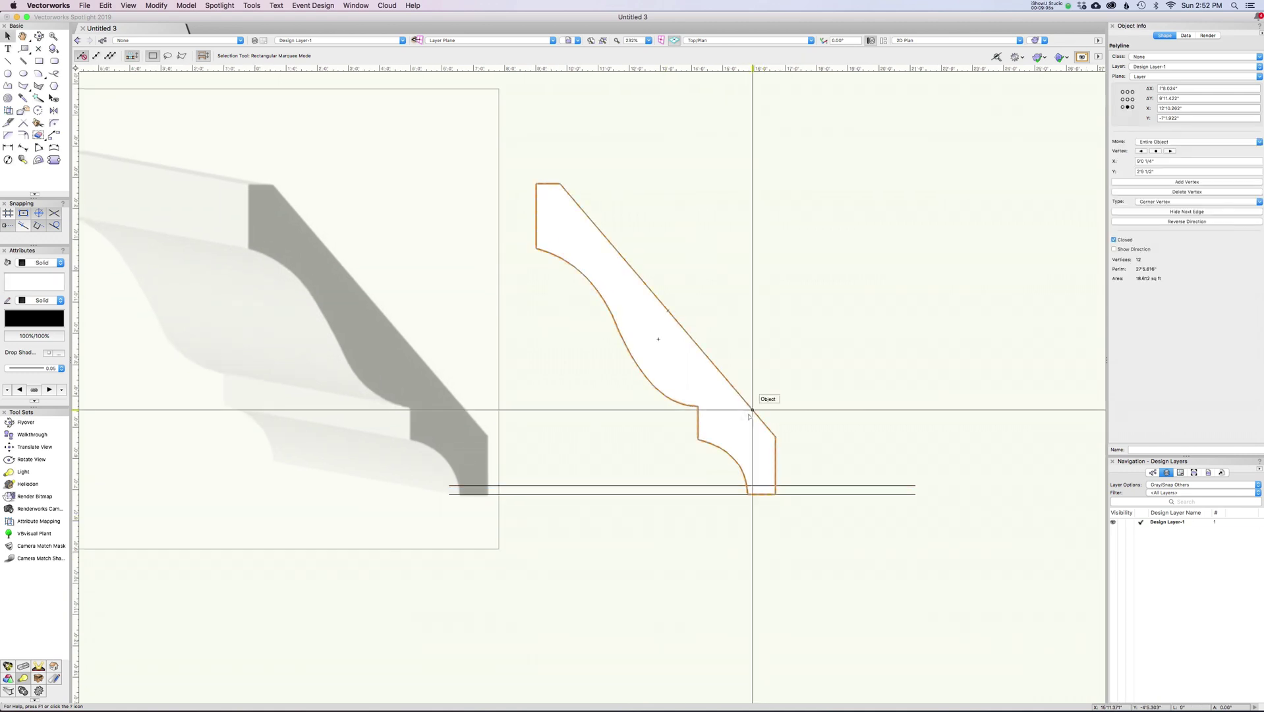
left_click(97, 57)
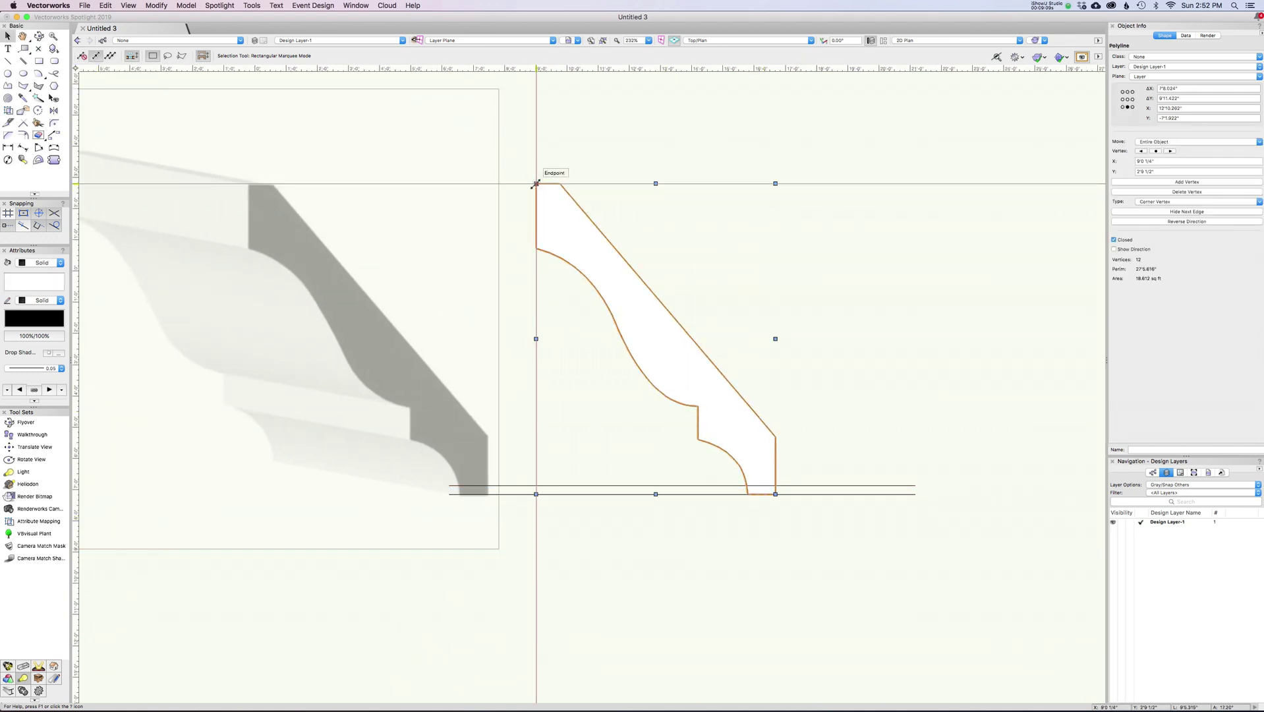
scroll(765, 494, "up", 5)
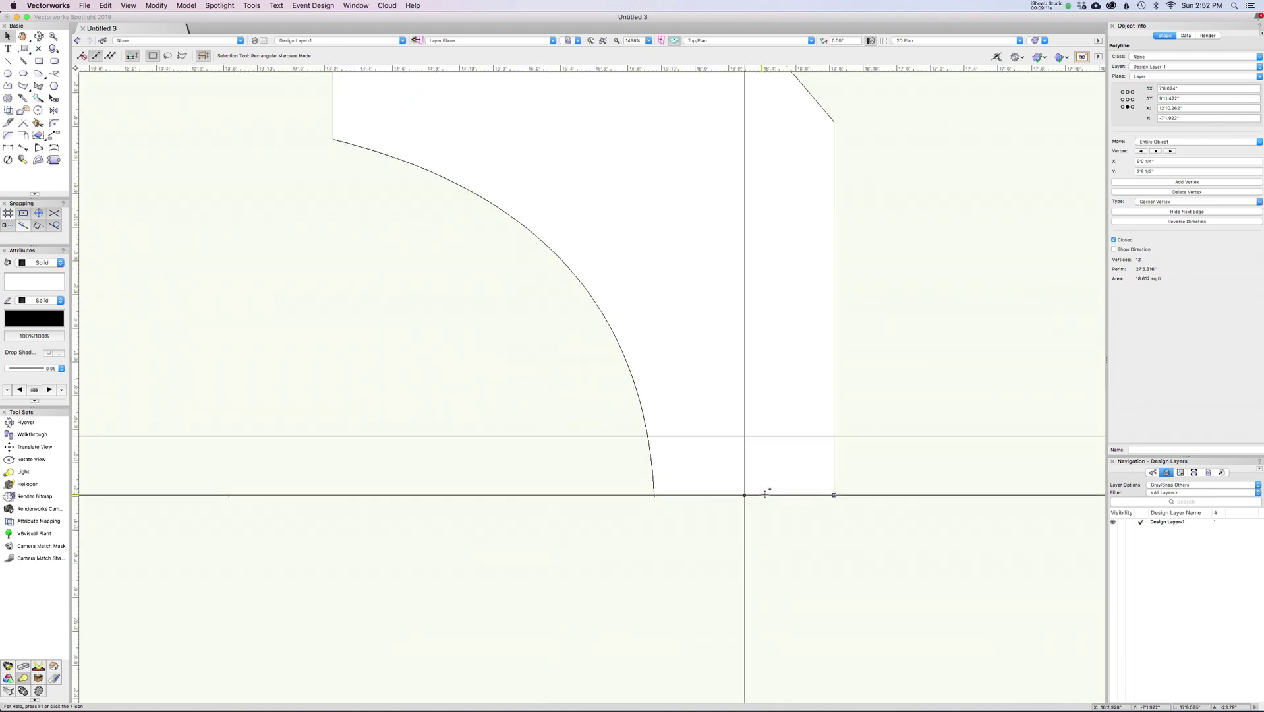
scroll(765, 494, "down", 6)
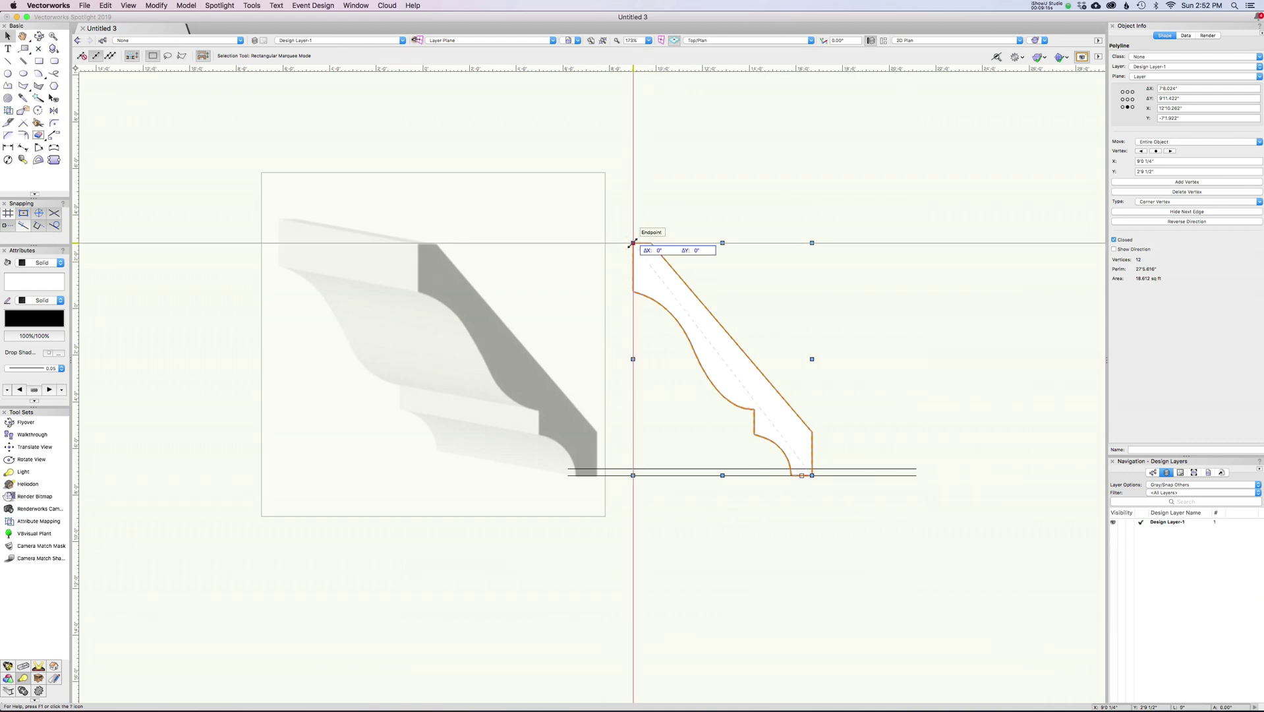
scroll(791, 475, "left", 1)
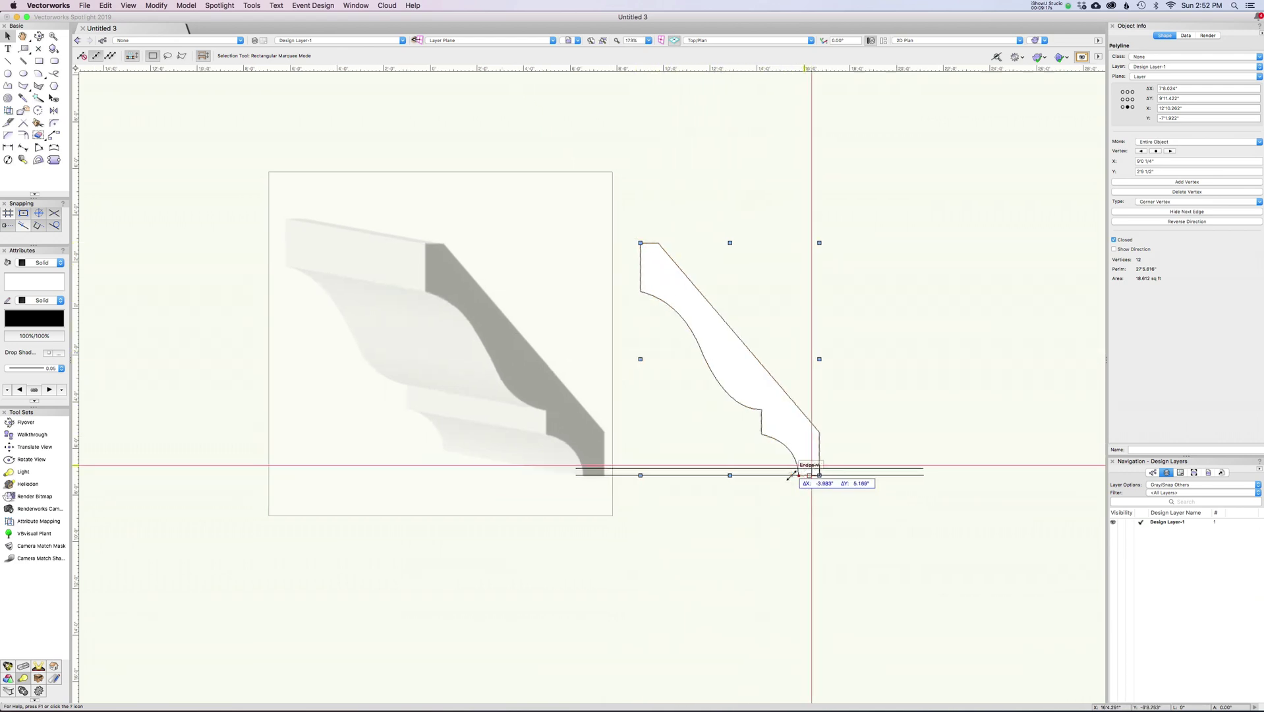
scroll(794, 475, "left", 5)
left_click_drag(884, 483, 931, 466)
scroll(800, 435, "up", 15)
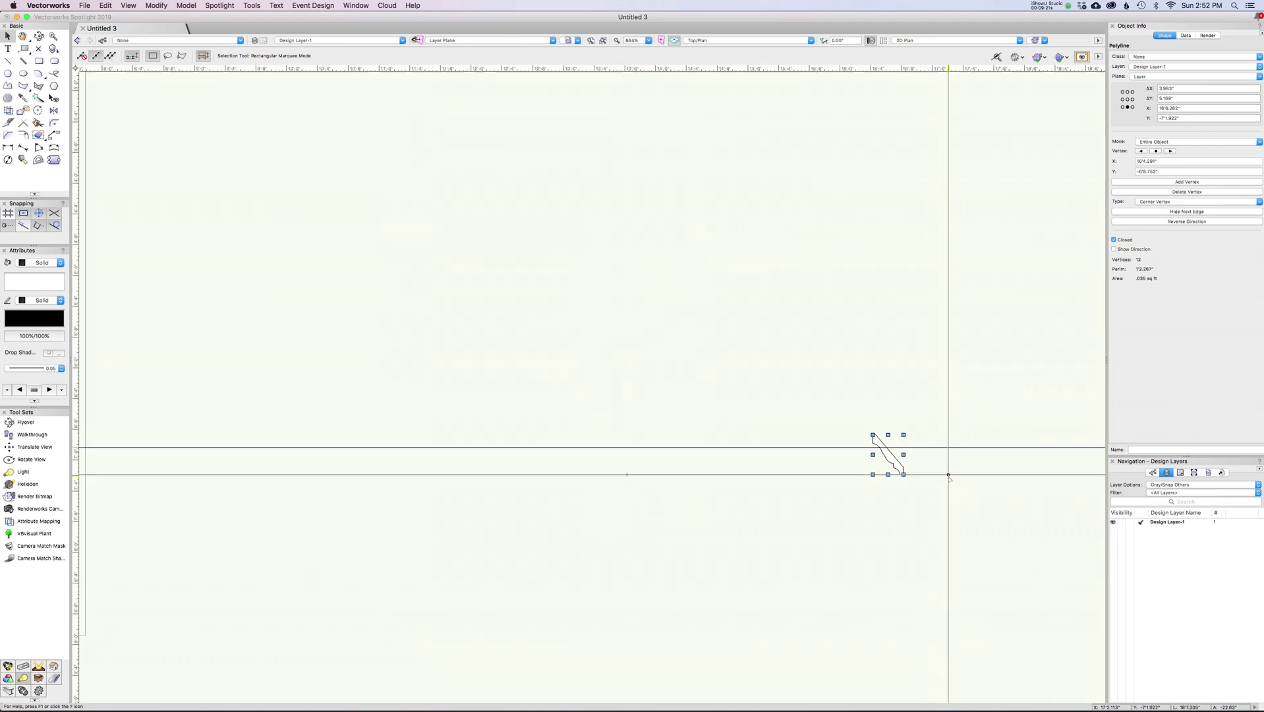
Scale the profile proportionally by its top front corner to meet the upper line, making it 3 1/2" high, and deselect it.
scroll(798, 435, "right", 5)
scroll(728, 378, "down", 2)
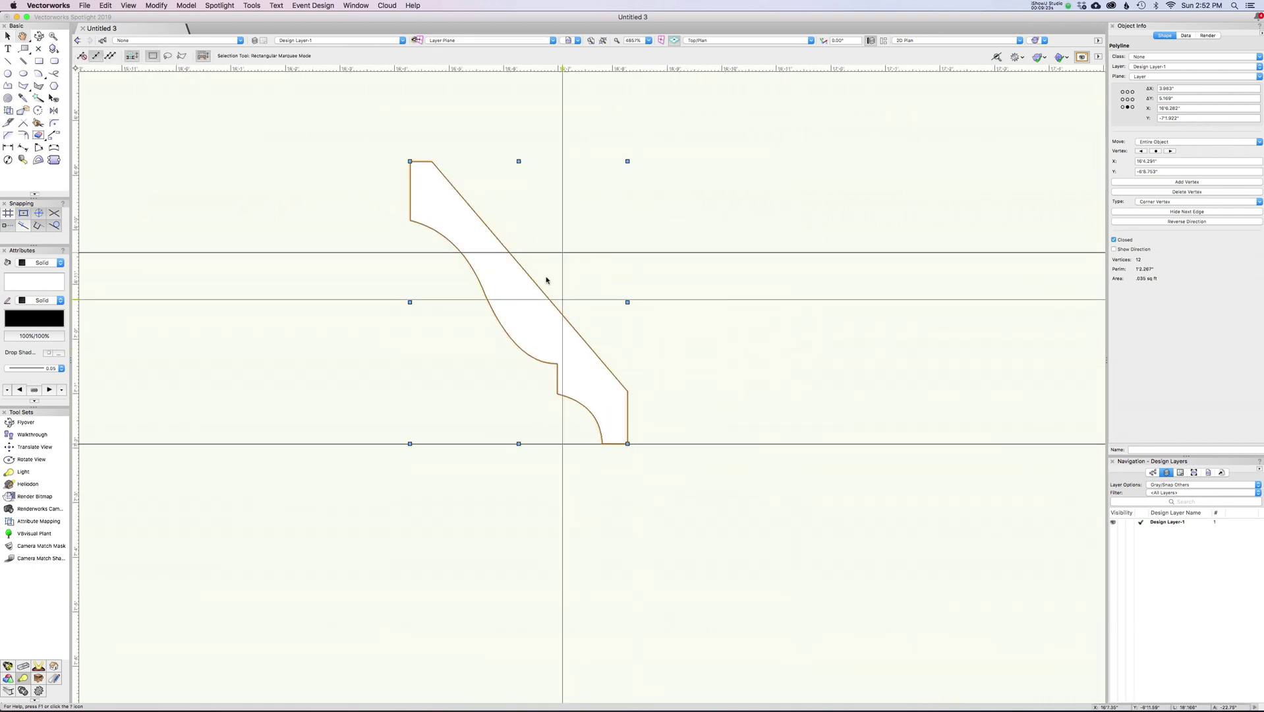
left_click_drag(409, 162, 481, 252)
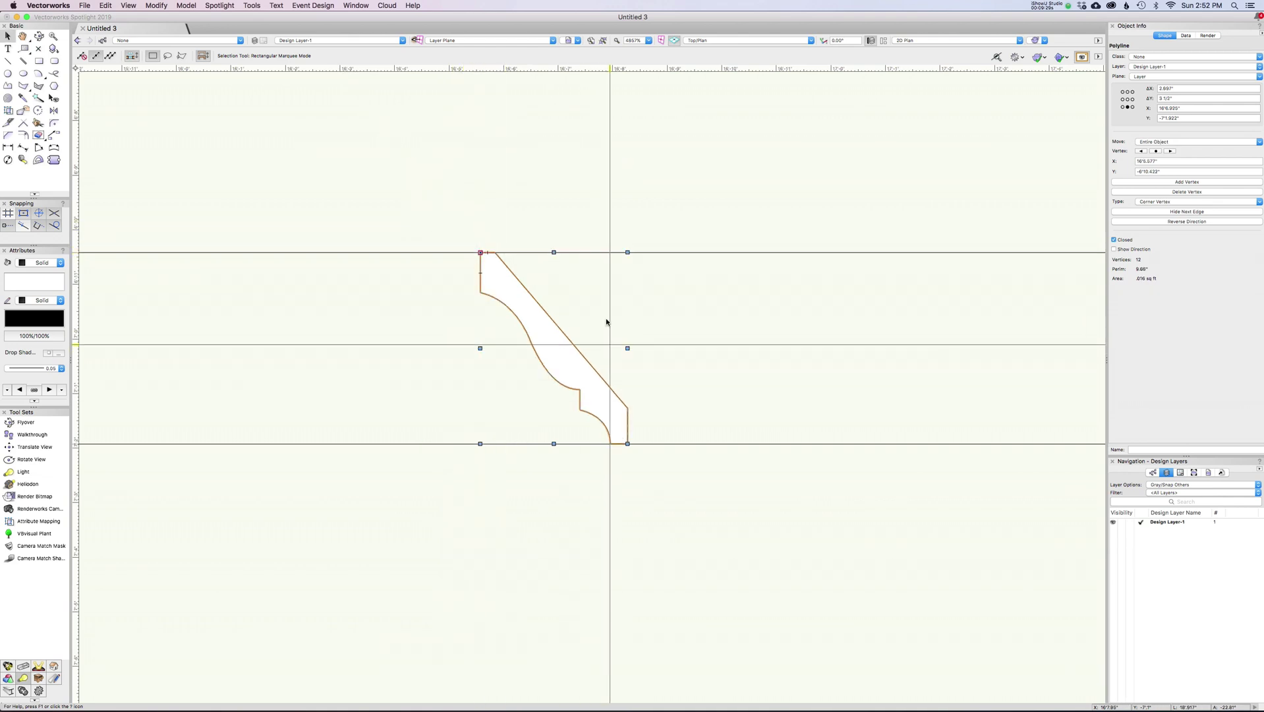
scroll(564, 468, "up", 3)
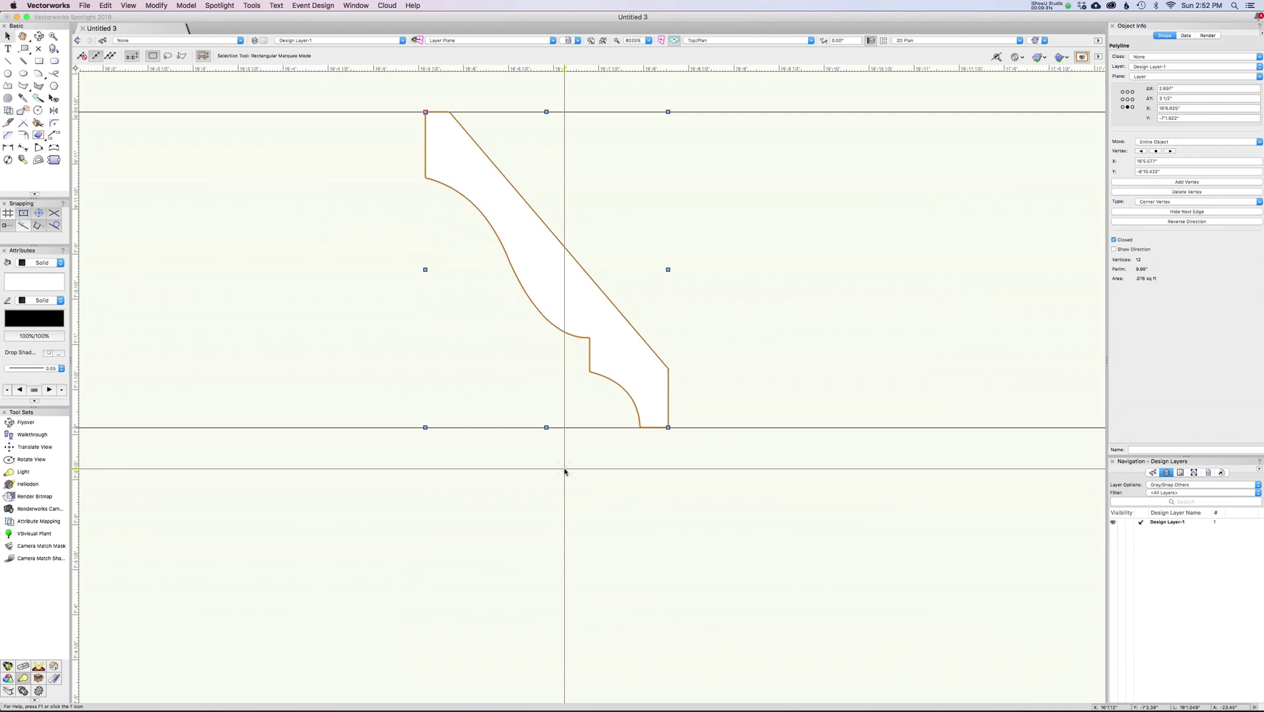
left_click(615, 423)
Move the PDF molding image away from the two horizontal lines, to the left and slightly down.
scroll(611, 425, "down", 10)
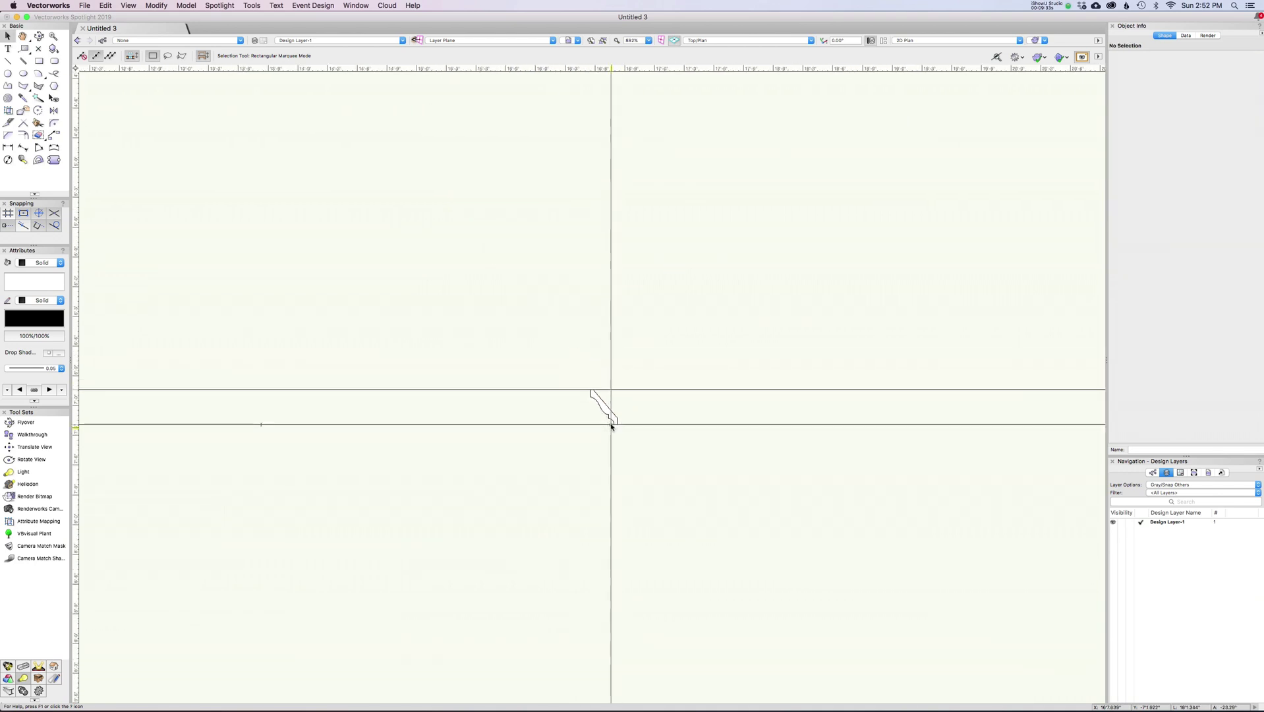
scroll(609, 424, "down", 7)
middle_click_drag(610, 424, 757, 421)
scroll(654, 494, "down", 2)
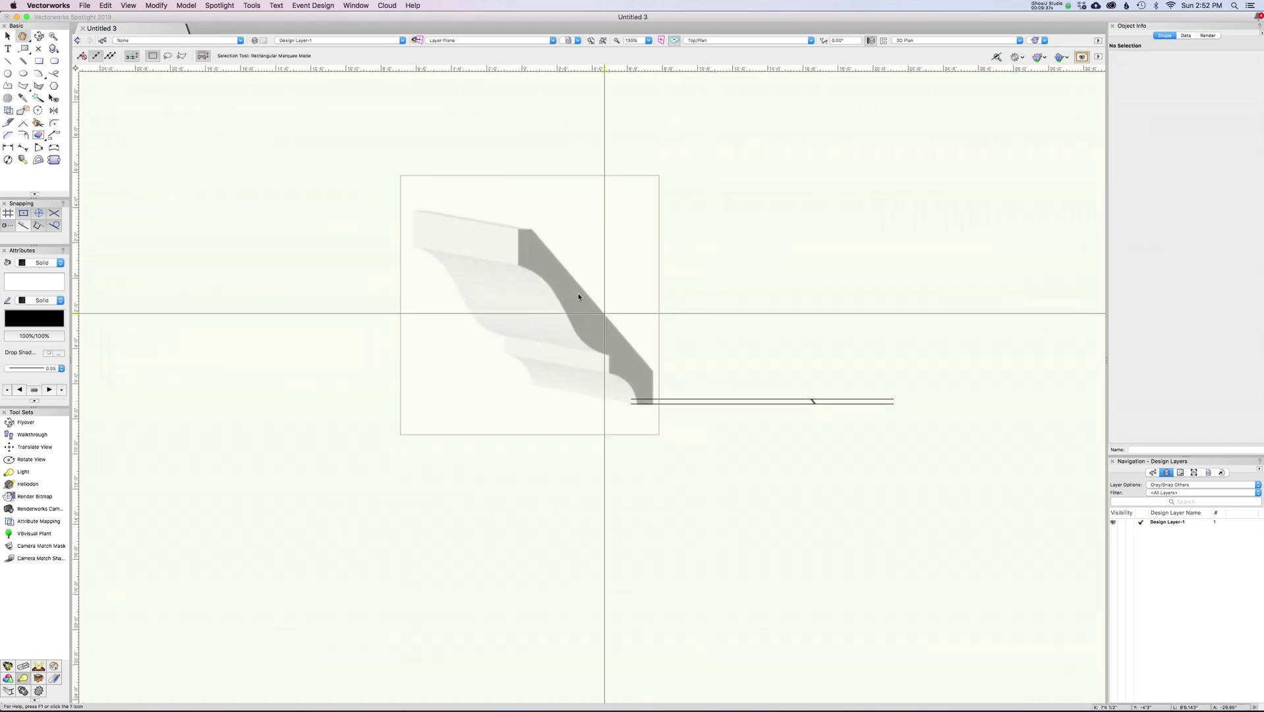
left_click(579, 297)
left_click_drag(579, 296, 441, 341)
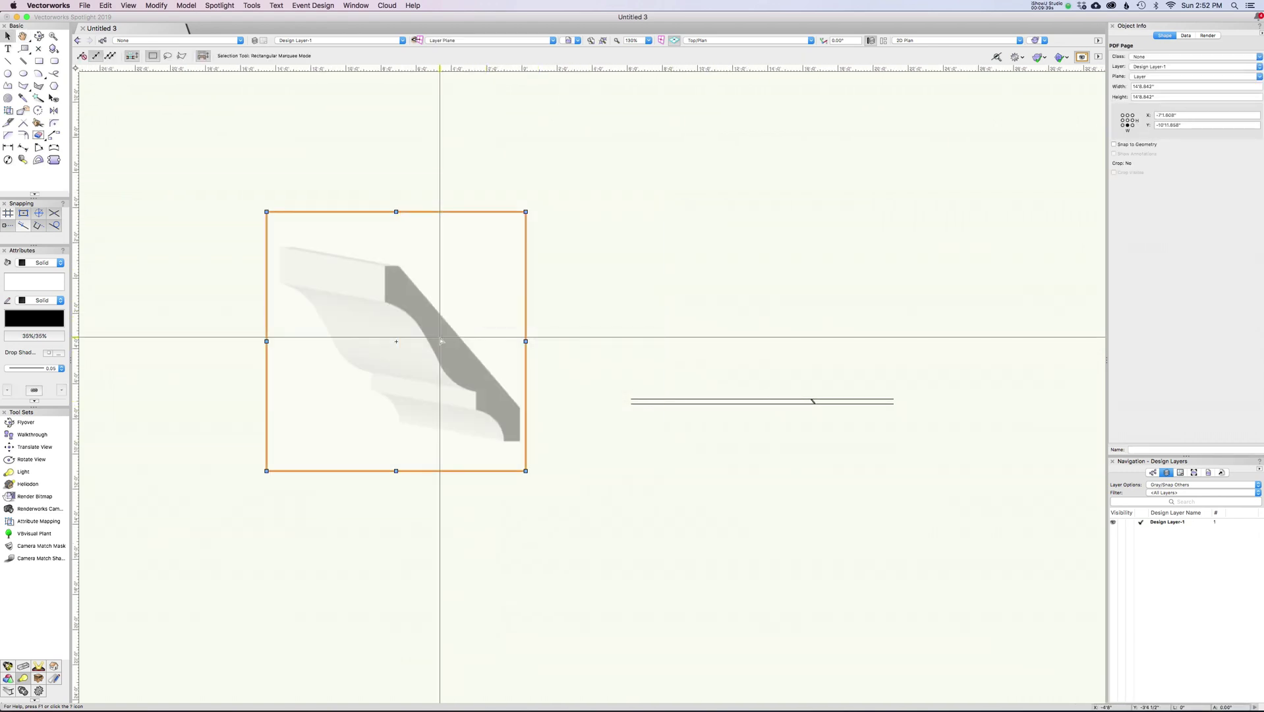
Scale the PDF image symmetrically by distance, picking the molding's bottom-to-top height as the current distance and 3 1/2" as the new distance.
left_click(157, 6)
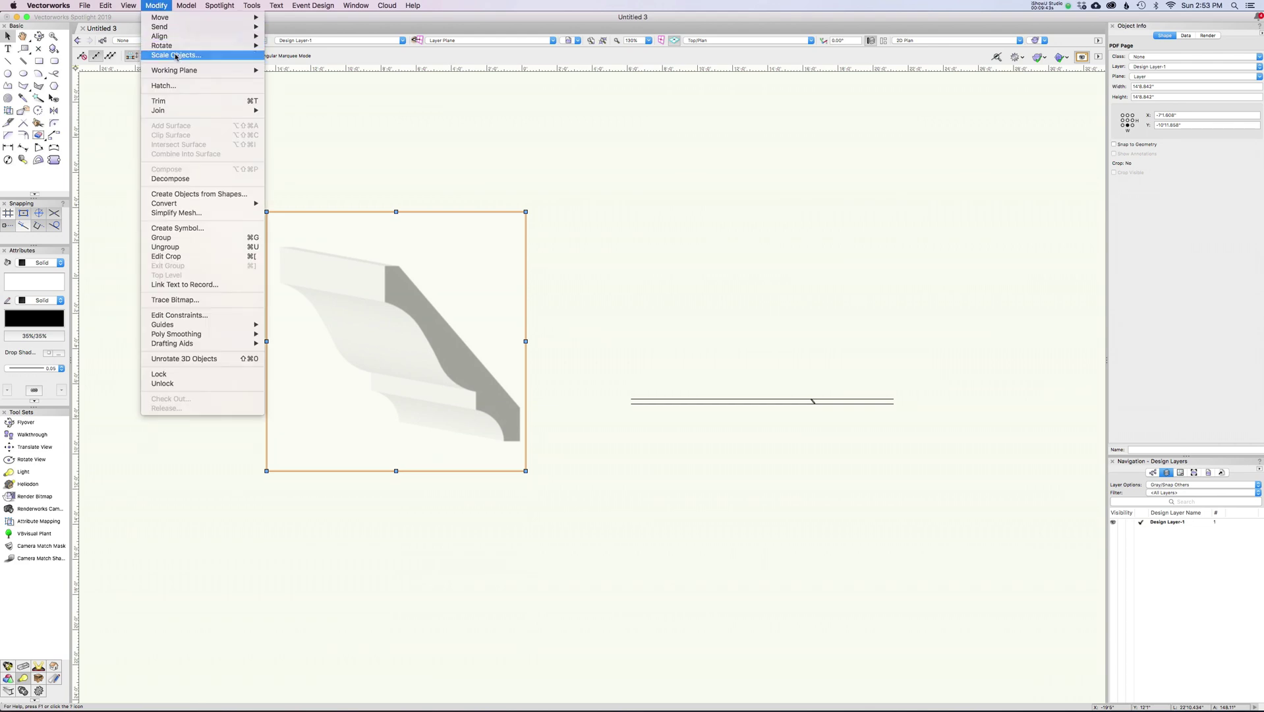
left_click(176, 55)
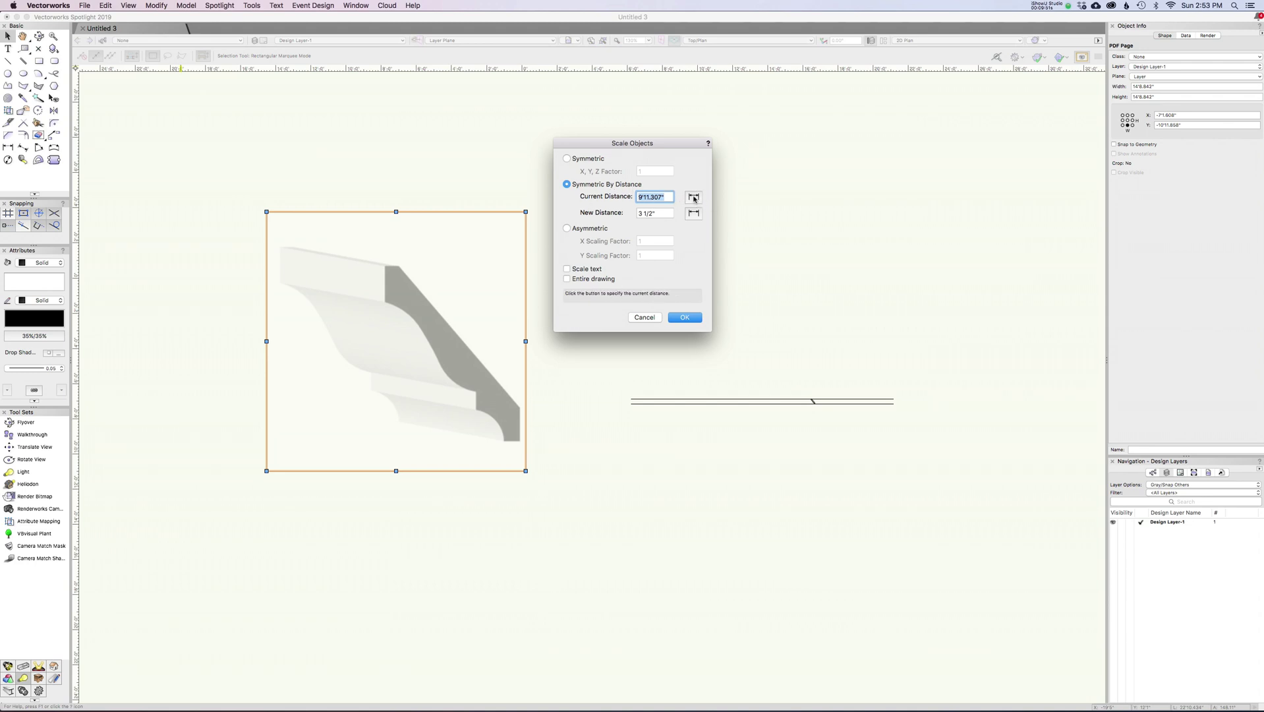
left_click(694, 197)
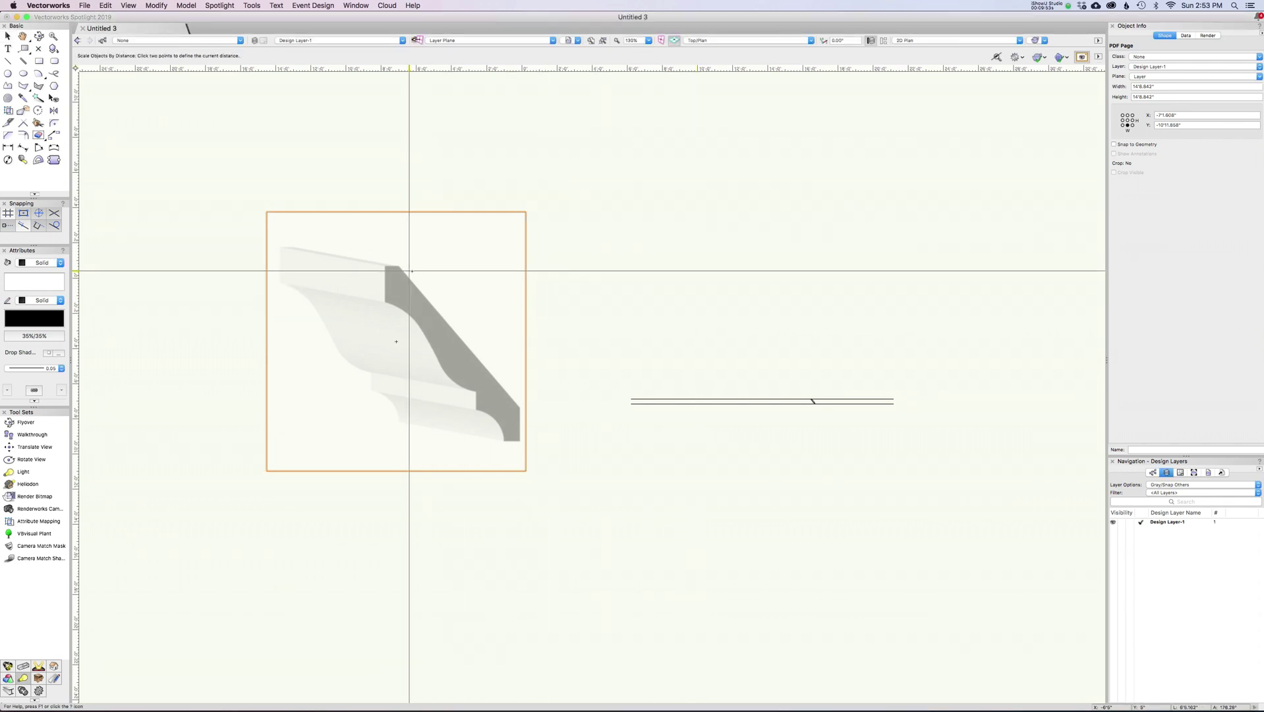
left_click(507, 441)
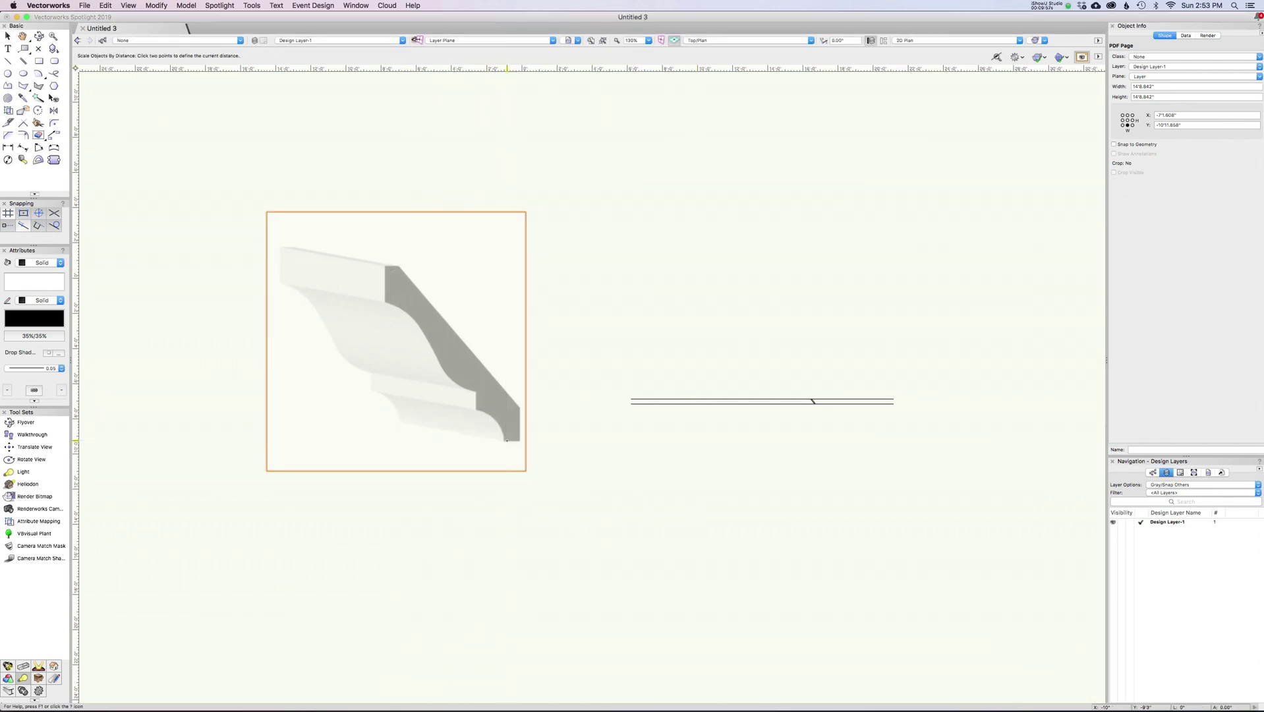
left_click(492, 266)
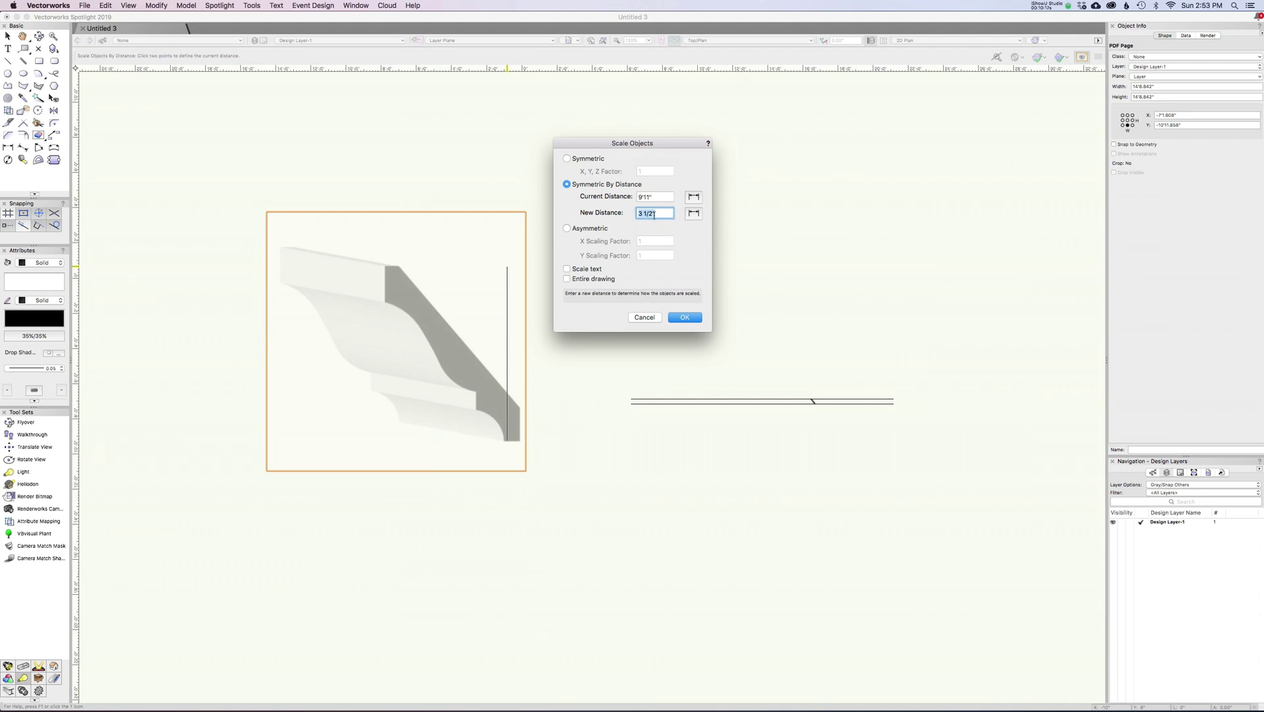
left_click(685, 317)
Start a polyline at the top front corner of the scaled PDF molding, tracing the front edge and the upper half of the S-curve.
scroll(395, 341, "up", 1)
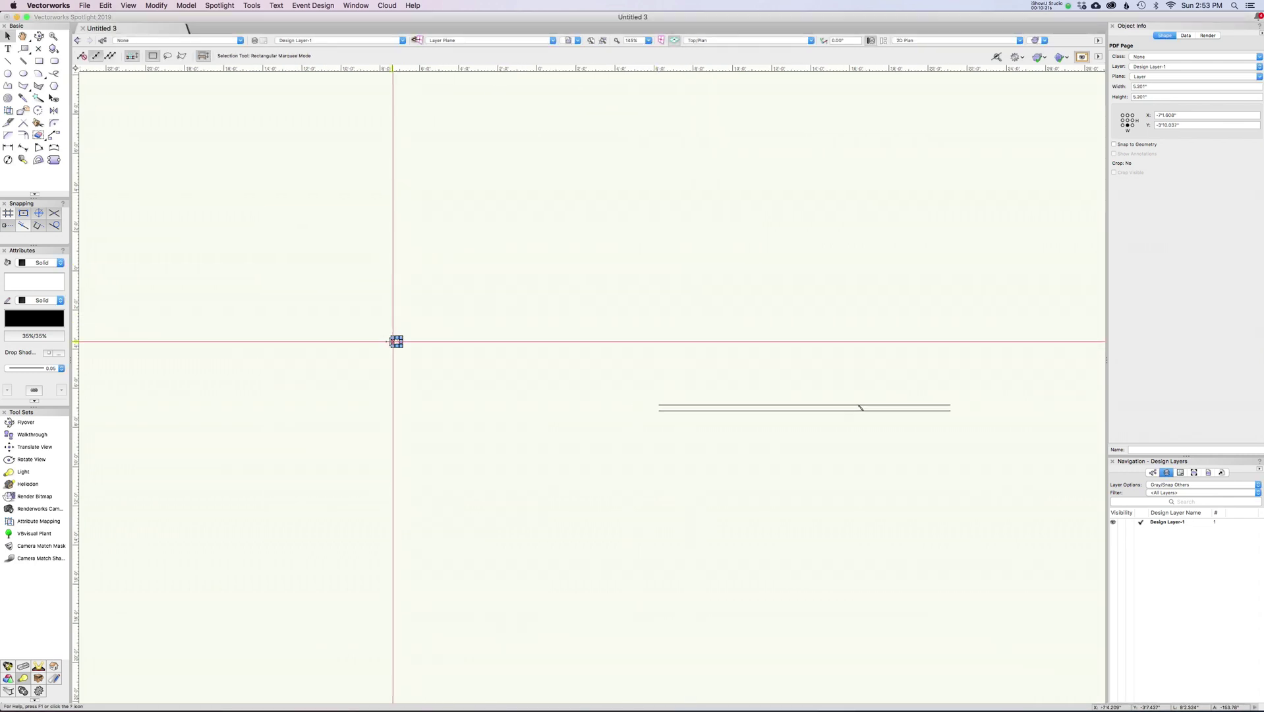
scroll(395, 341, "up", 5)
key("space")
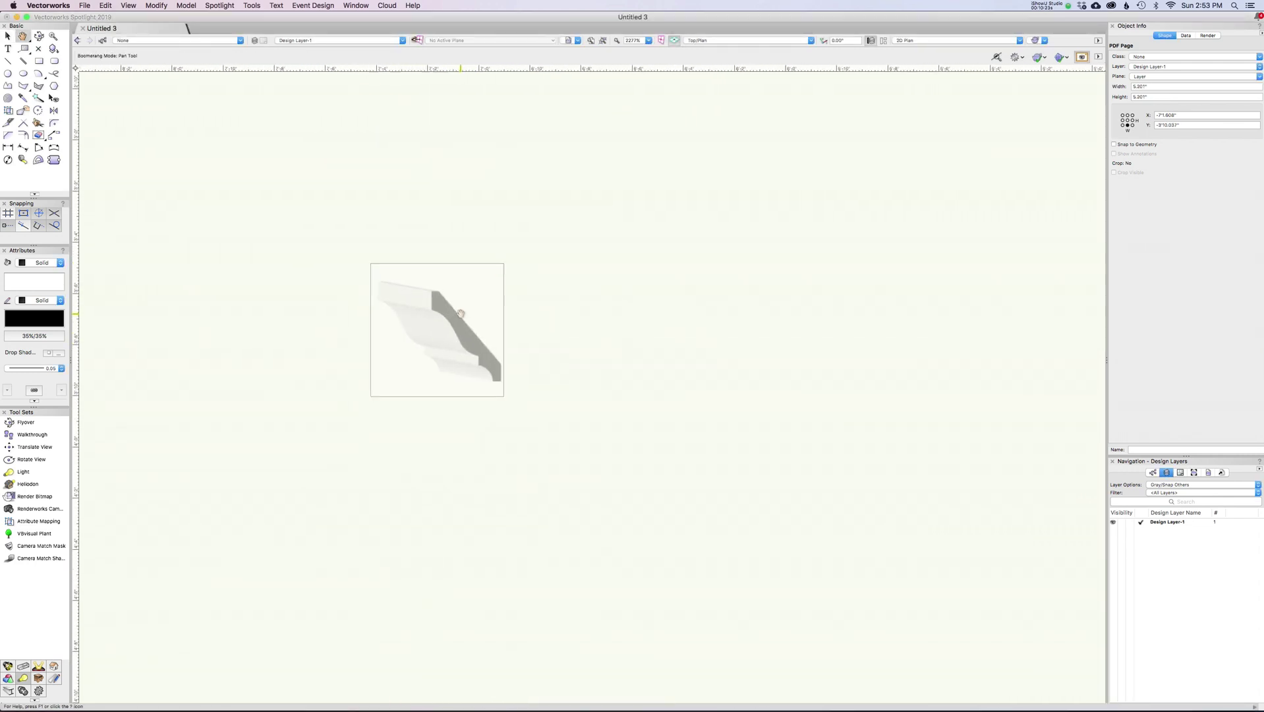
scroll(461, 314, "up", 3)
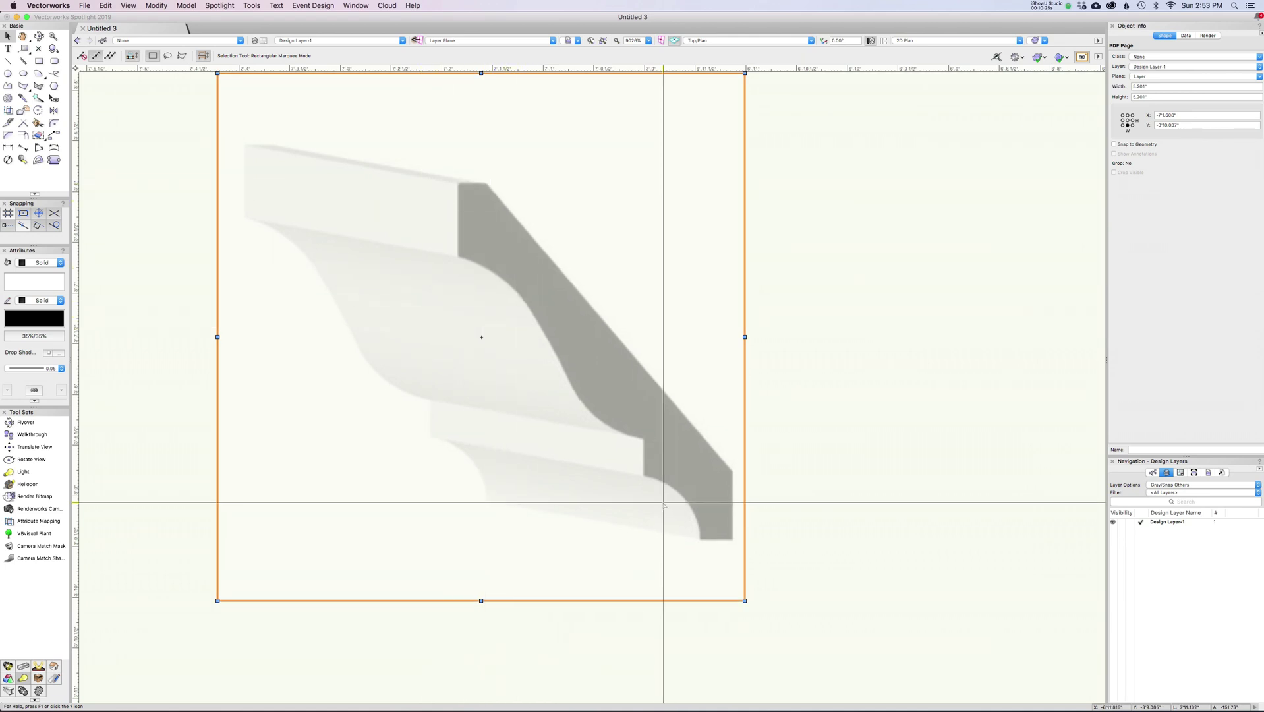
key("p")
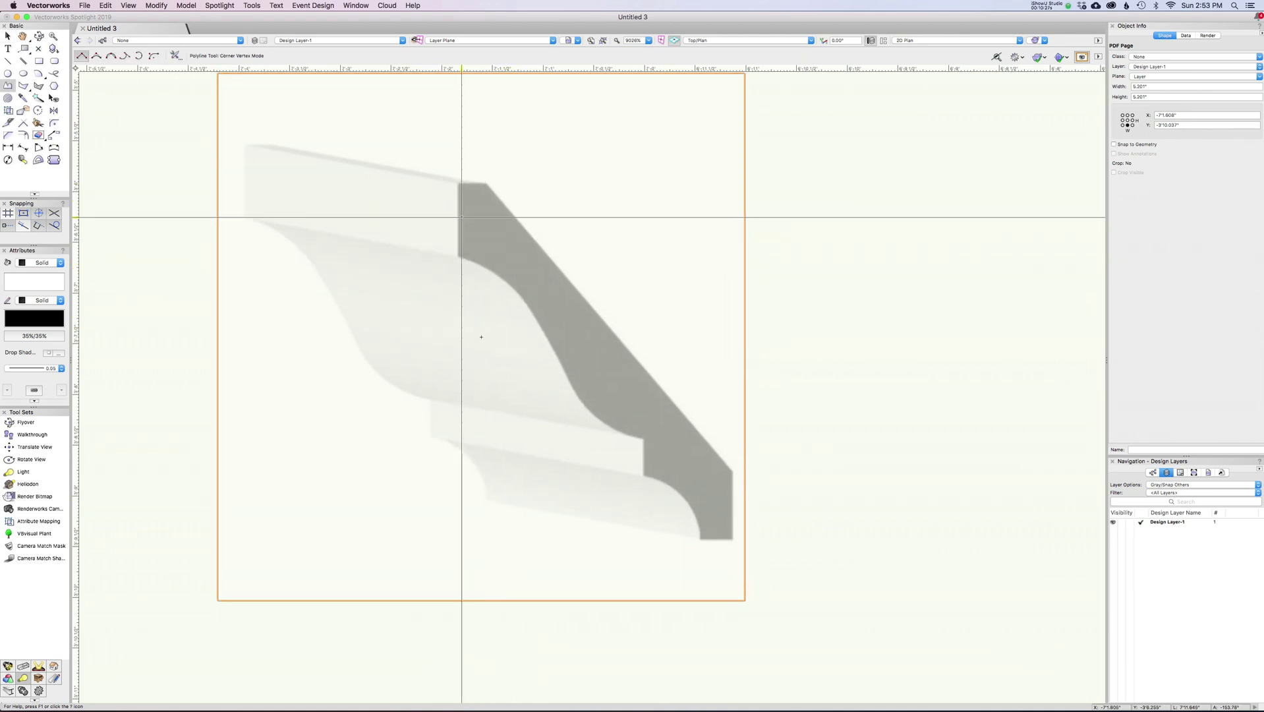
left_click(460, 184)
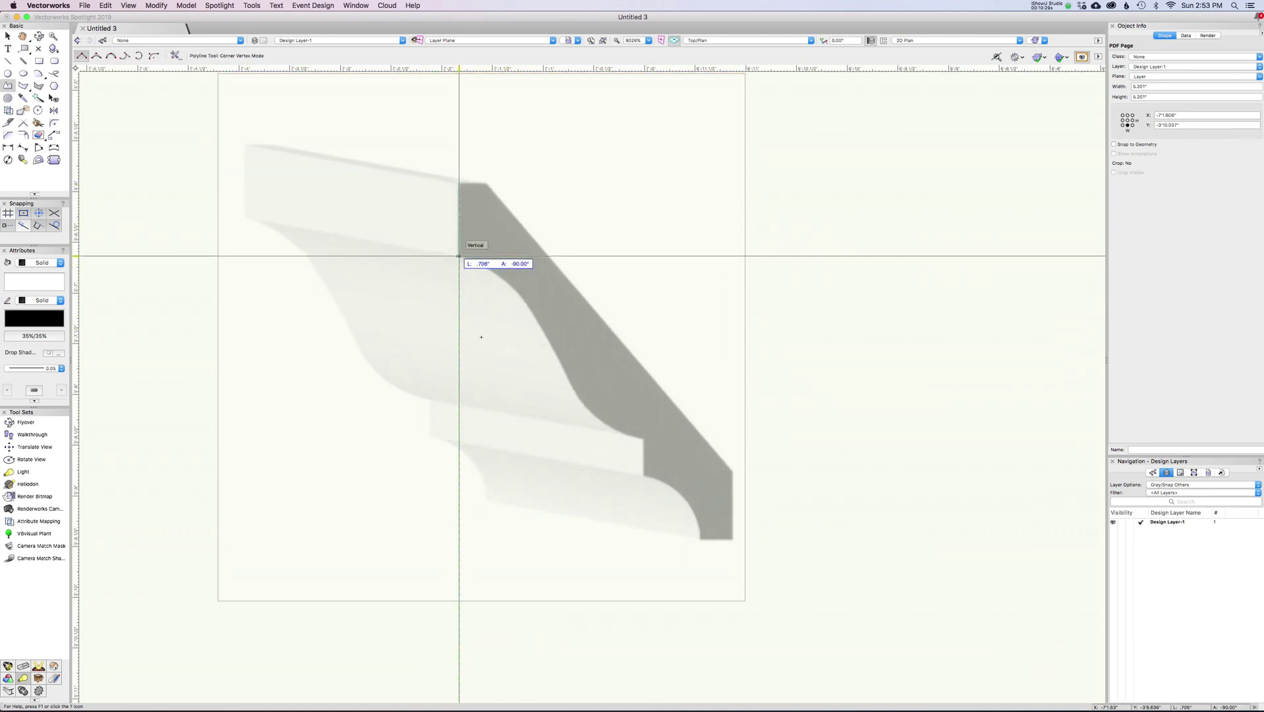
left_click(459, 256)
left_click(501, 276)
left_click(530, 302)
left_click(545, 327)
left_click(556, 354)
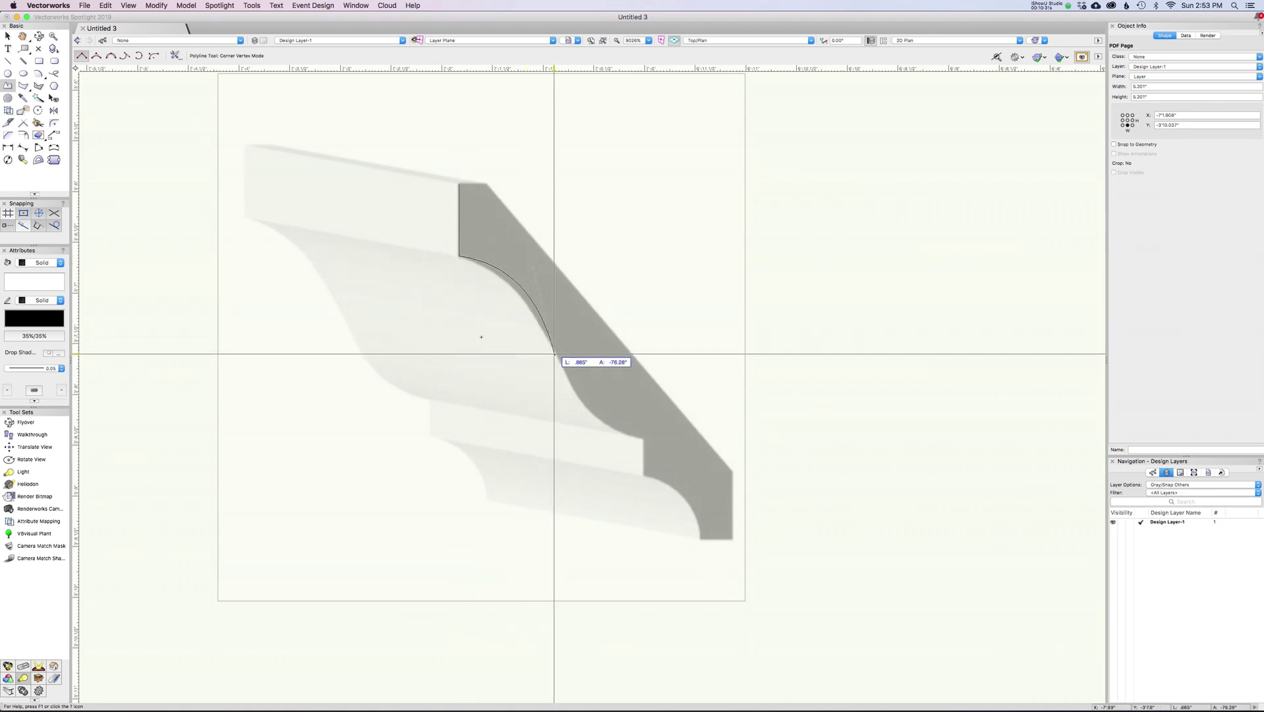
Continue the polyline along the lower half of the S-curve, the short vertical step and the bottom cove.
left_click(576, 399)
left_click(603, 427)
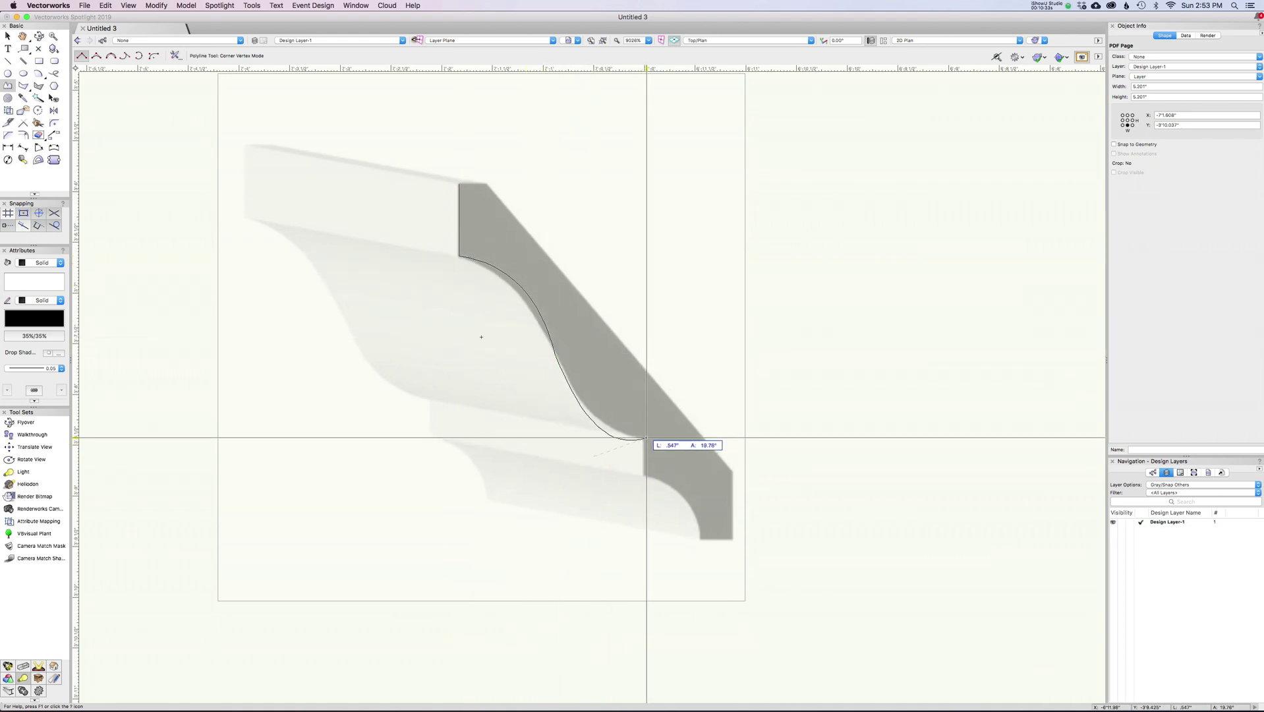
left_click(643, 439)
left_click(644, 474)
left_click(676, 483)
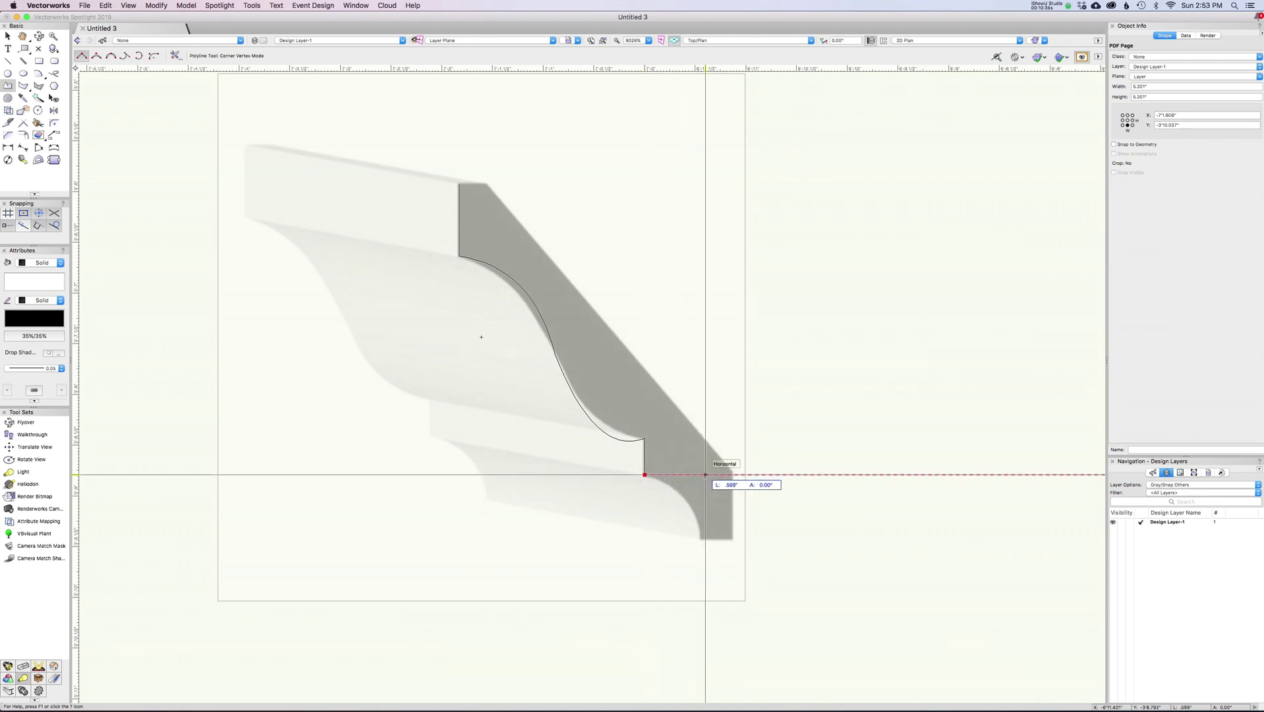
left_click(694, 501)
left_click(703, 524)
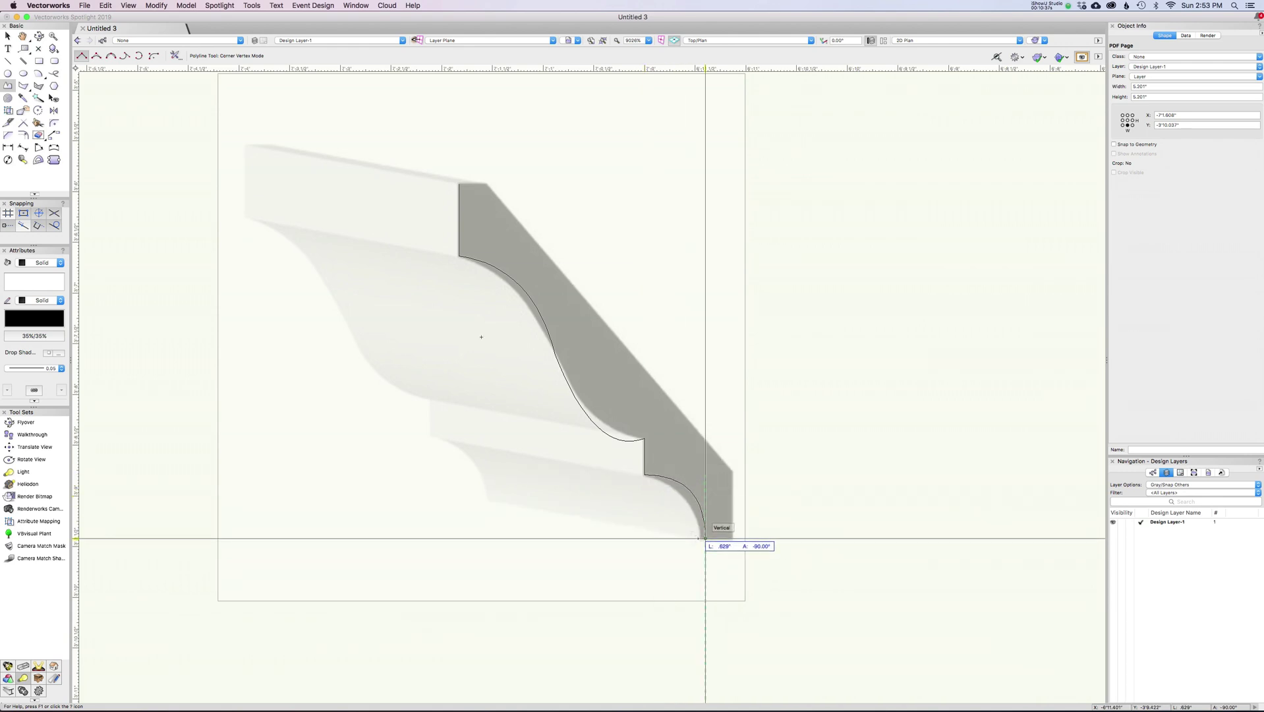
left_click(701, 539)
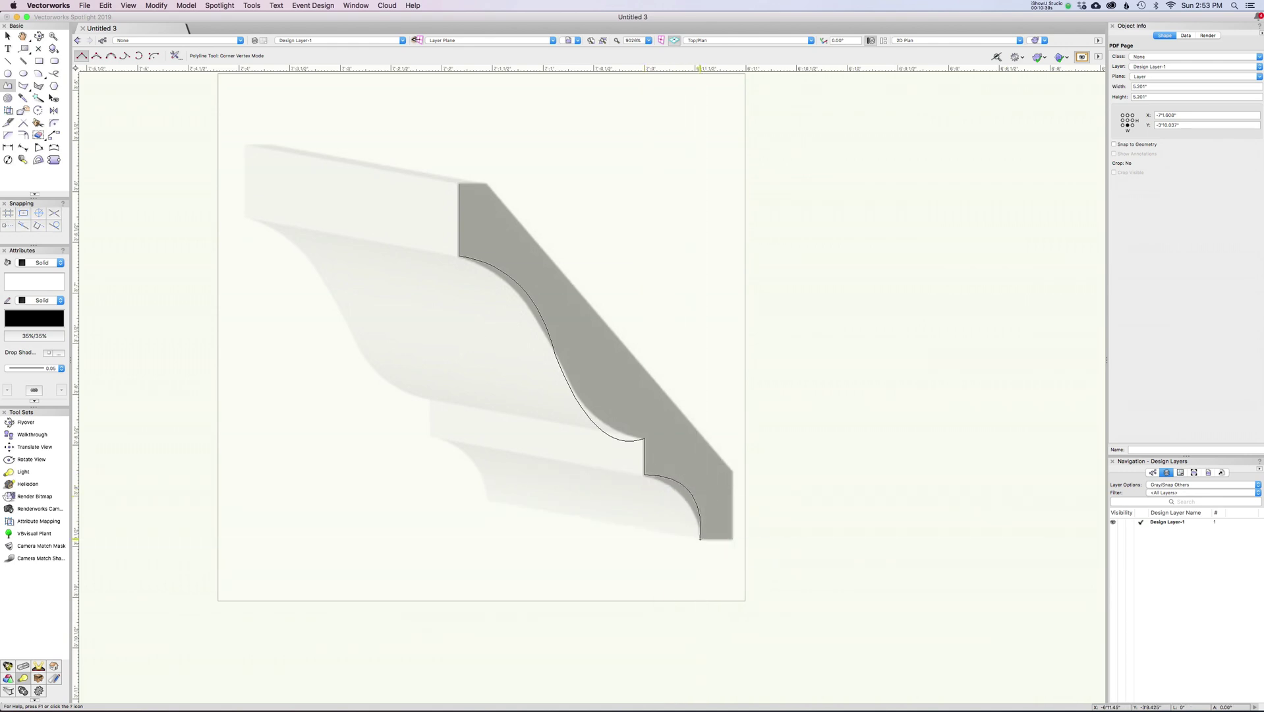
Trace the bottom, back, sloped and short top edges, closing the polyline at its start point.
left_click(733, 538)
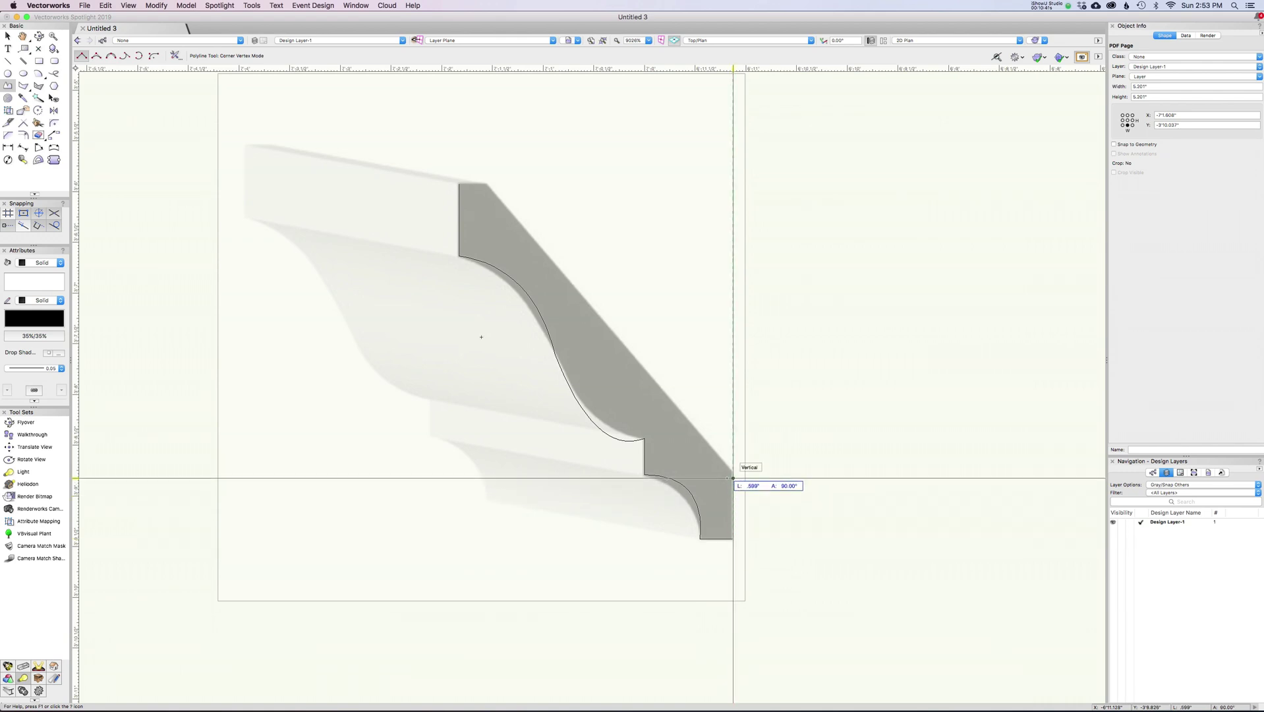
left_click(733, 471)
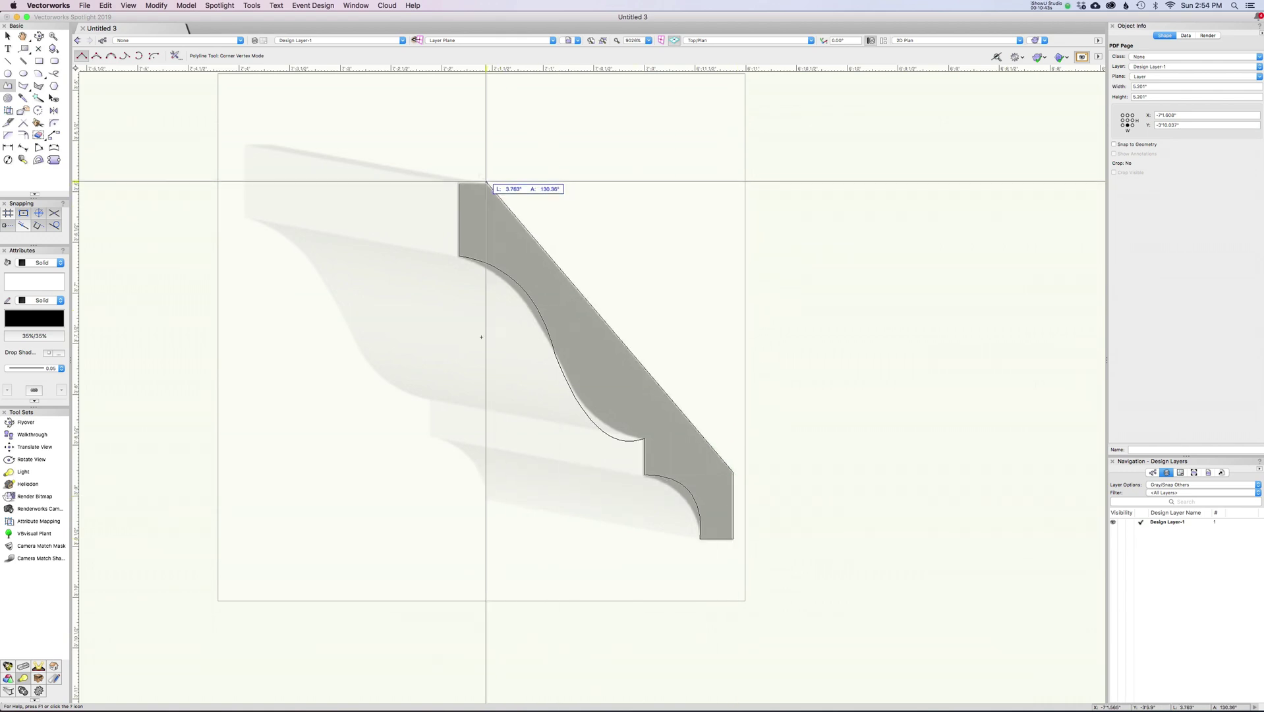
left_click(488, 185)
left_click(459, 185)
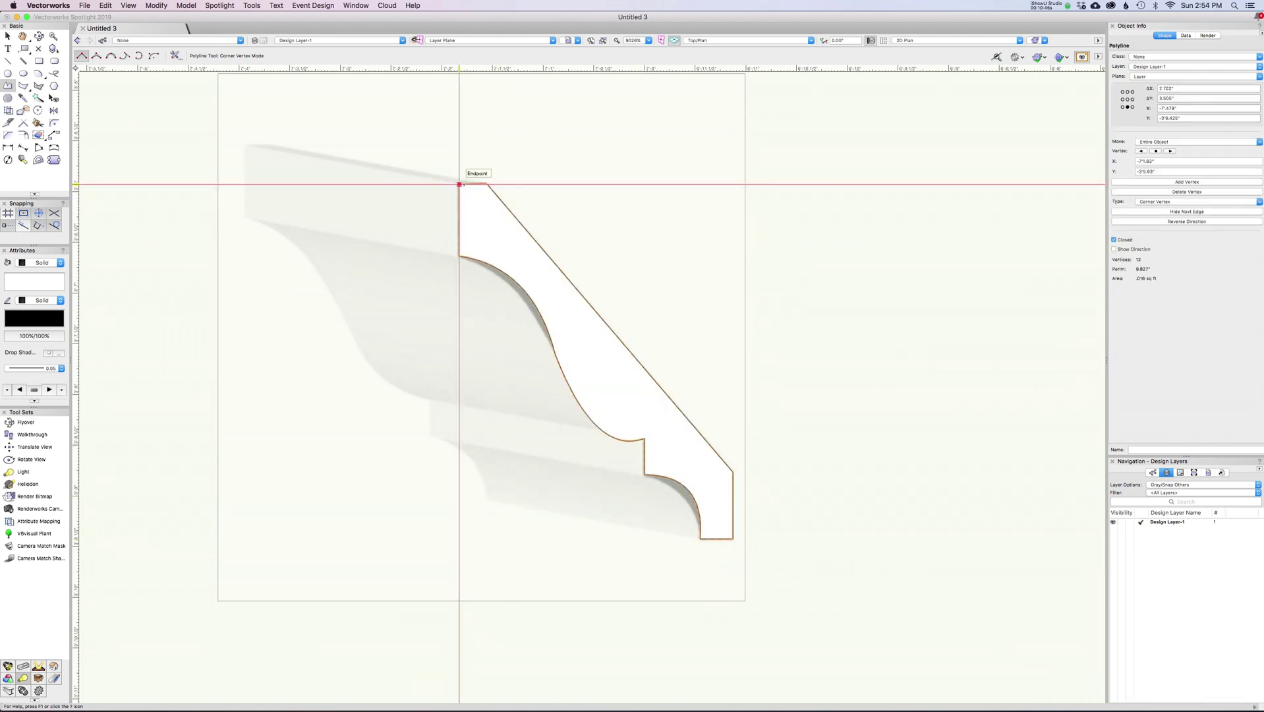
Reshape the polyline's three Bezier control points so both halves of the S-curve and the bottom cove follow the PDF molding.
key("shift+r")
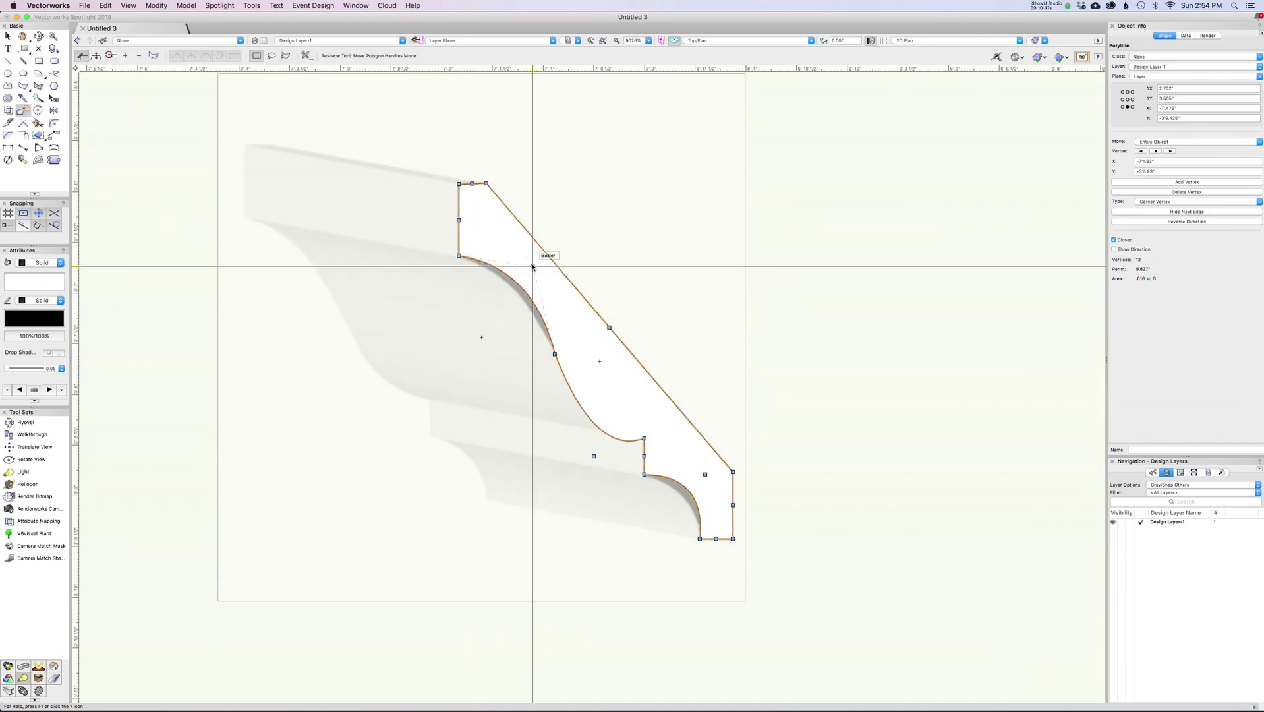
left_click_drag(533, 267, 525, 279)
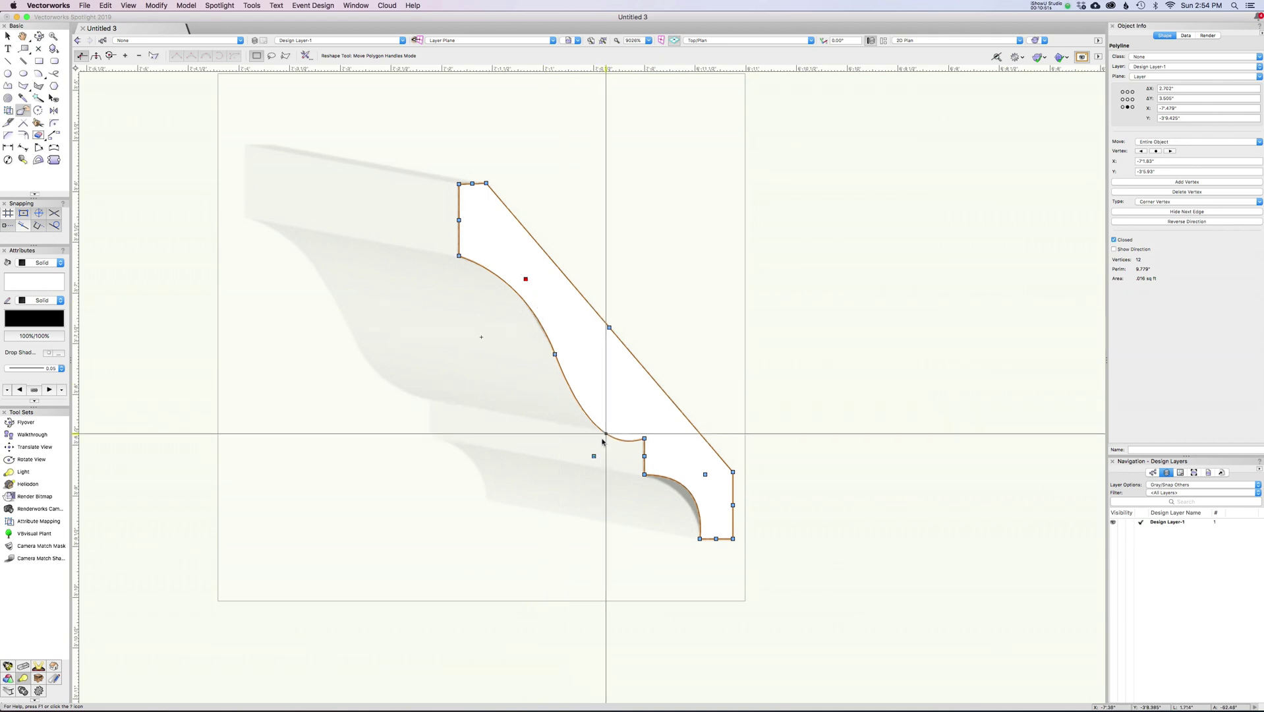
left_click_drag(594, 455, 582, 435)
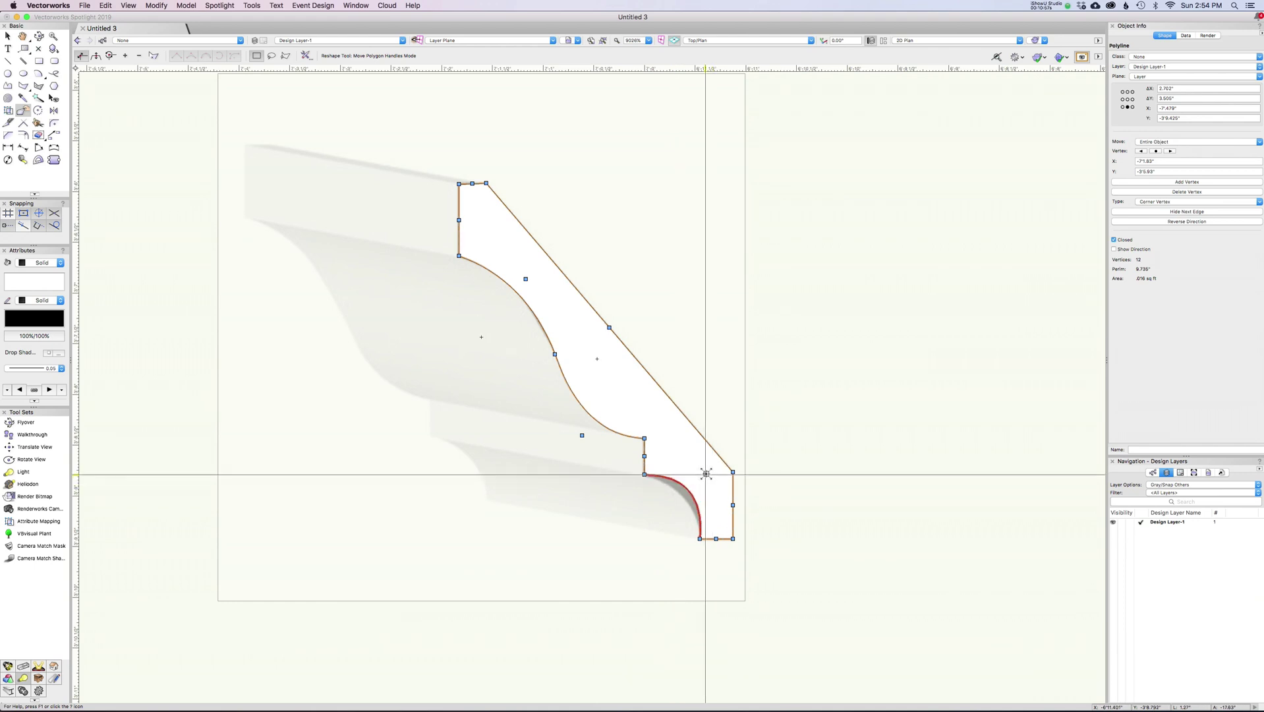
left_click_drag(706, 474, 698, 484)
key("x")
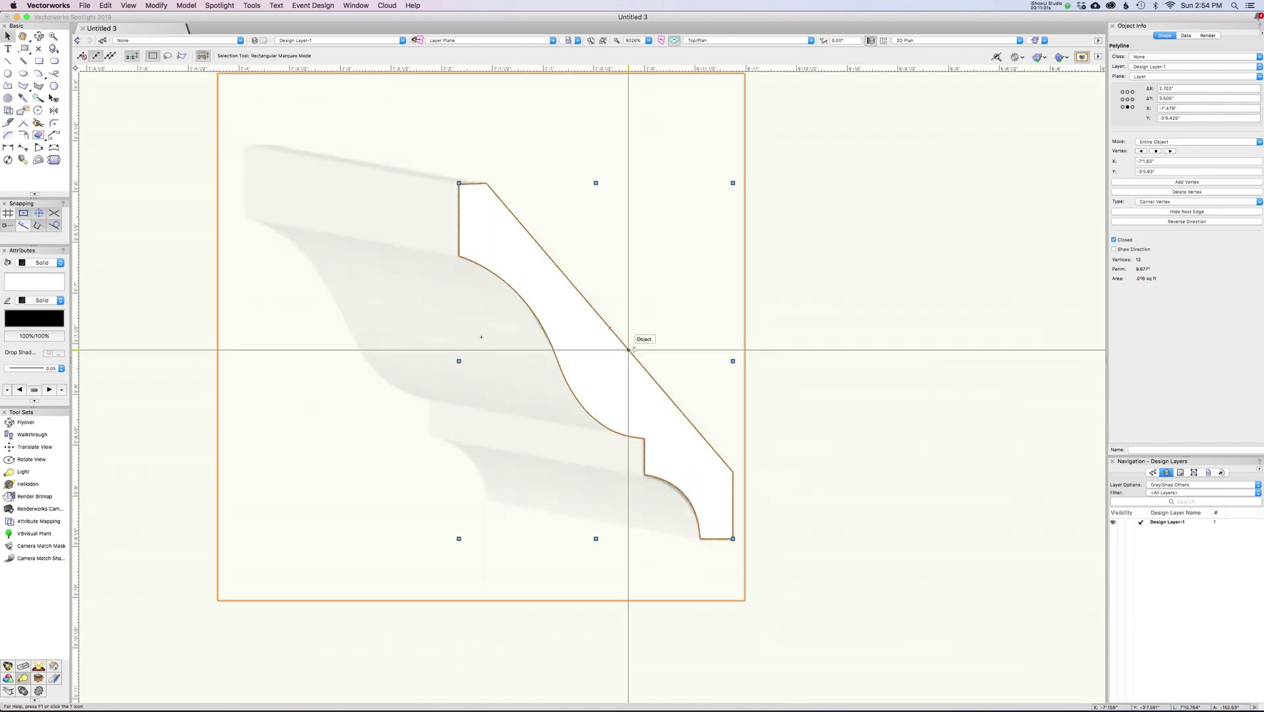
Reshape the profile's top front corner vertex straight up to level with the top back corner, making the short top edge horizontal.
scroll(630, 350, "down", 3)
scroll(540, 262, "up", 5)
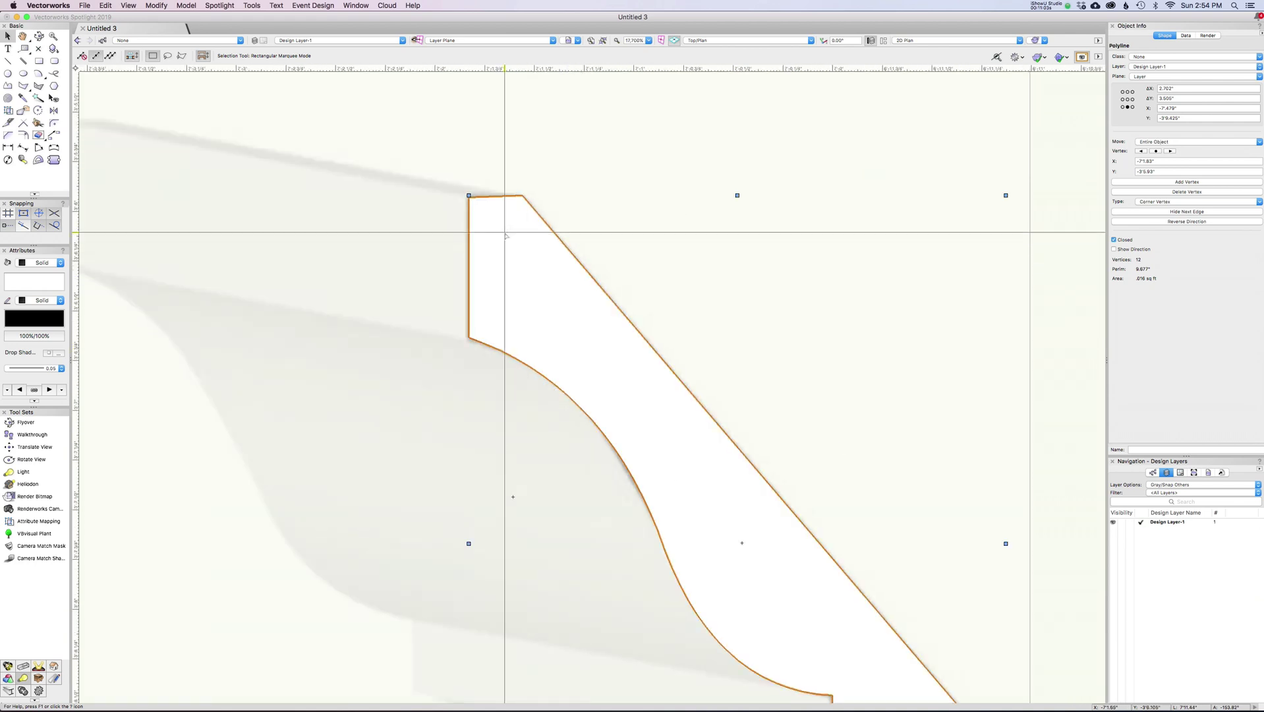
scroll(506, 236, "up", 1)
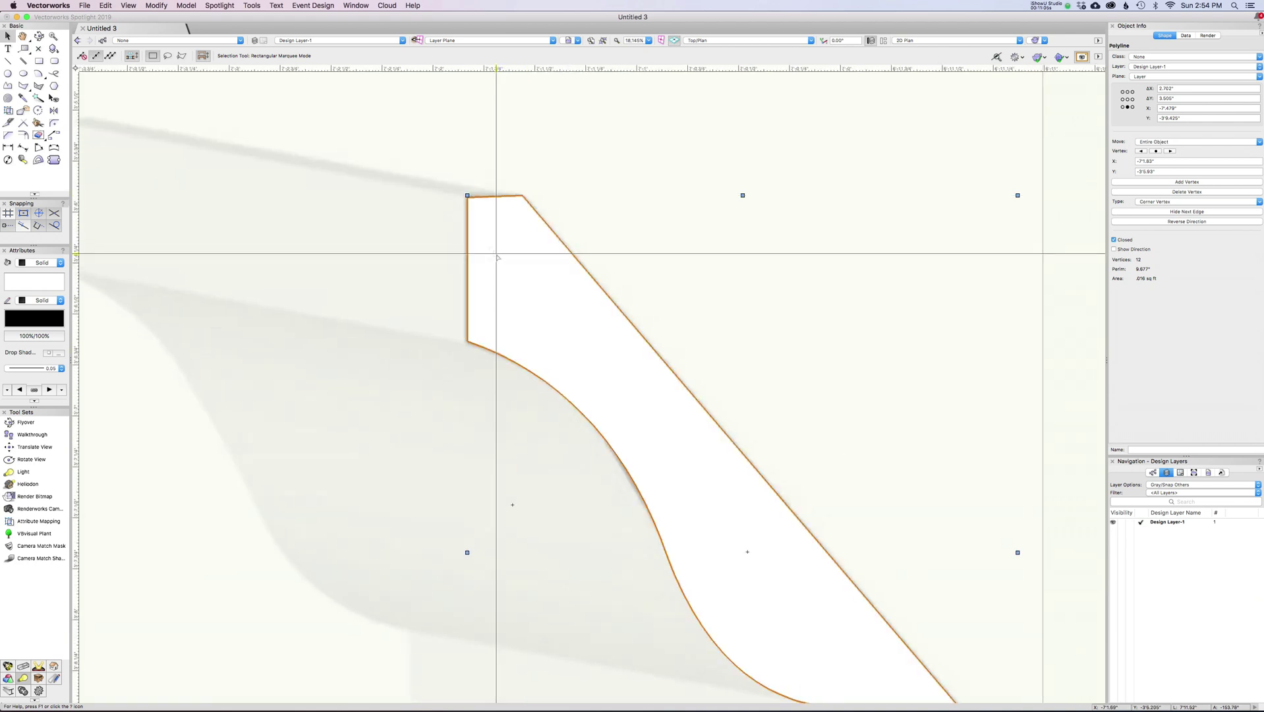
key("shift+r")
scroll(509, 220, "up", 5)
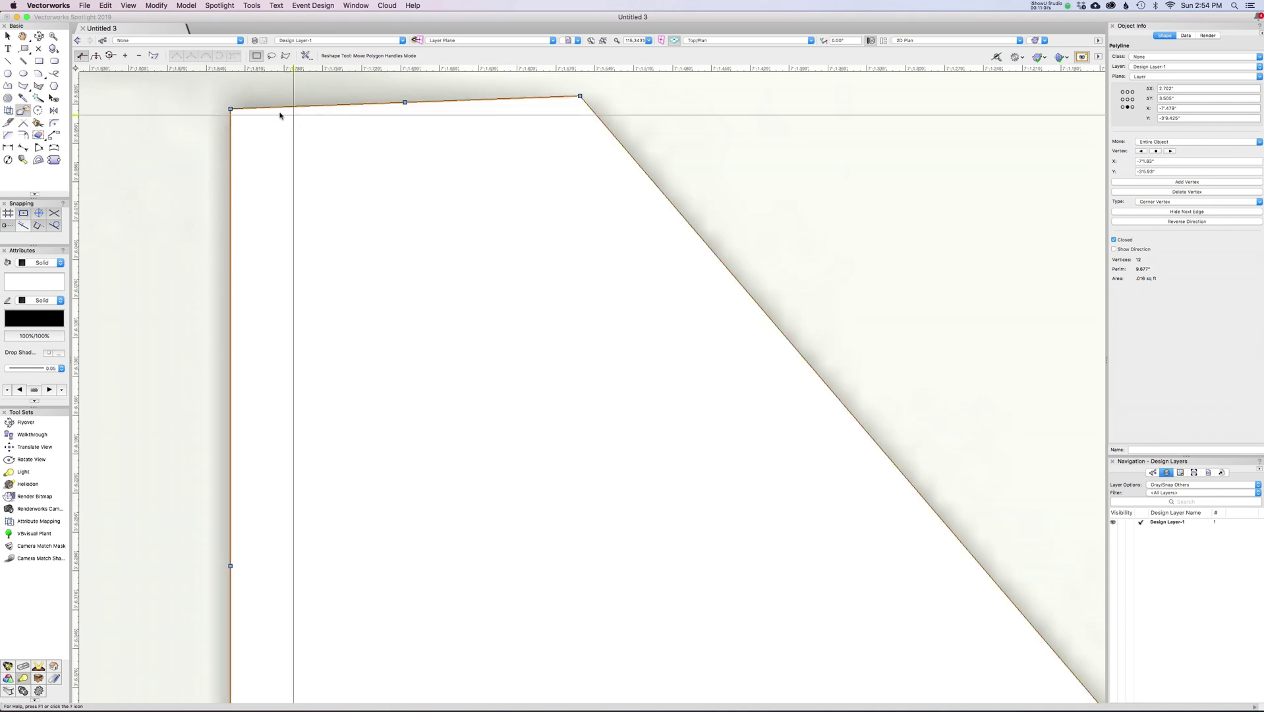
mouse_move(231, 109)
left_mouse_down()
mouse_move(580, 96)
mouse_move(230, 97)
left_mouse_up()
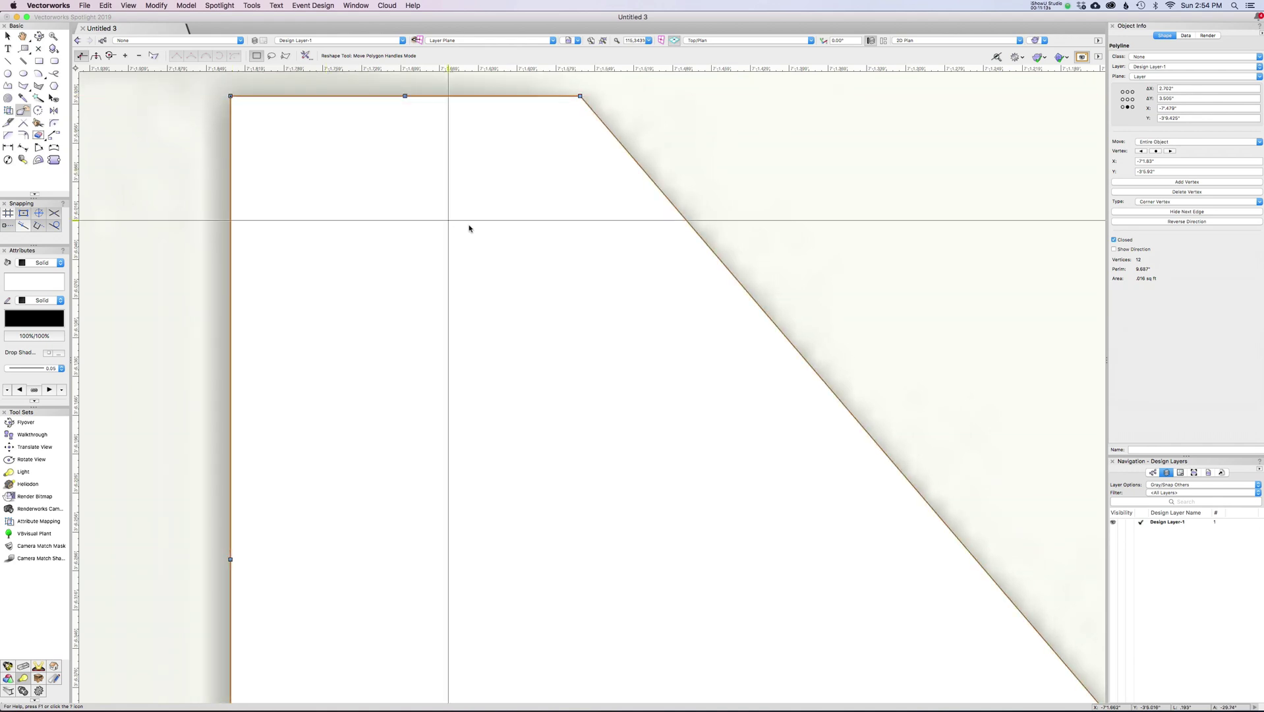
Move the finished molding profile horizontally off the PDF image to the empty area on its right.
scroll(493, 237, "down", 3)
scroll(493, 237, "down", 3)
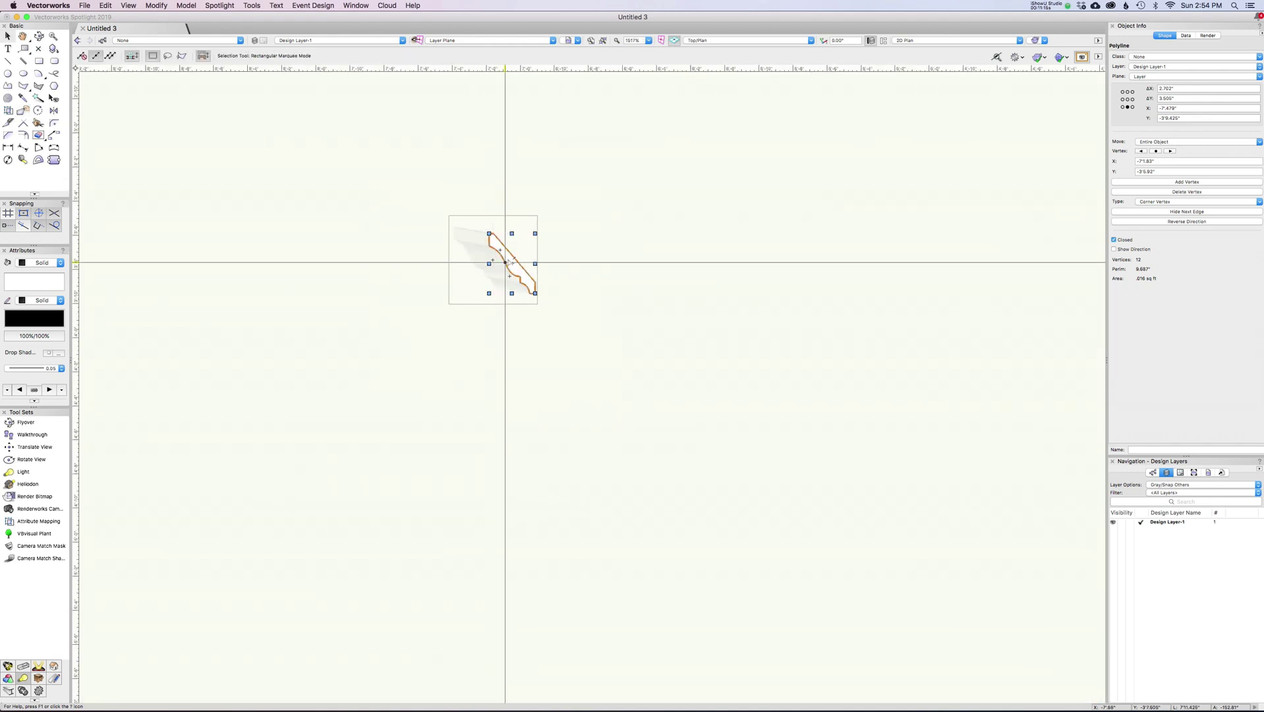
left_click_drag(505, 263, 632, 294)
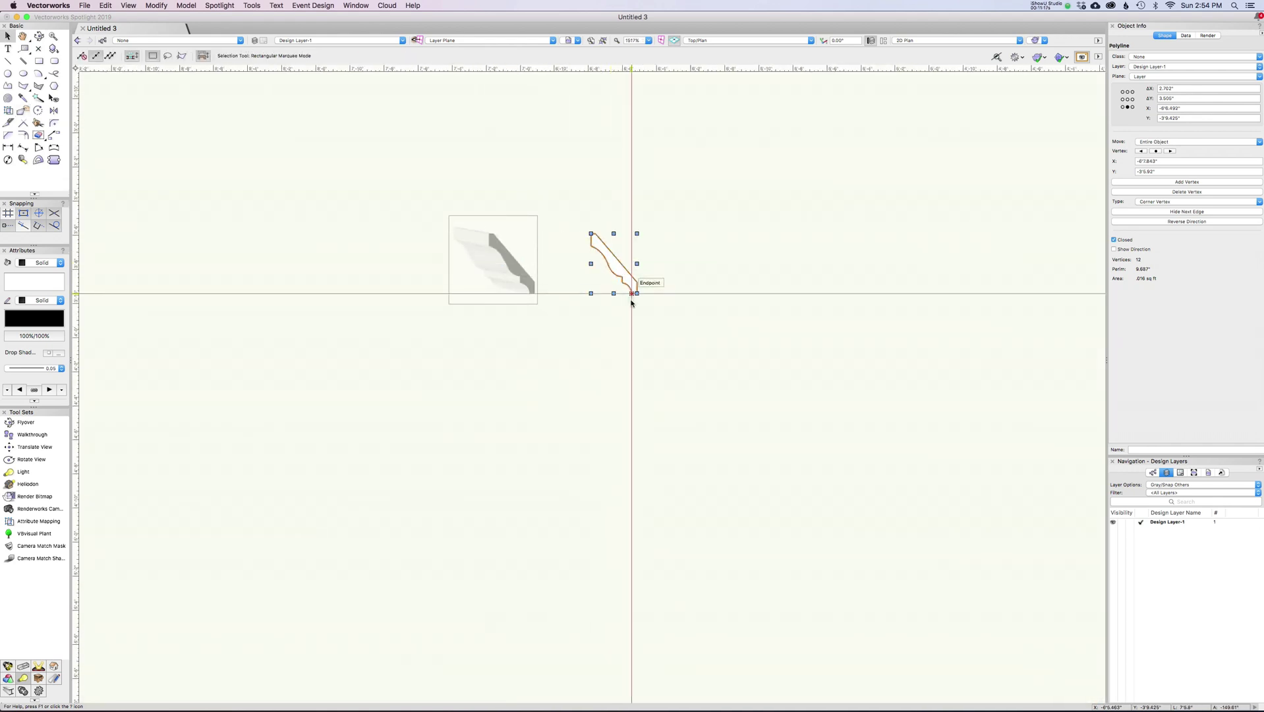
scroll(627, 266, "up", 1)
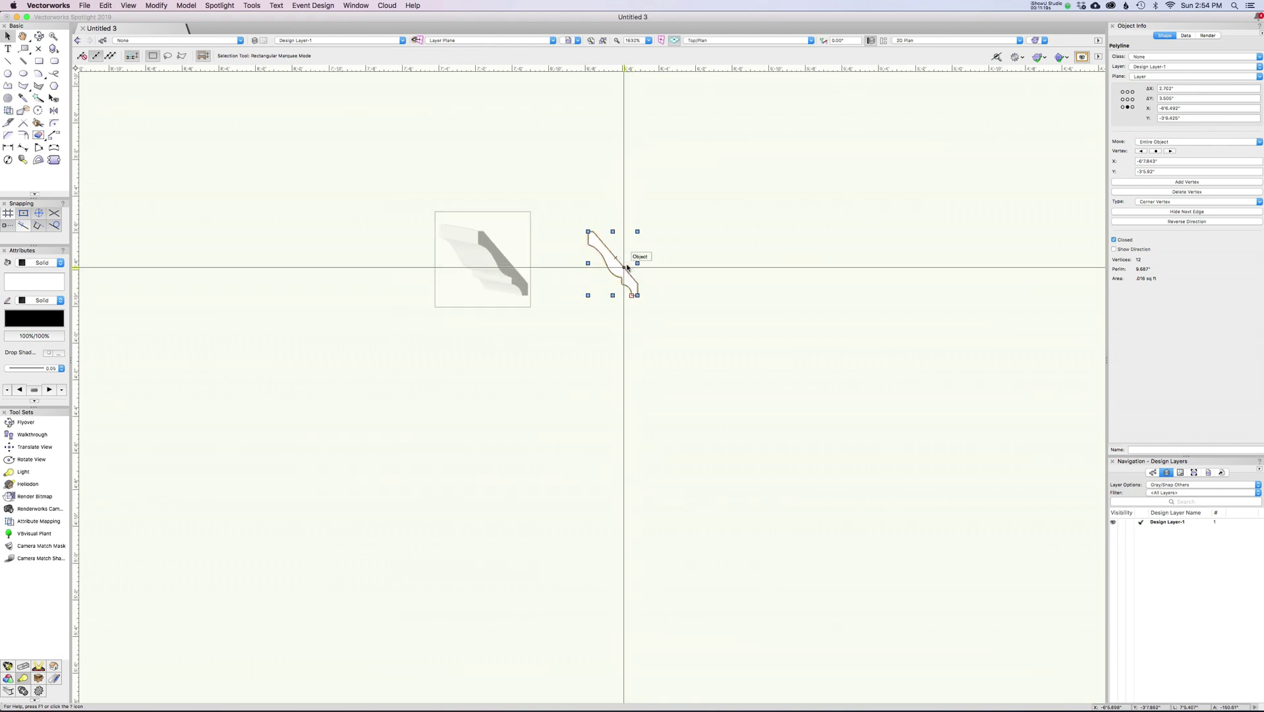
scroll(626, 266, "up", 1)
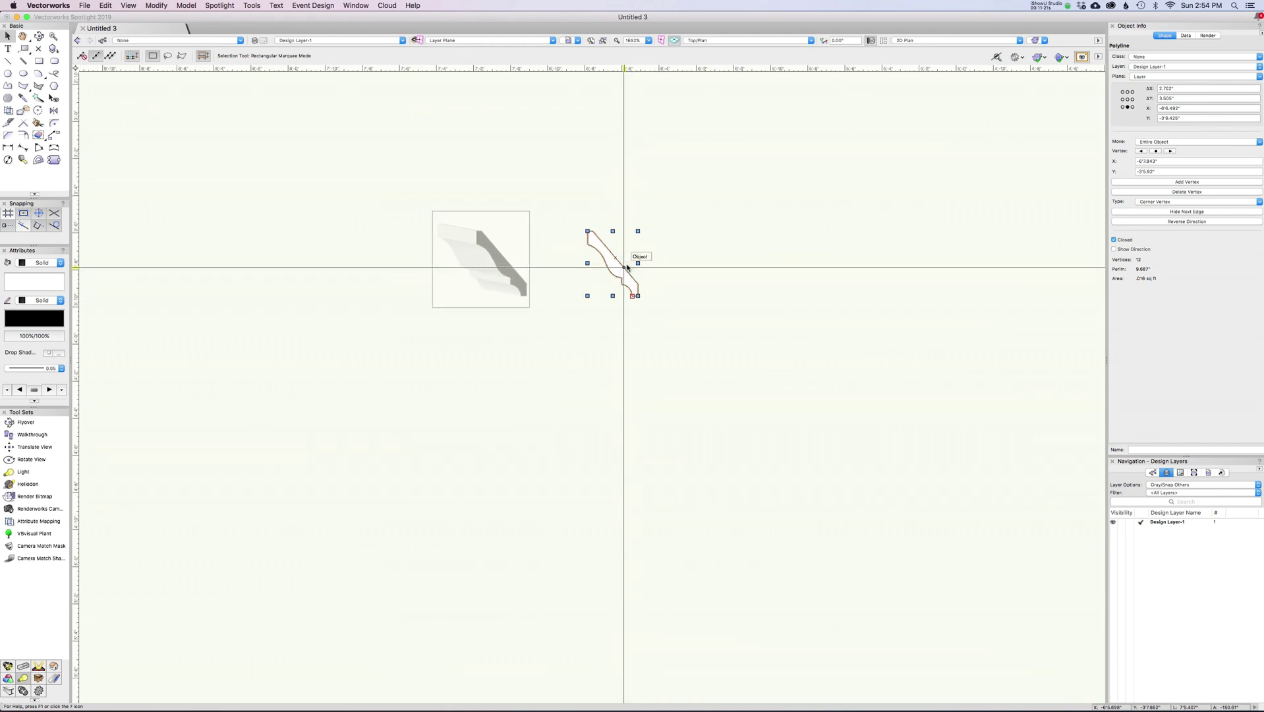